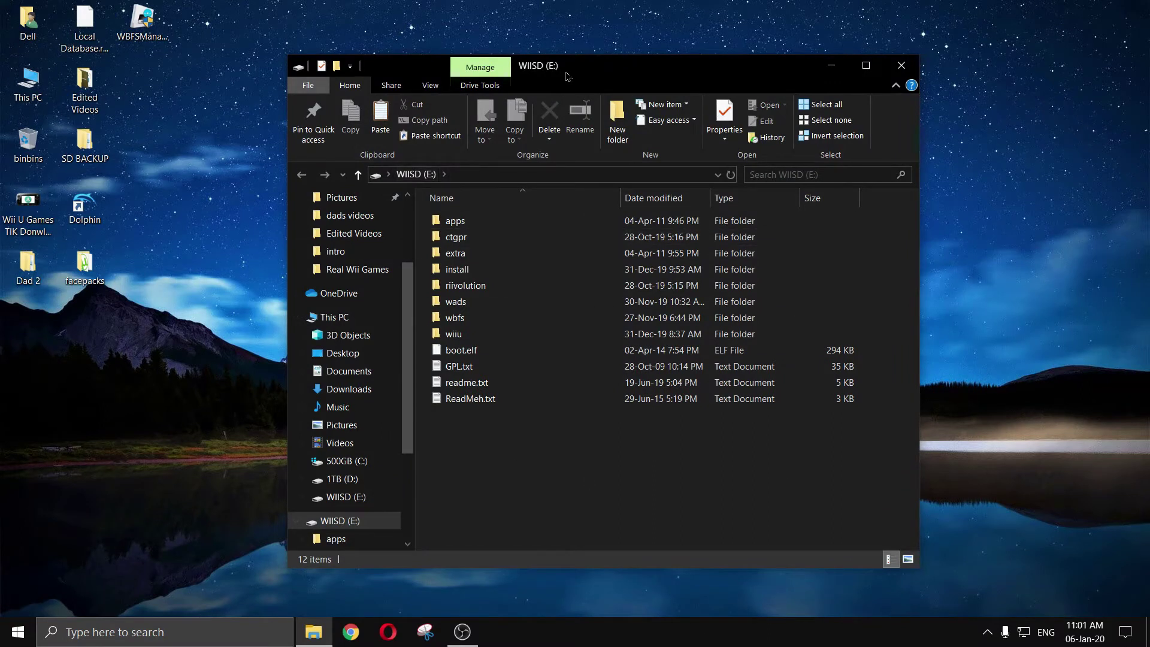
# Step: Close the drive window and search the web for 'usb loder gx' in Opera
pyautogui.moveTo(566, 75); pyautogui.dragTo(508, 108)
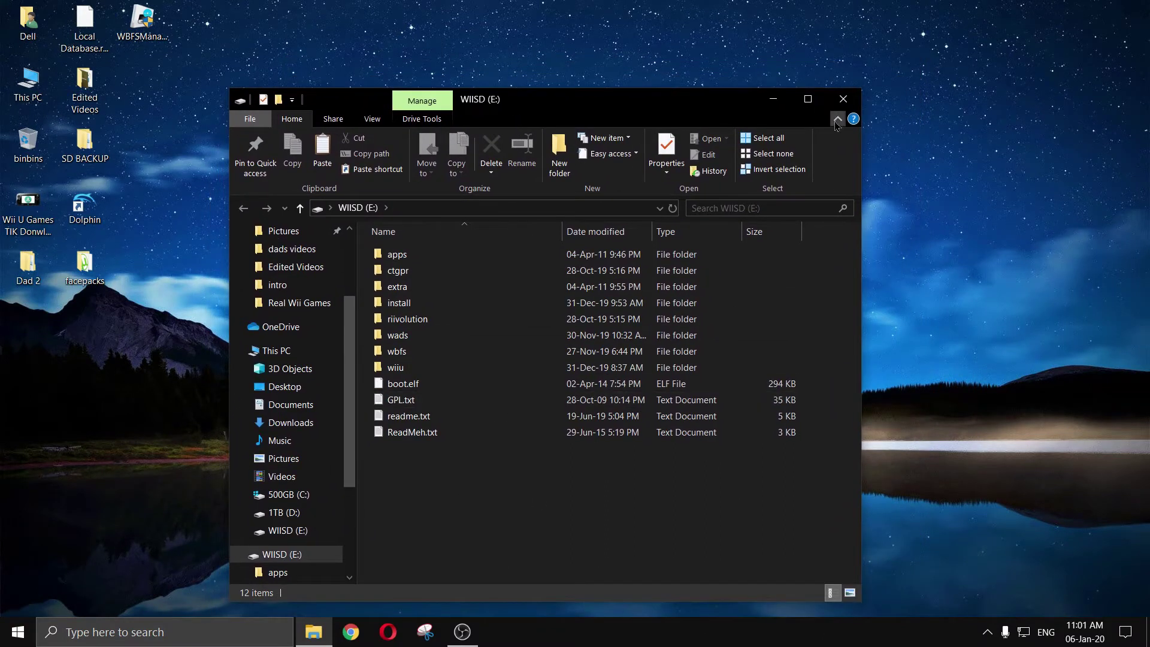
pyautogui.click(843, 99)
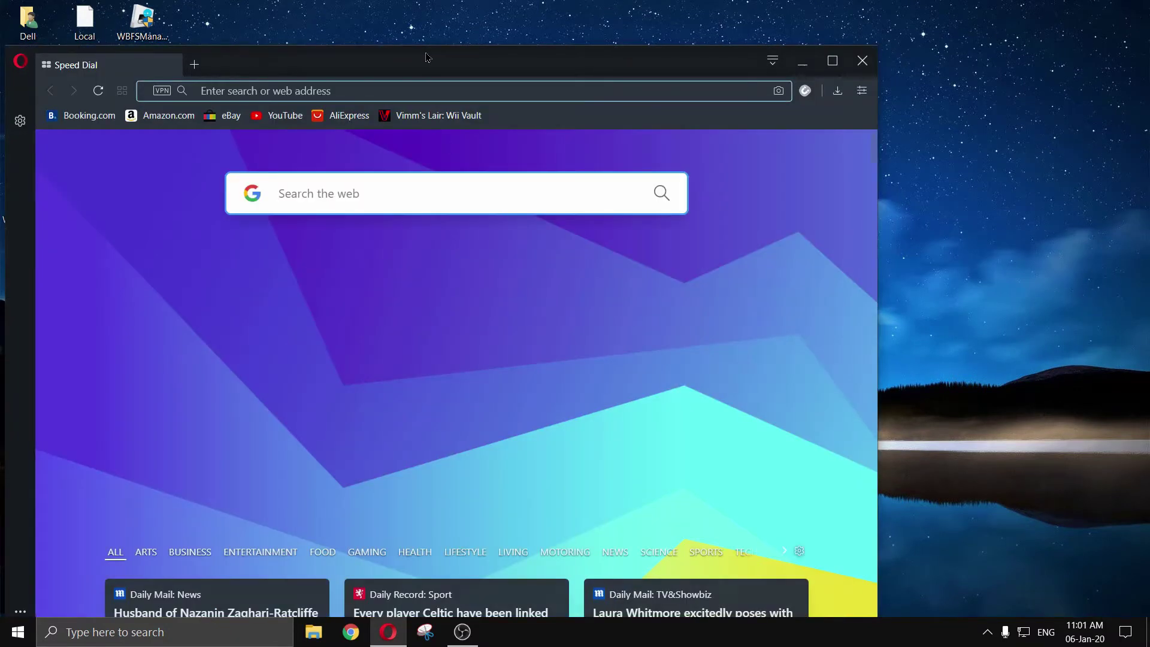
pyautogui.moveTo(429, 57); pyautogui.dragTo(546, 17)
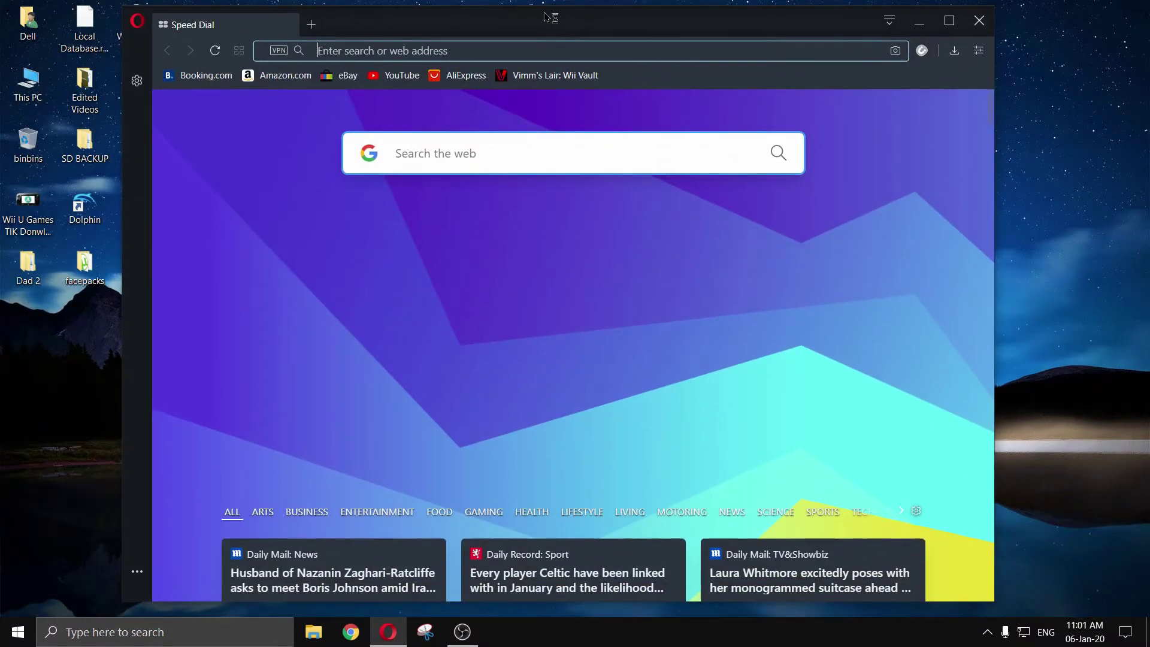
pyautogui.write('usb lode')
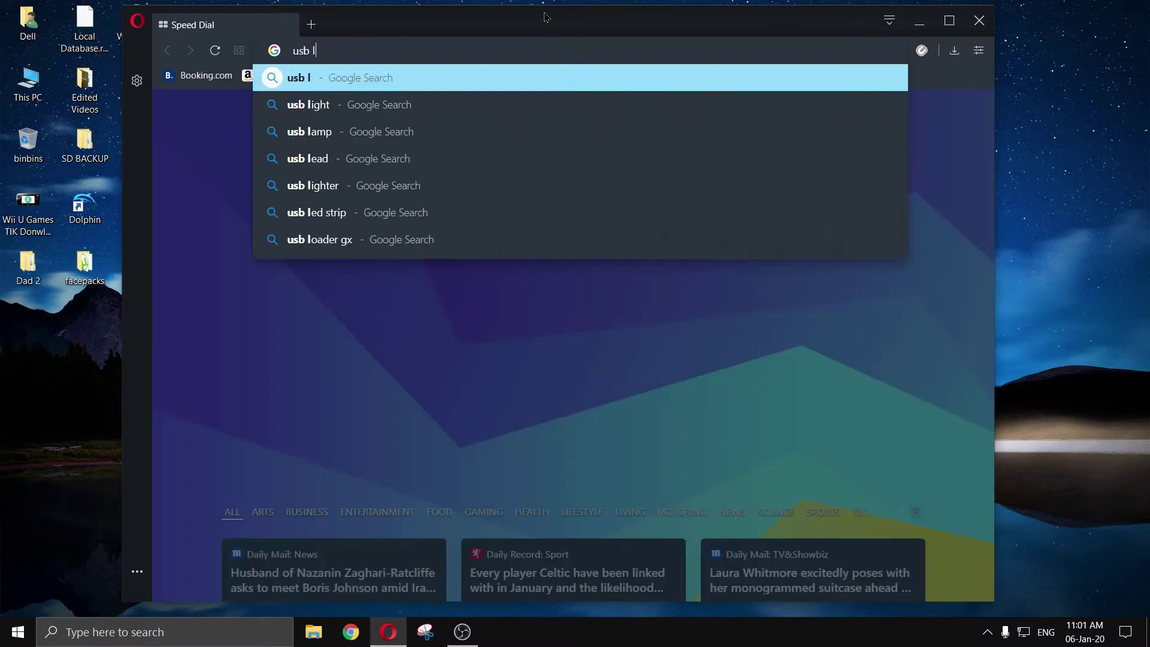
pyautogui.write('r gx')
pyautogui.press('Return')
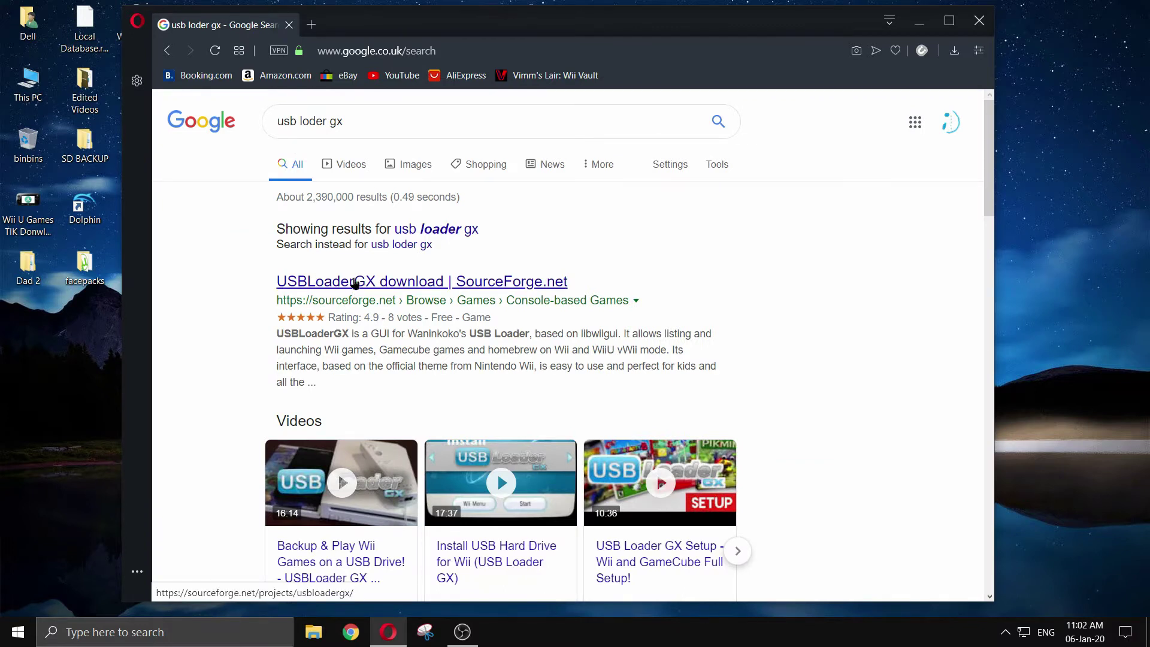
# Step: Download USBLoaderGX r1272.7z from its SourceForge page and save it to the Desktop
pyautogui.click(330, 281)
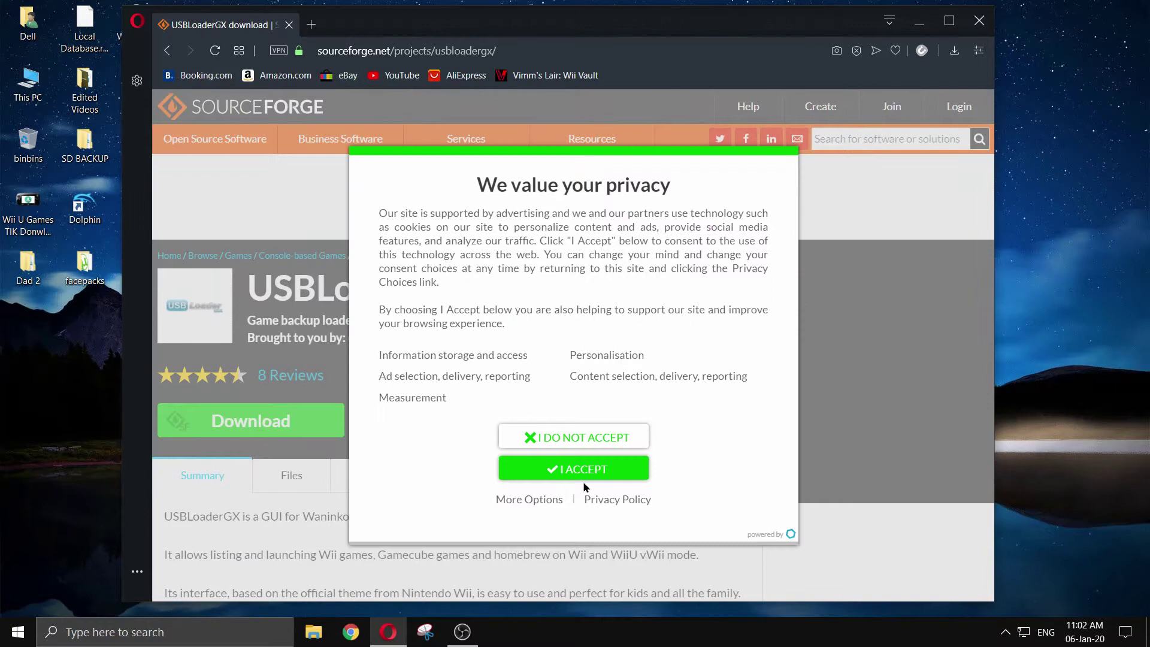
pyautogui.click(583, 478)
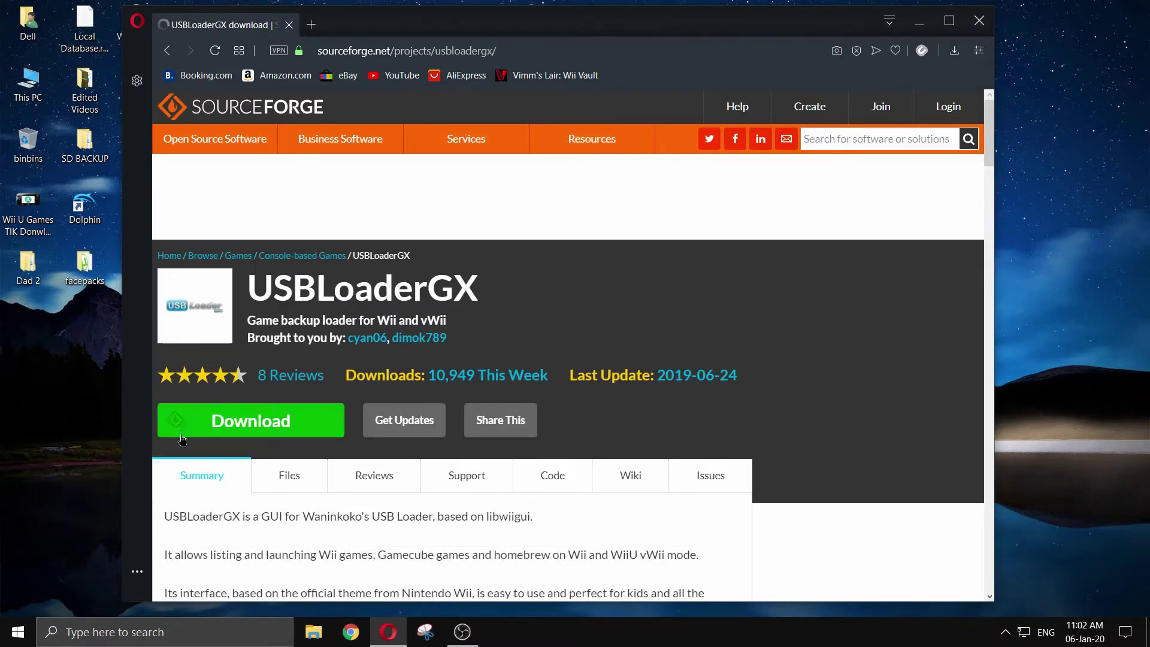
pyautogui.click(203, 424)
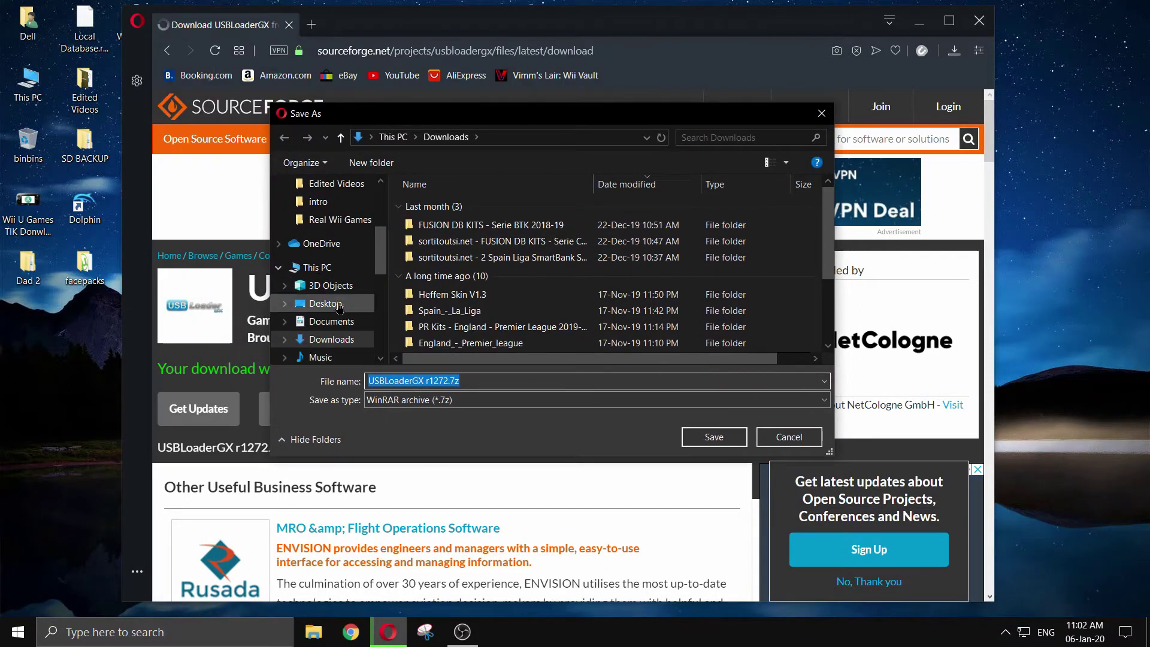
pyautogui.click(339, 304)
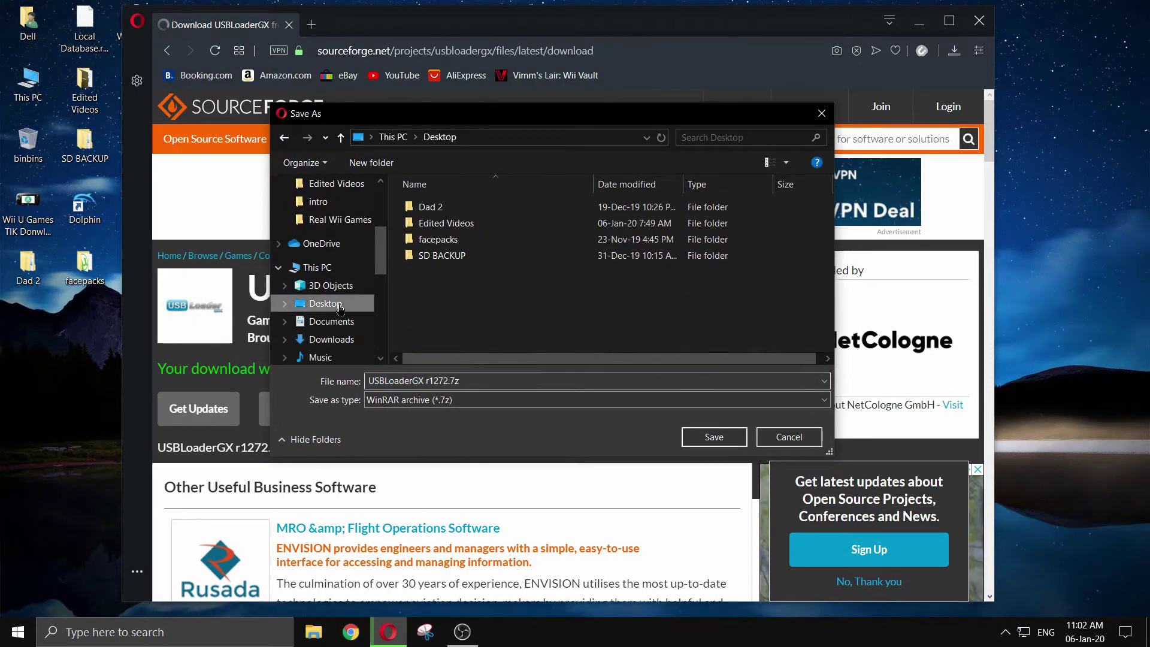
pyautogui.click(715, 437)
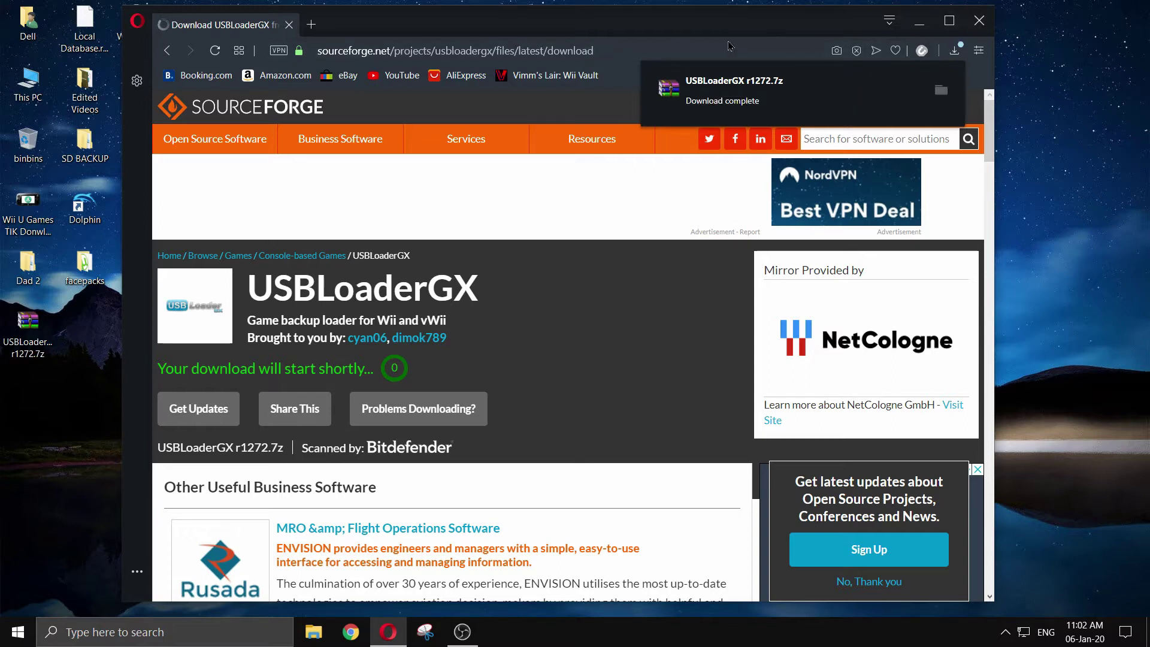
pyautogui.moveTo(628, 23); pyautogui.dragTo(452, 235)
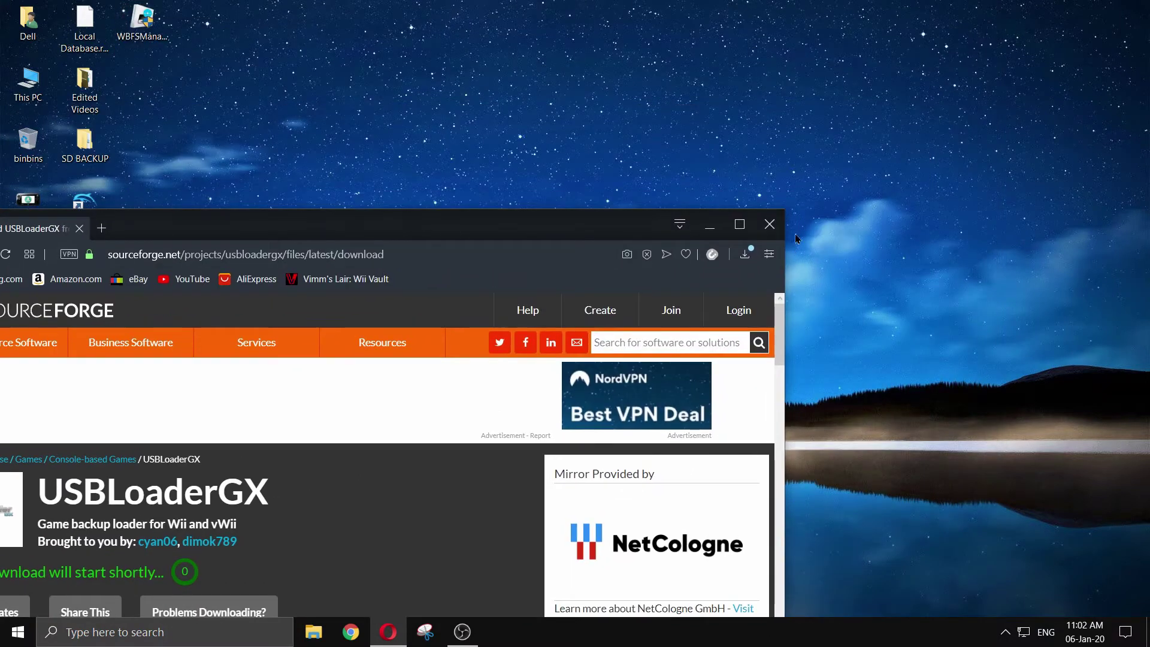
# Step: Close Opera and extract the USBLoaderGX .7z archive onto the desktop
pyautogui.click(770, 224)
pyautogui.moveTo(27, 327); pyautogui.dragTo(599, 330)
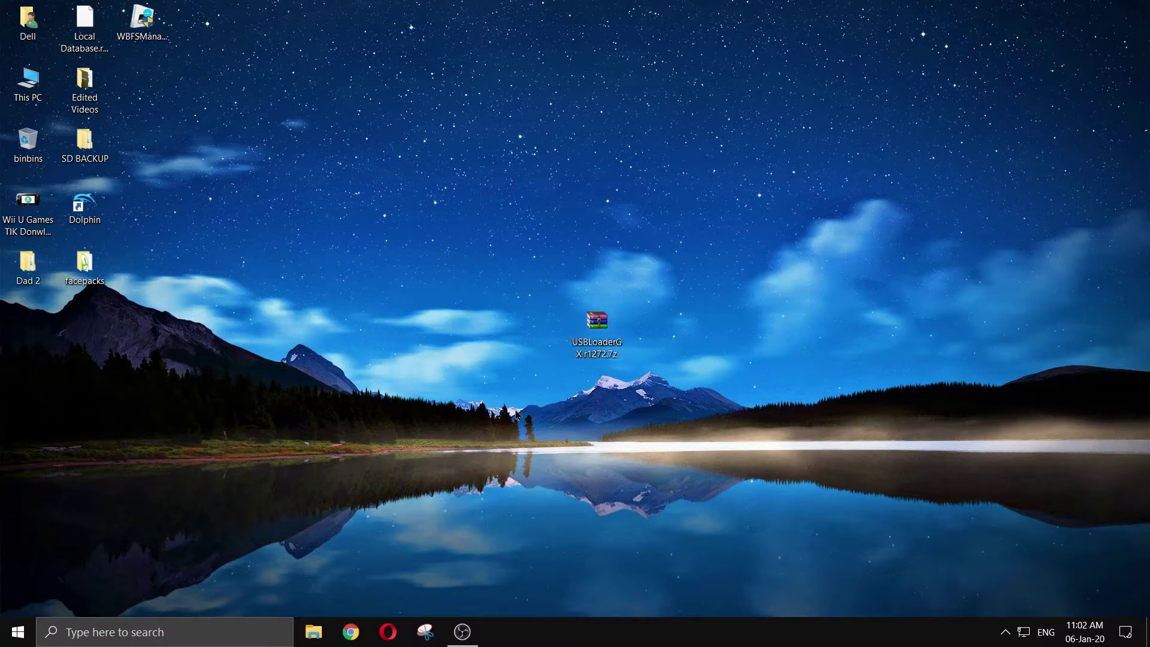
pyautogui.rightClick(599, 353)
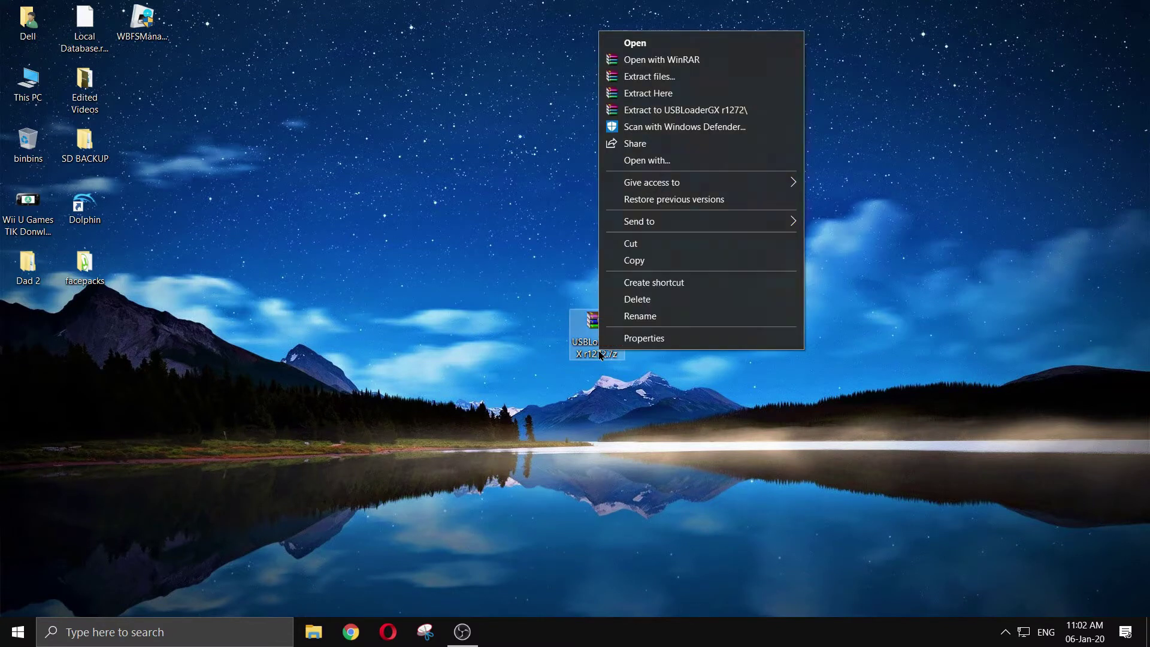
pyautogui.click(633, 97)
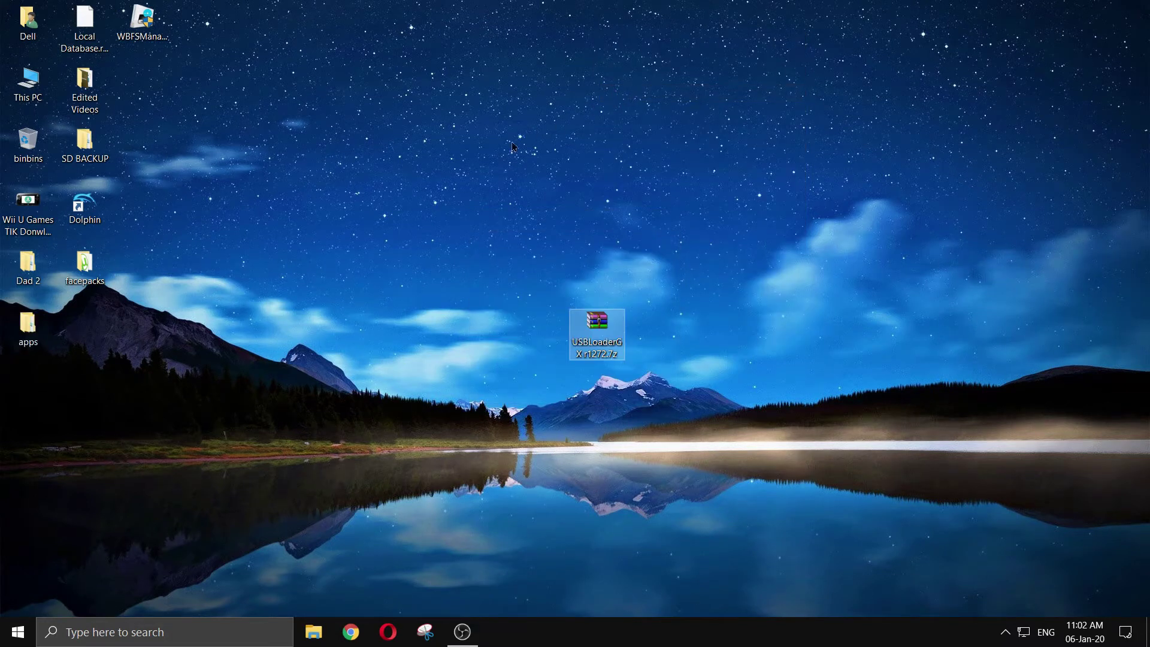
# Step: Open the extracted apps folder and scroll through its contents
pyautogui.moveTo(28, 327); pyautogui.dragTo(469, 326)
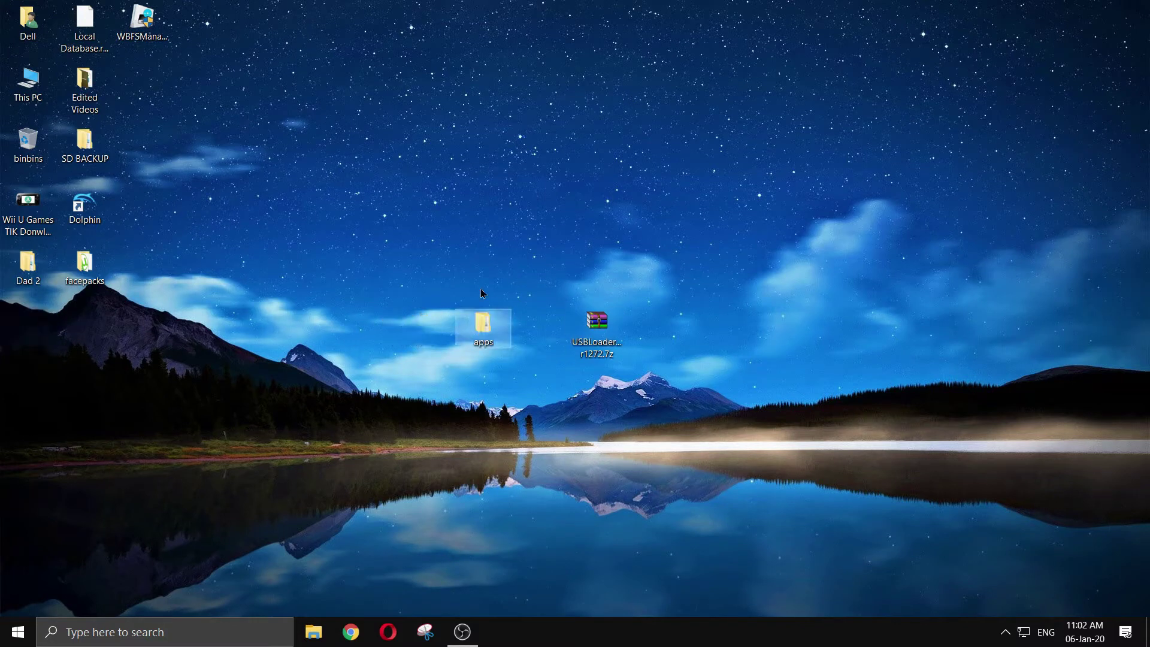
pyautogui.doubleClick(483, 323)
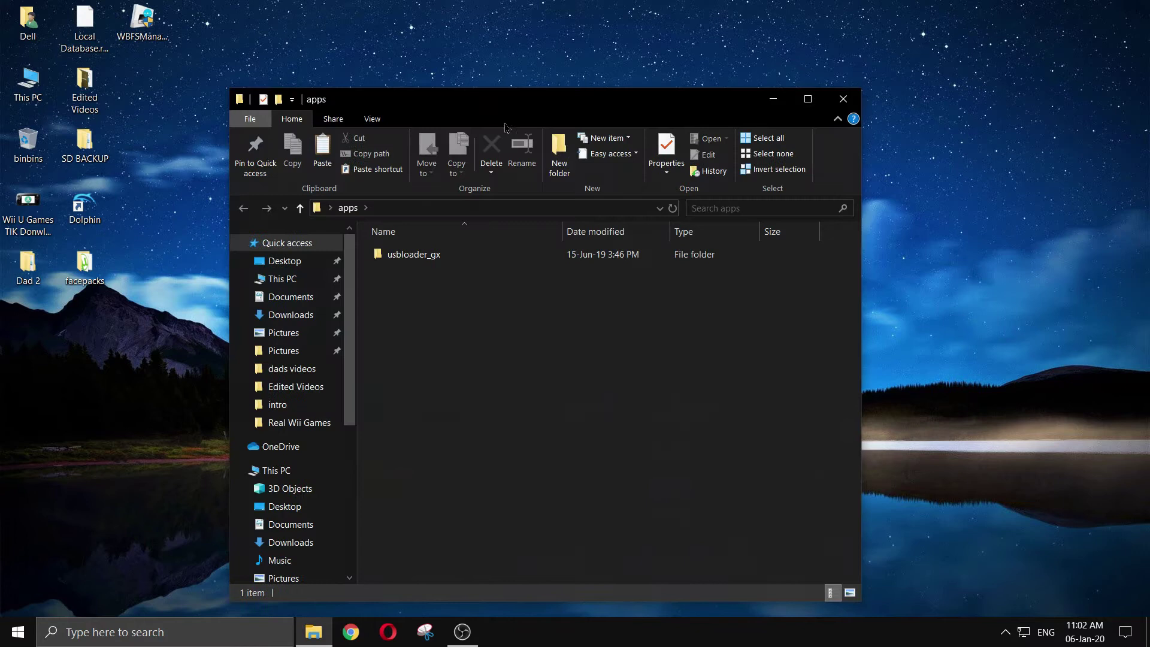
pyautogui.moveTo(480, 107); pyautogui.dragTo(601, 96)
pyautogui.scroll(-1, 385, 557)
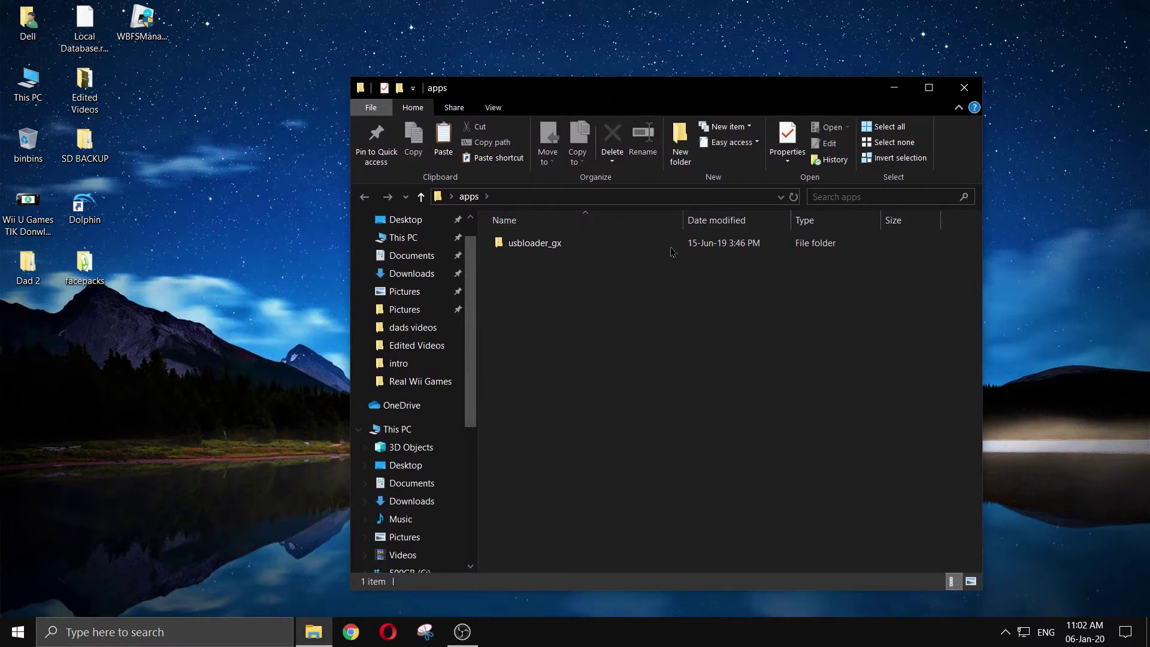
pyautogui.scroll(-3, 389, 545)
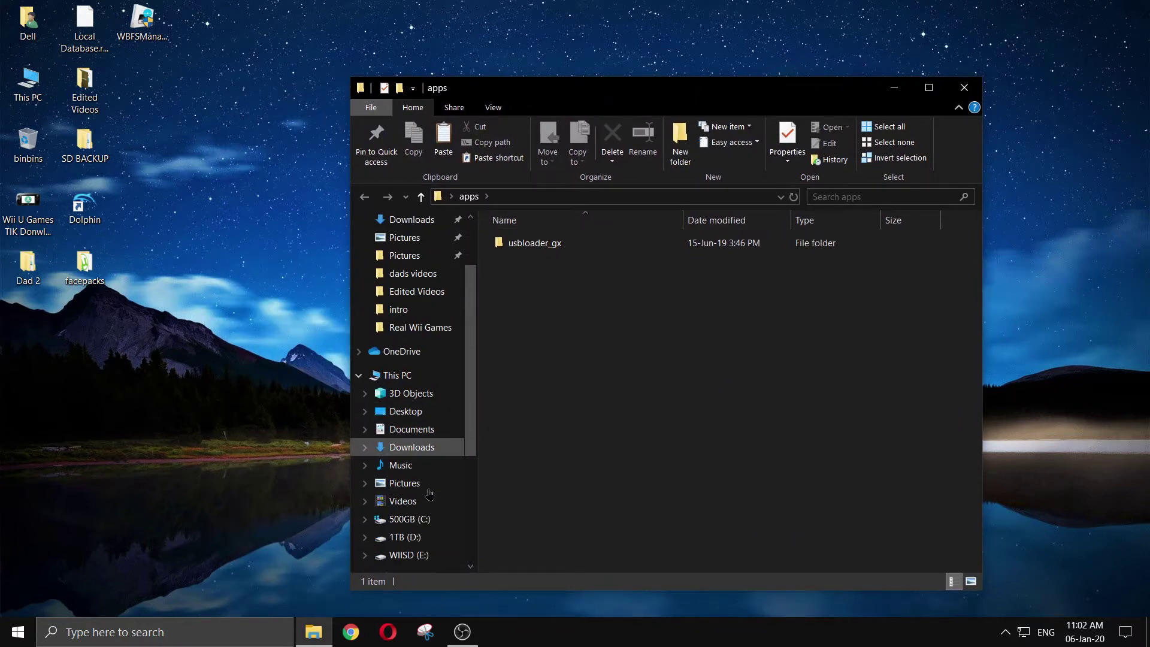
# Step: Compare the apps folder on WIISD (E:) with the desktop apps folder, then close both
pyautogui.click(409, 519)
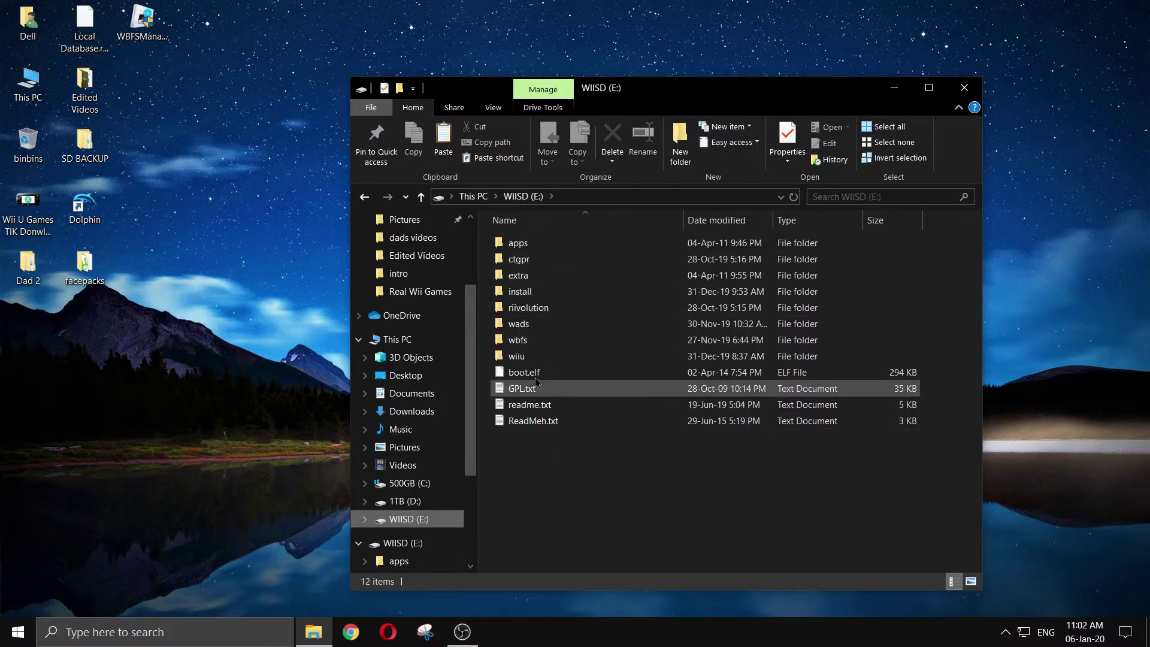
pyautogui.doubleClick(535, 242)
pyautogui.moveTo(484, 96); pyautogui.dragTo(703, 226)
pyautogui.doubleClick(482, 326)
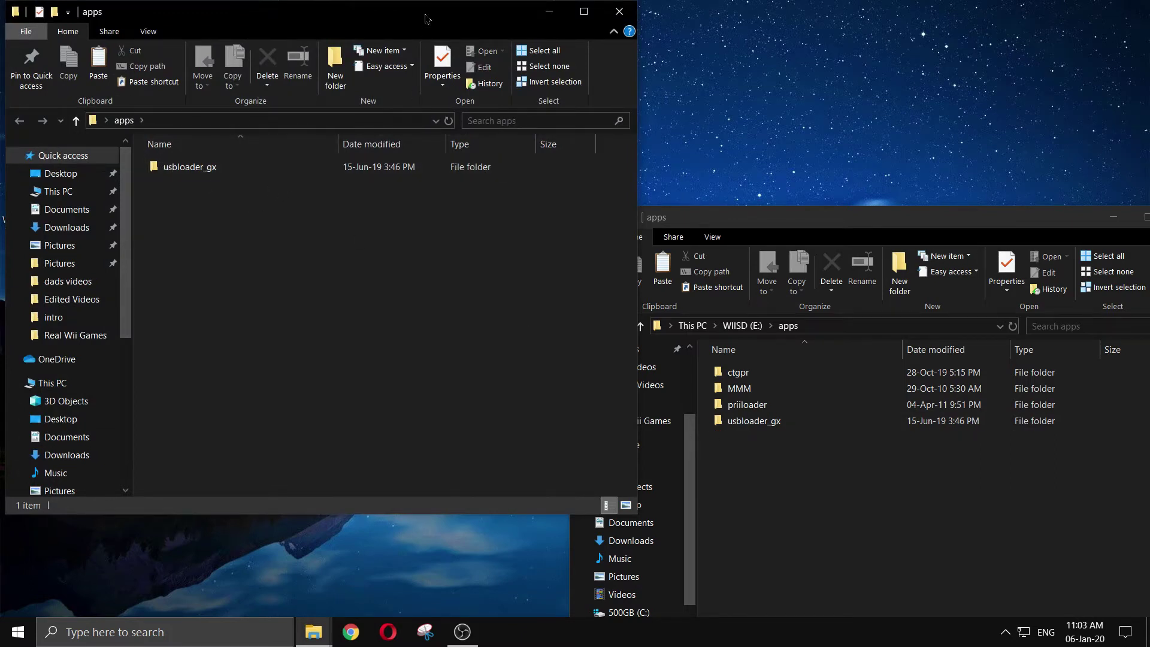
pyautogui.moveTo(426, 18); pyautogui.dragTo(334, 146)
pyautogui.click(819, 220)
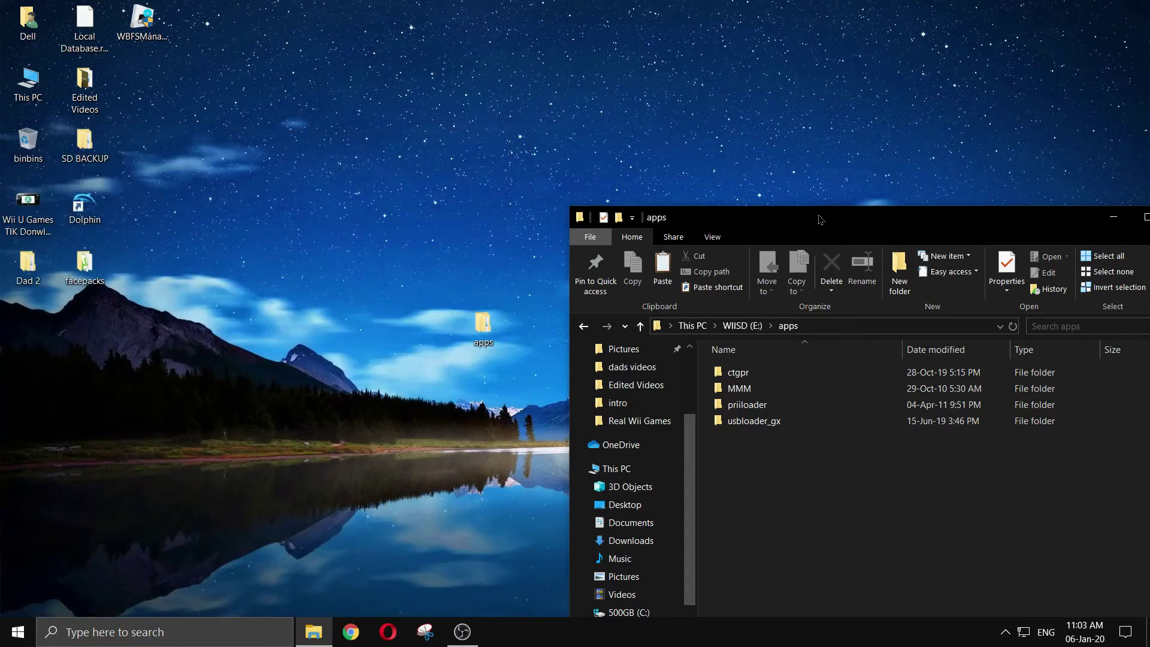
pyautogui.moveTo(819, 220); pyautogui.dragTo(239, 495)
pyautogui.click(591, 496)
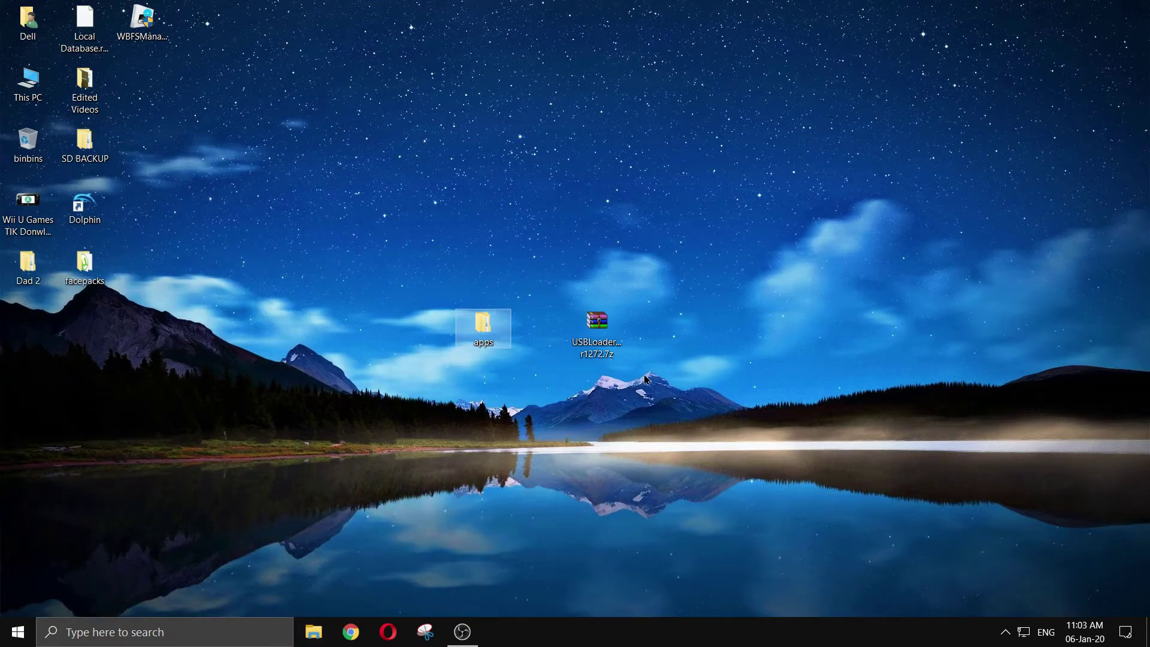
# Step: Delete the desktop apps folder and USBLoaderGX archive to the Recycle Bin
pyautogui.moveTo(646, 379); pyautogui.dragTo(462, 320)
pyautogui.rightClick(488, 326)
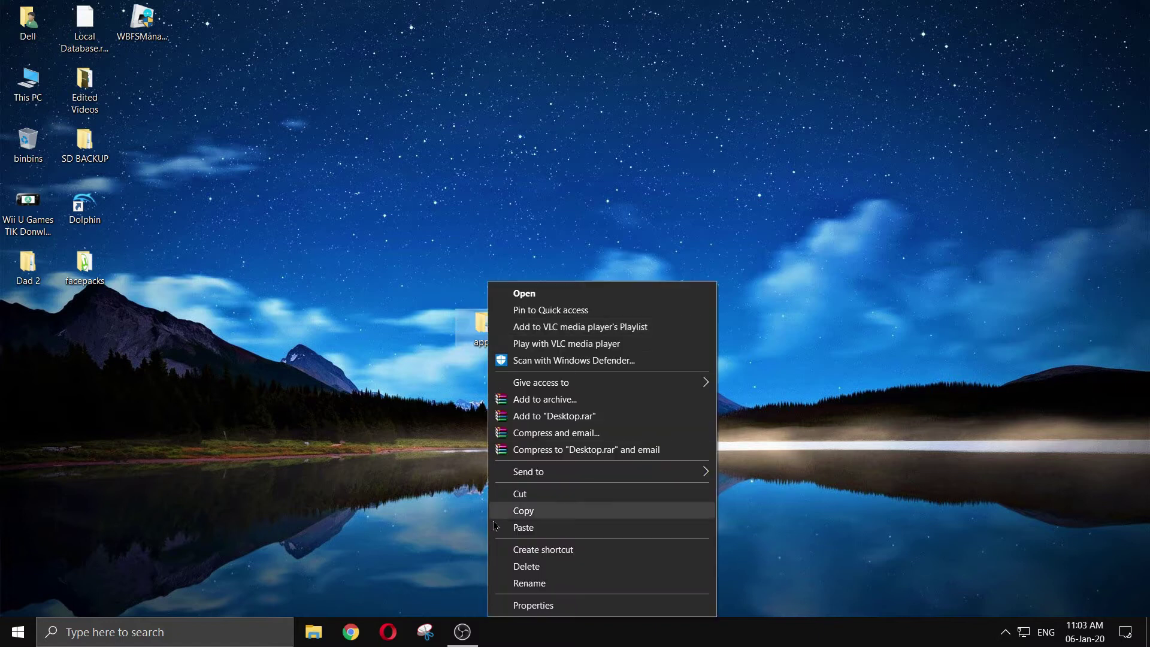
pyautogui.click(521, 566)
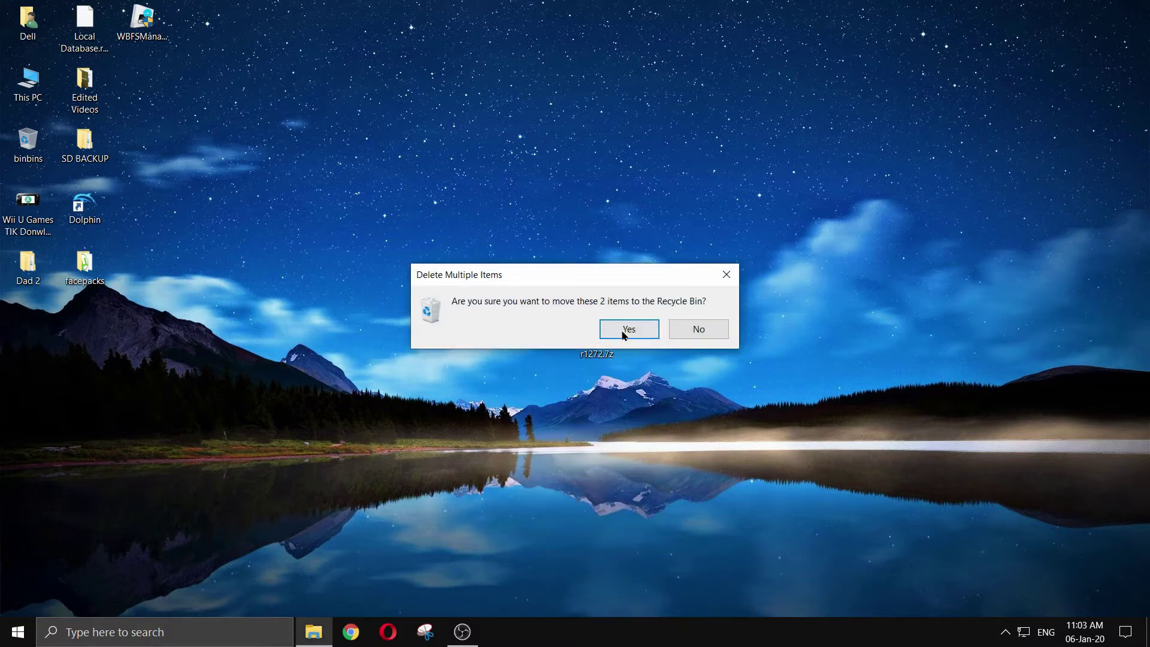
pyautogui.click(623, 330)
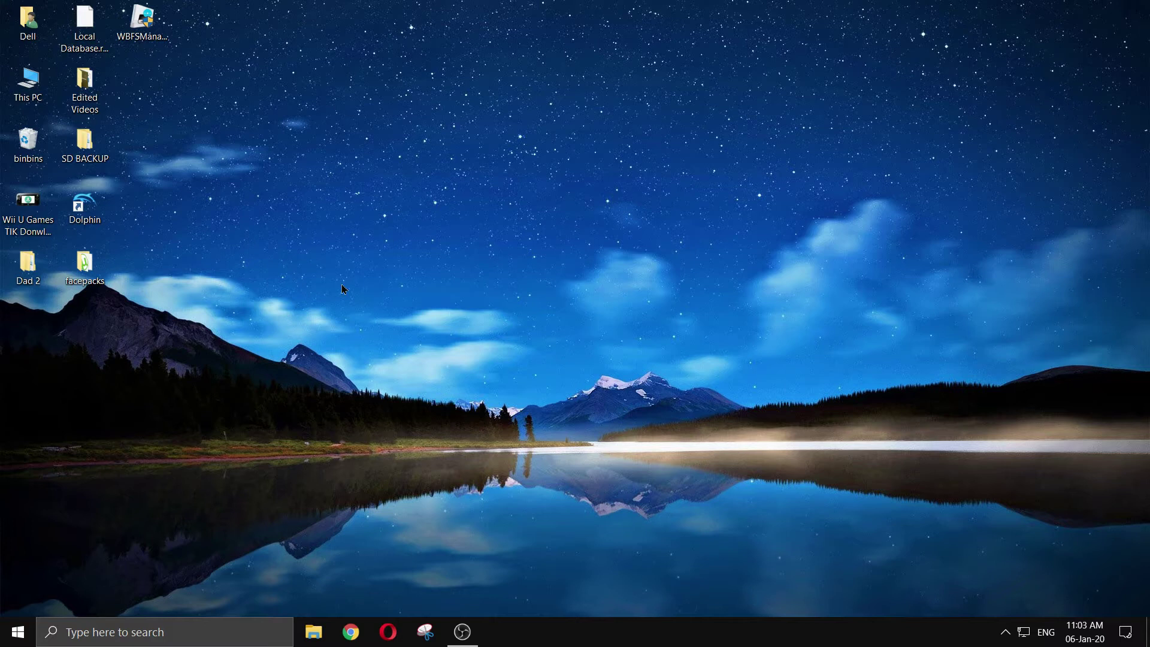
pyautogui.moveTo(340, 206); pyautogui.dragTo(829, 568)
# Step: Launch Opera, load nicerom.com and open the Nintendo Wii game listings
pyautogui.click(387, 633)
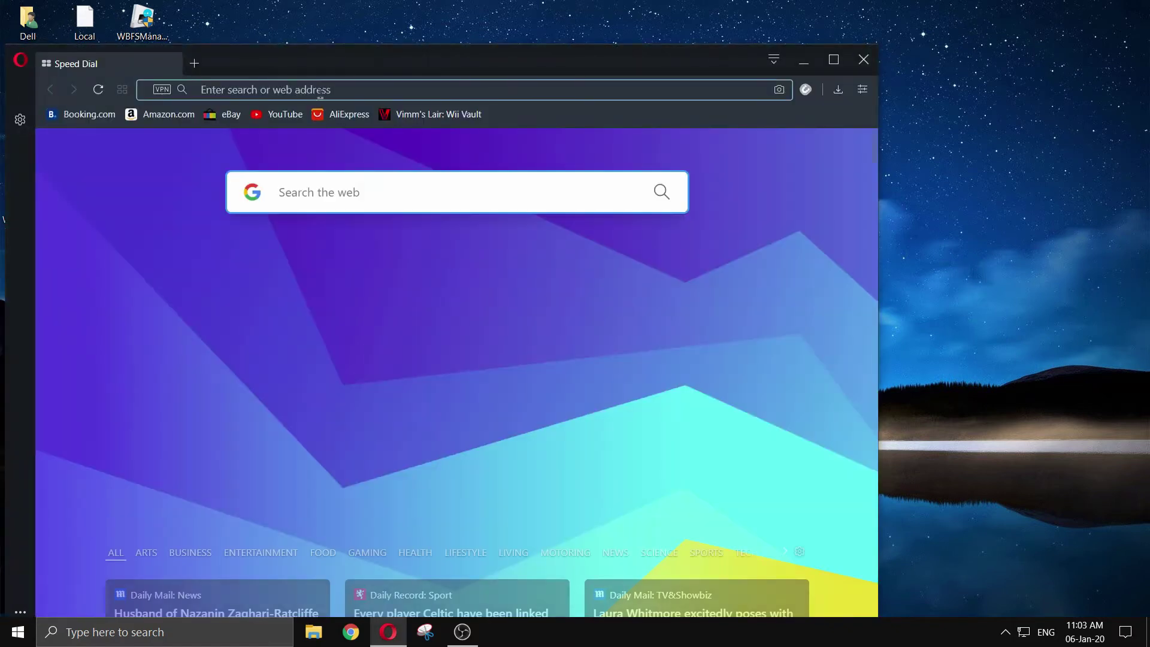
pyautogui.moveTo(346, 61); pyautogui.dragTo(406, 31)
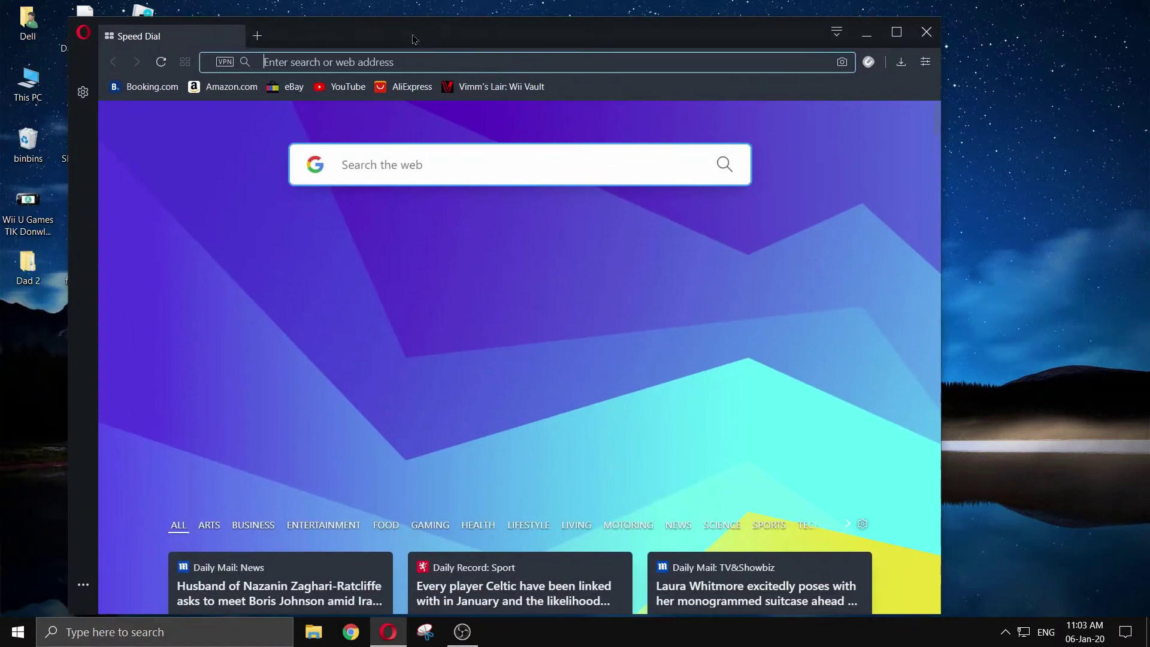
pyautogui.write('nicerom.com')
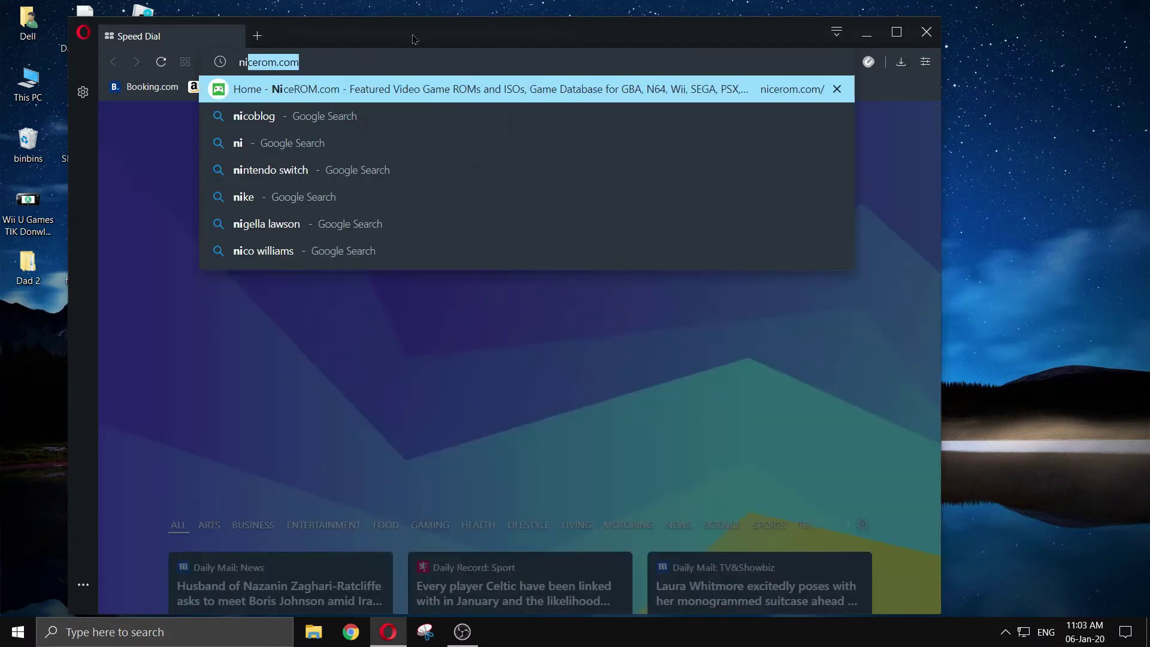
pyautogui.press('Return')
pyautogui.moveTo(413, 39); pyautogui.dragTo(454, 44)
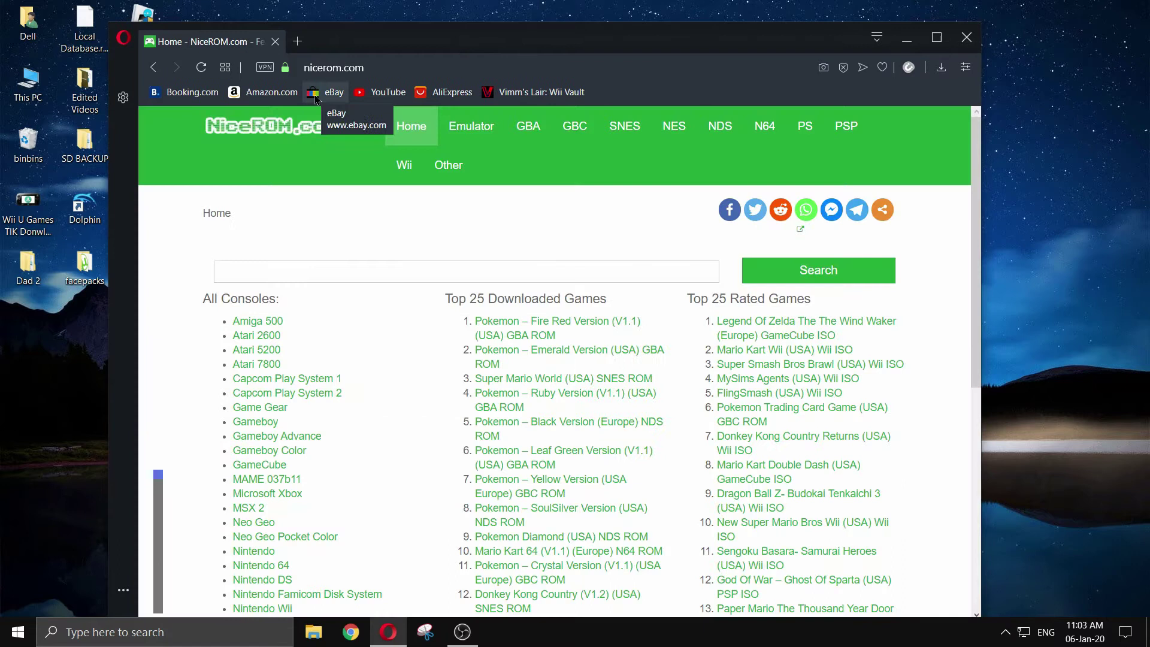
pyautogui.scroll(-3, 262, 374)
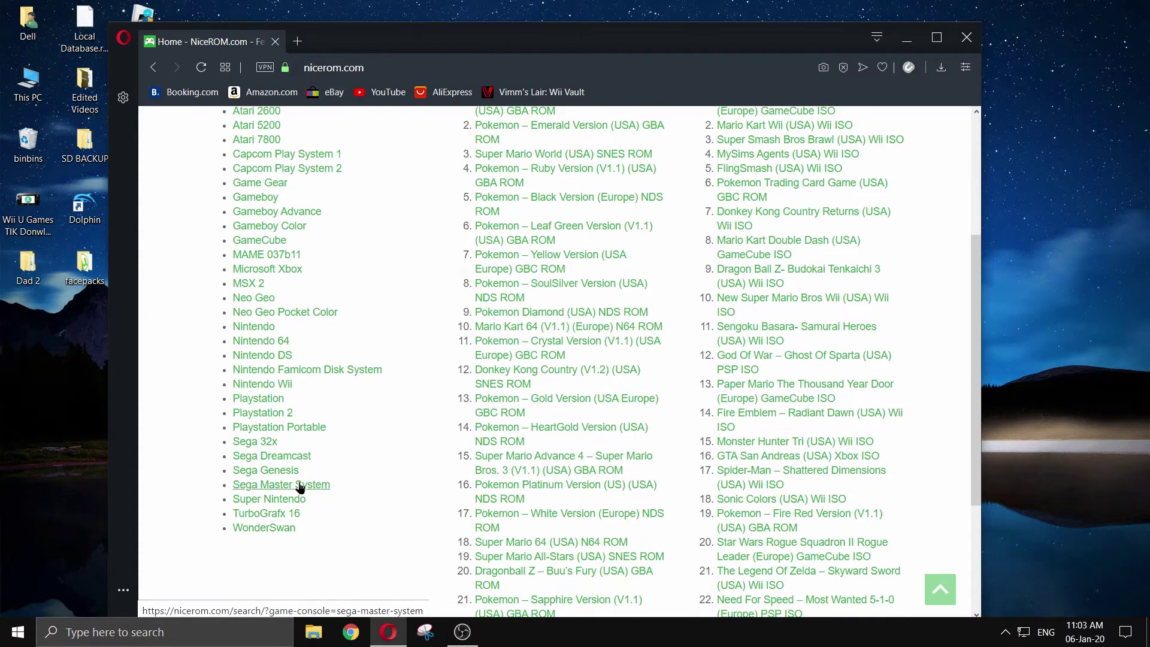
pyautogui.click(264, 384)
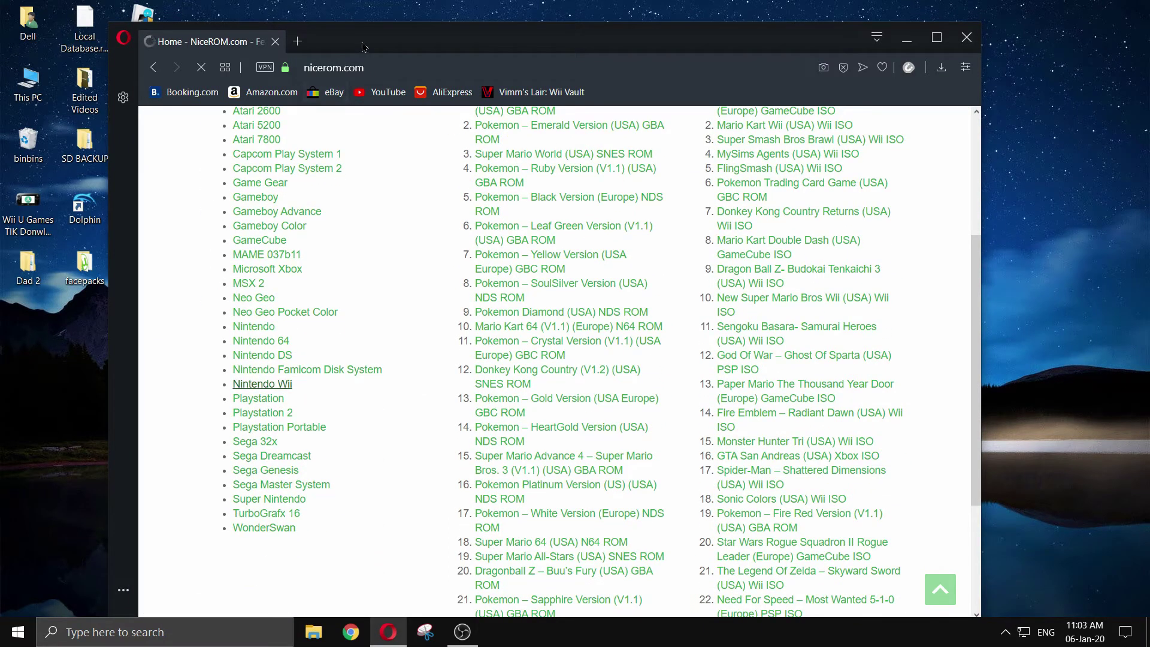
pyautogui.moveTo(345, 40); pyautogui.dragTo(342, 33)
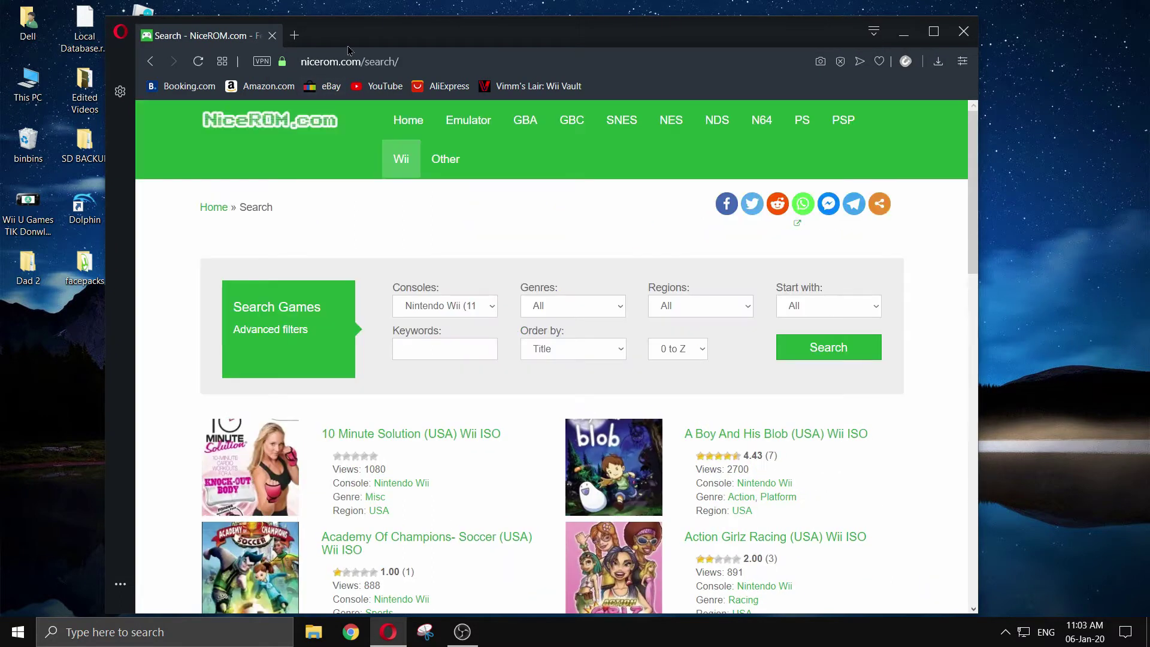
# Step: Search the Wii games for 'wii sports resort' and open the Wii Sports Resort (USA) page
pyautogui.click(445, 349)
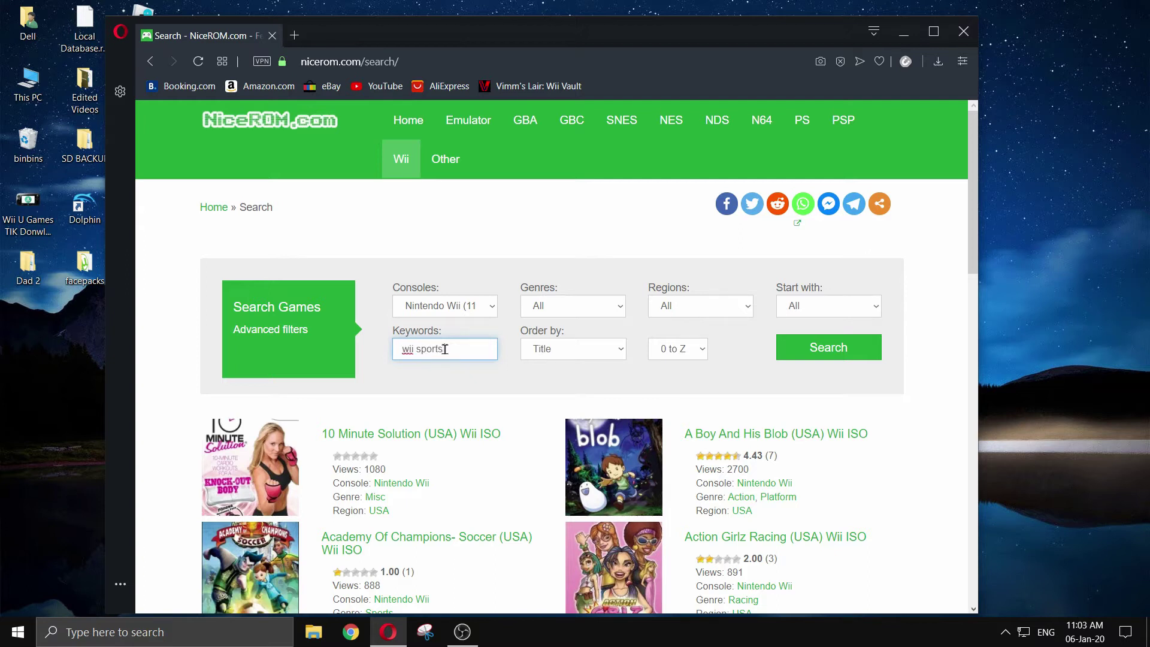
pyautogui.write('wii sports resort')
pyautogui.press('Return')
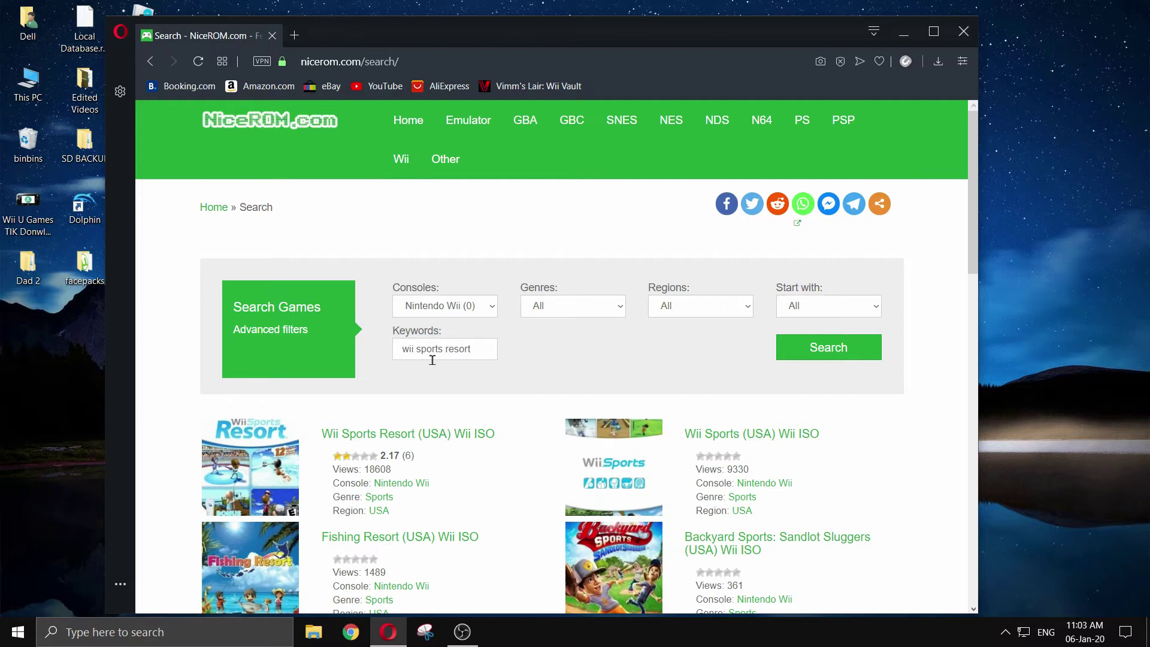
pyautogui.scroll(-3, 318, 306)
pyautogui.click(390, 285)
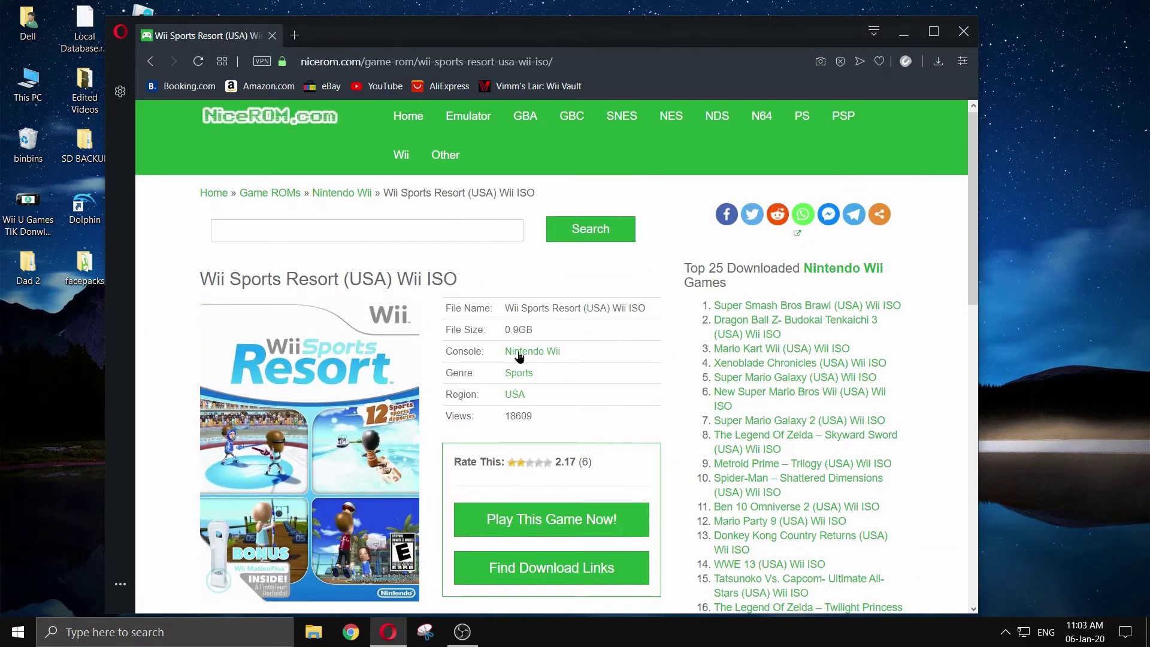
pyautogui.scroll(-3, 535, 205)
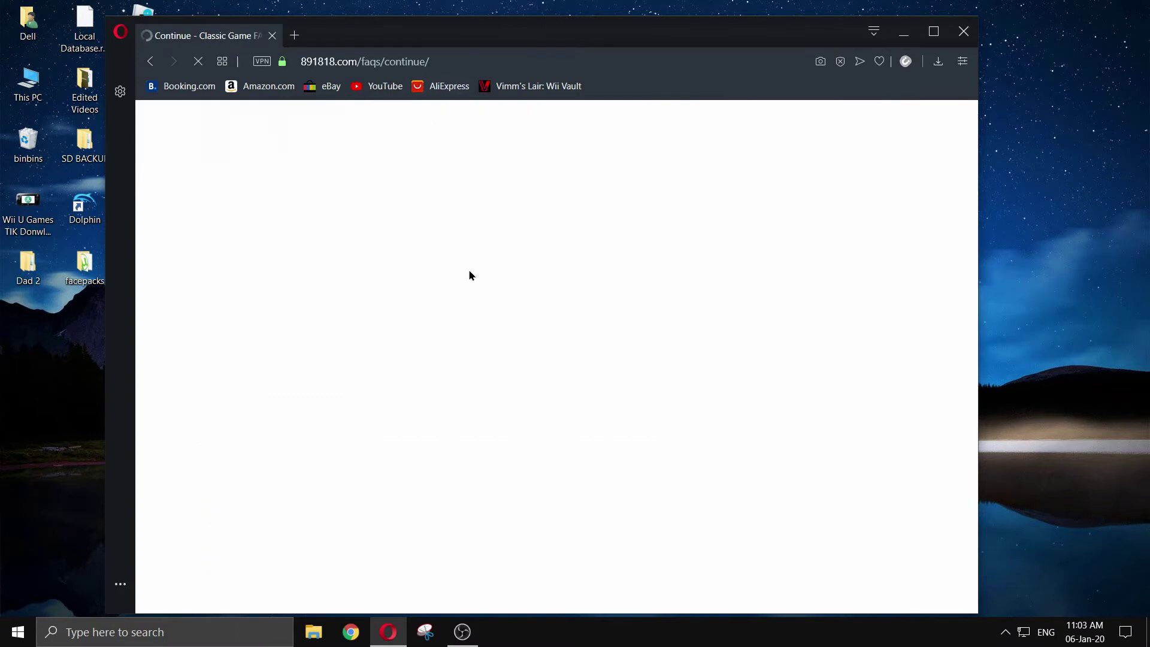
pyautogui.scroll(-4, 485, 421)
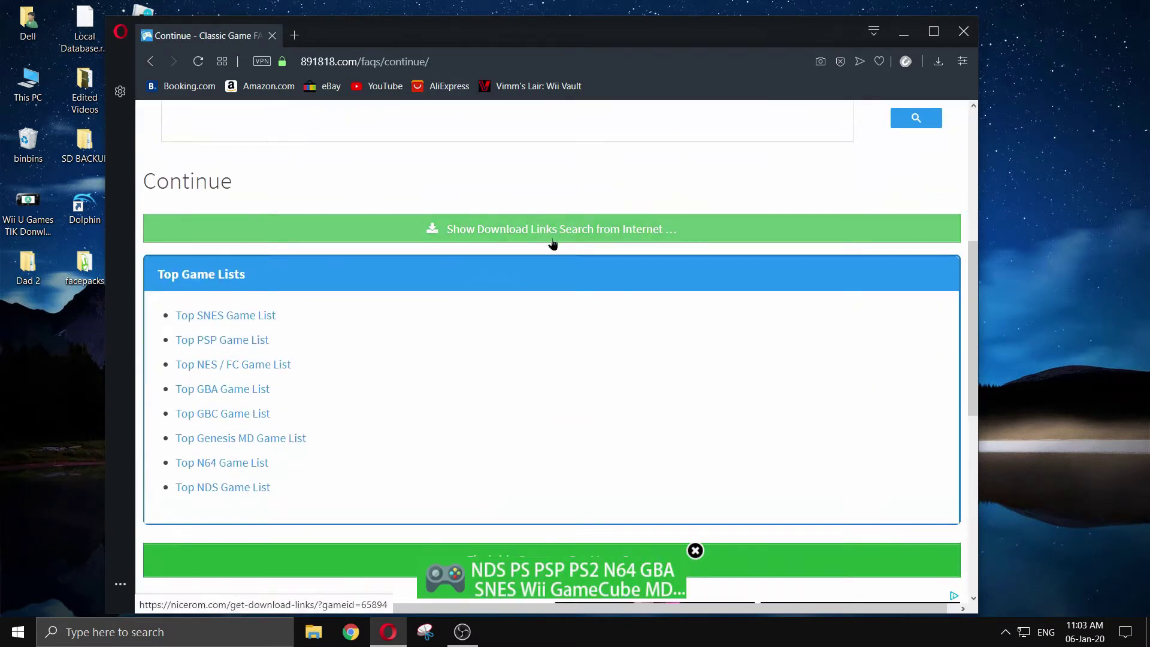
# Step: Start downloading Wii Sports Resort [RZTE01].7z to the Desktop and check its download progress
pyautogui.moveTo(468, 45); pyautogui.dragTo(486, 34)
pyautogui.click(318, 218)
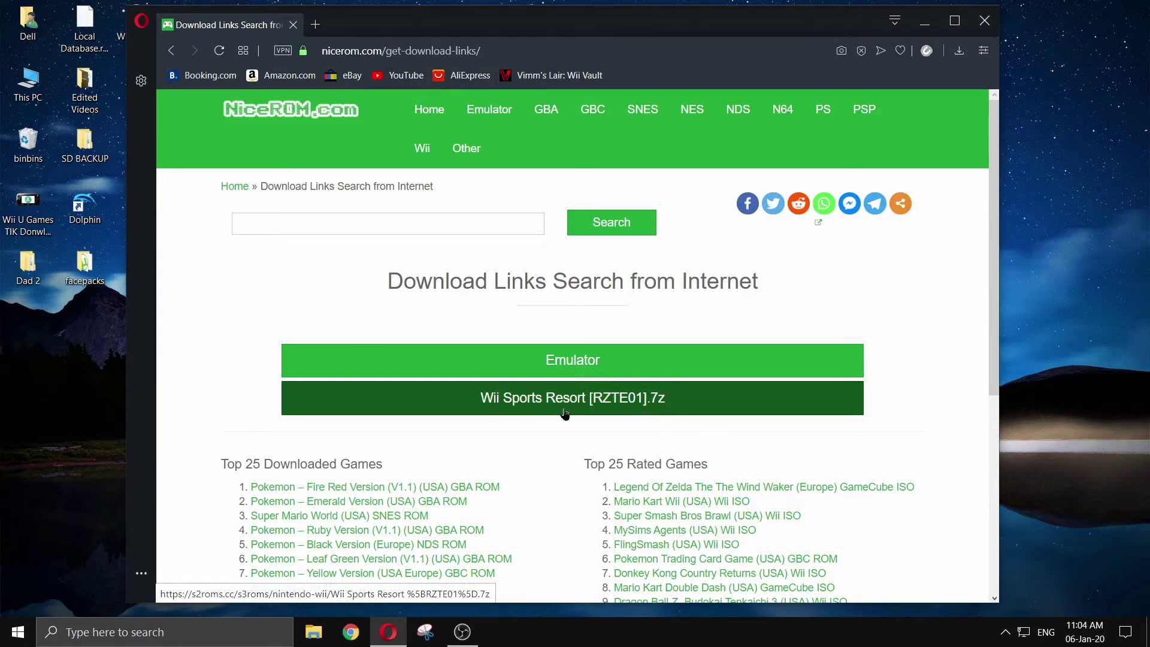
pyautogui.click(606, 399)
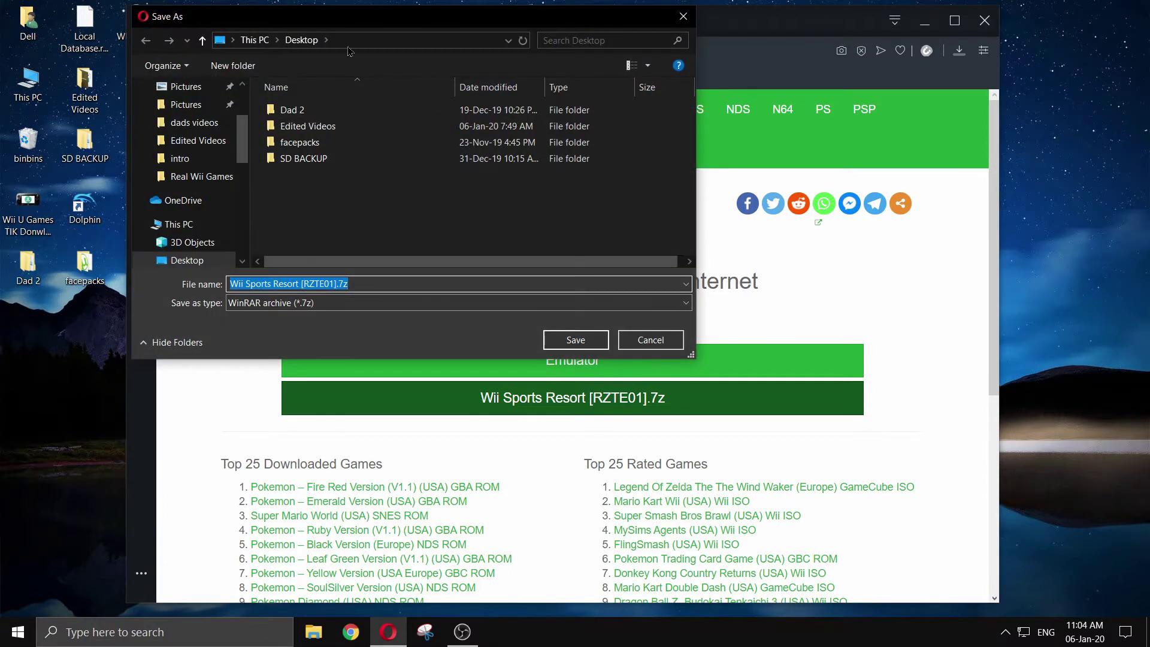
pyautogui.moveTo(315, 22); pyautogui.dragTo(461, 131)
pyautogui.scroll(-4, 339, 335)
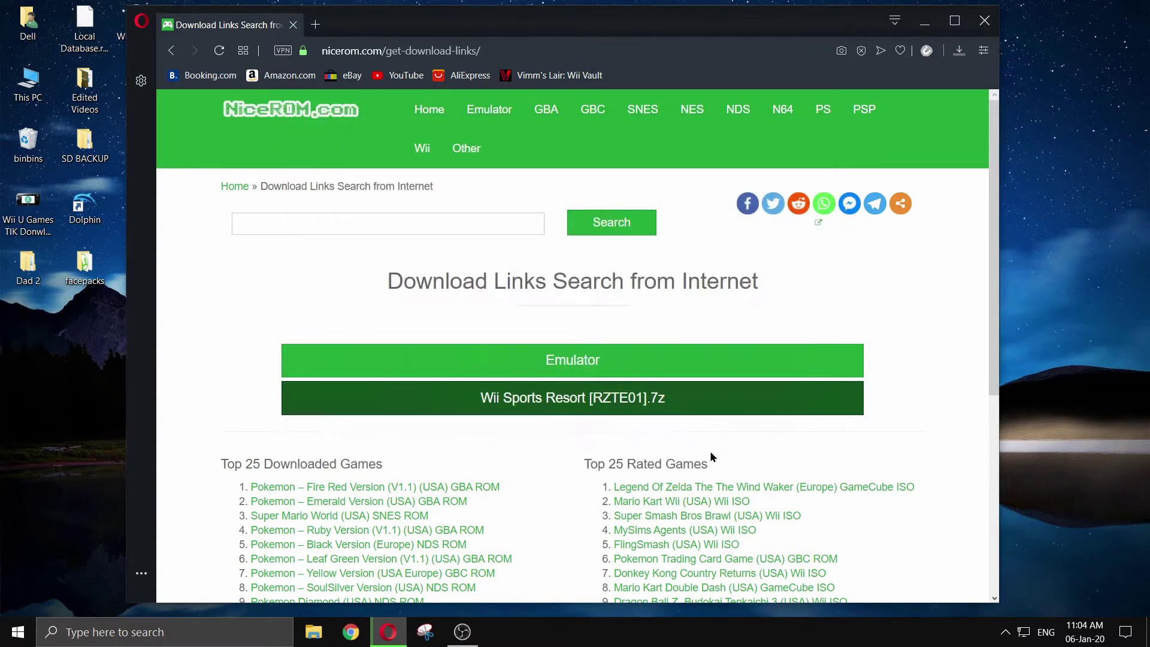
pyautogui.click(704, 386)
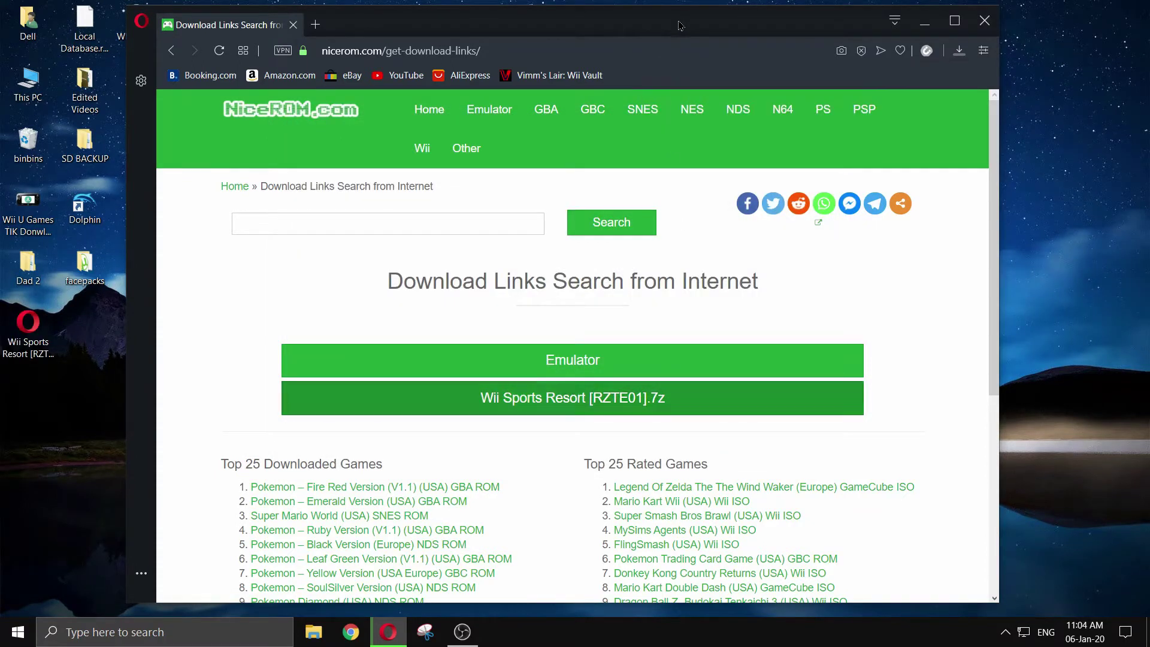
pyautogui.moveTo(680, 26); pyautogui.dragTo(662, 42)
pyautogui.click(941, 67)
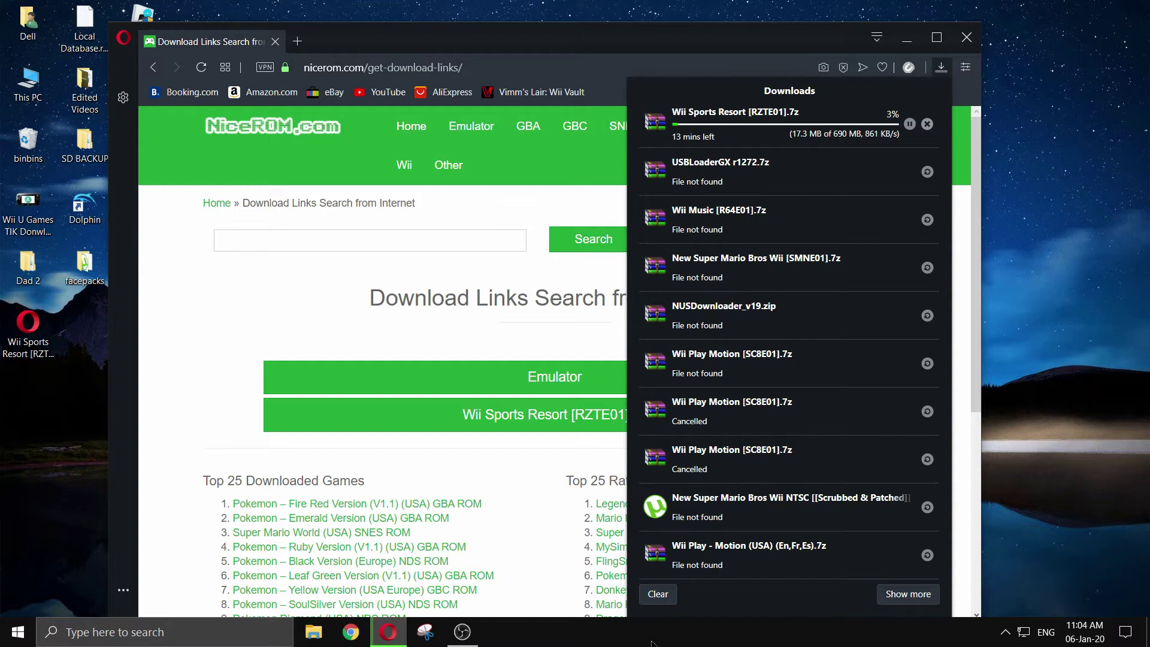
pyautogui.click(461, 631)
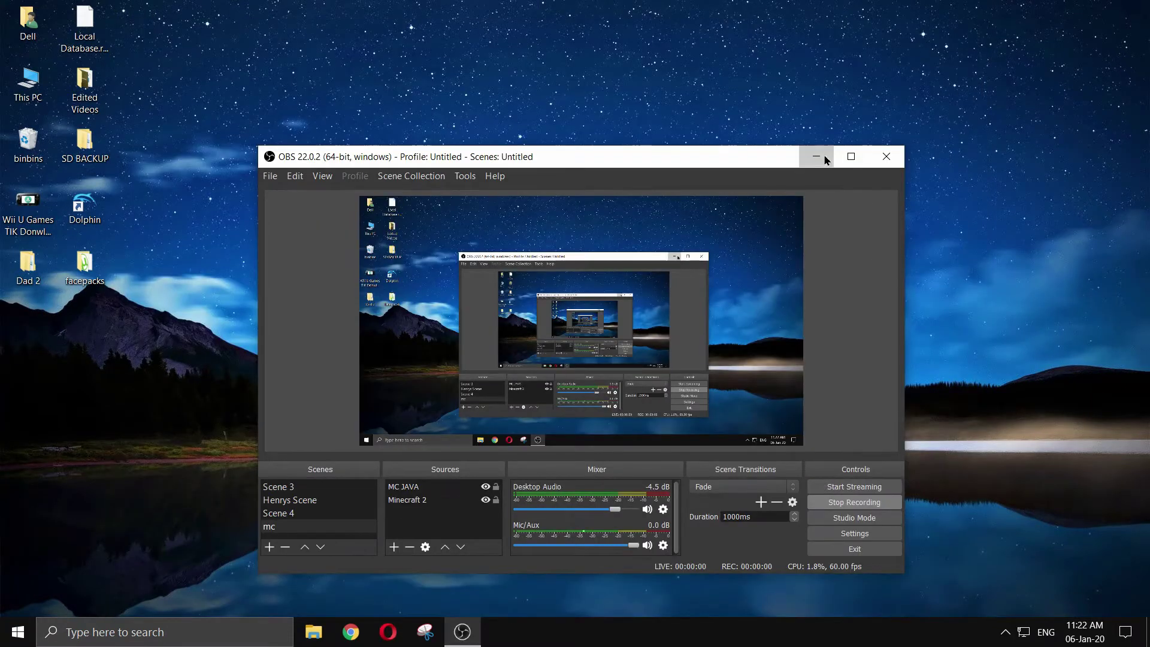
# Step: Rearrange the desktop icons and delete the wbfs-manager zip, keeping the WSP2 ISO
pyautogui.click(814, 155)
pyautogui.moveTo(599, 371); pyautogui.dragTo(826, 248)
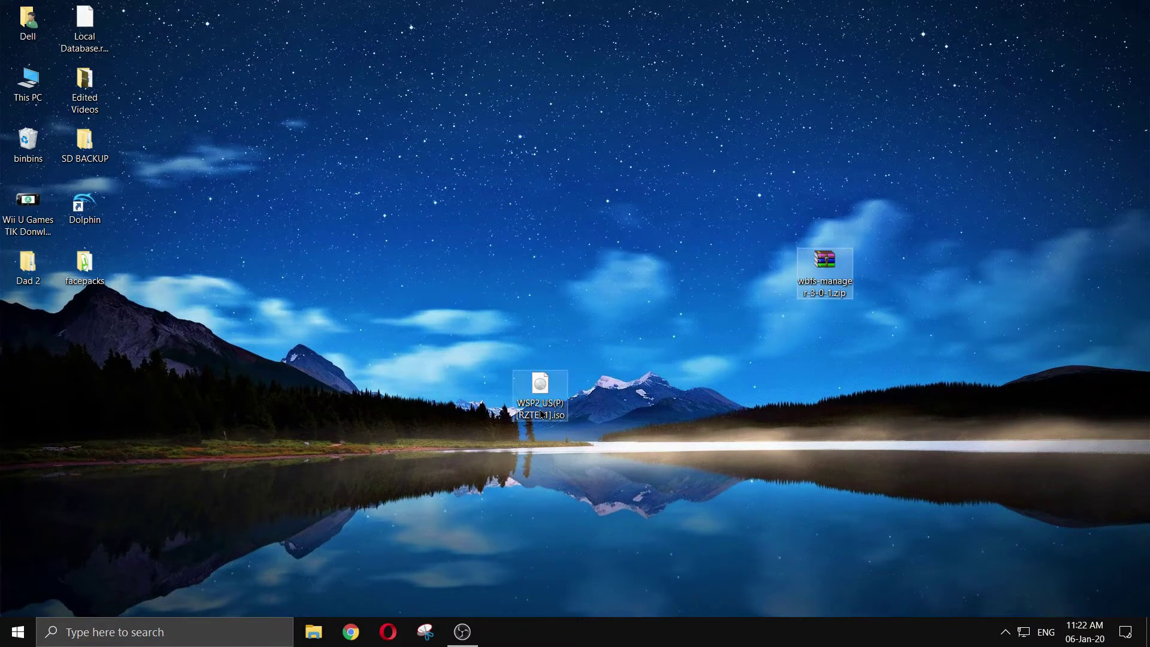
pyautogui.moveTo(539, 386); pyautogui.dragTo(483, 386)
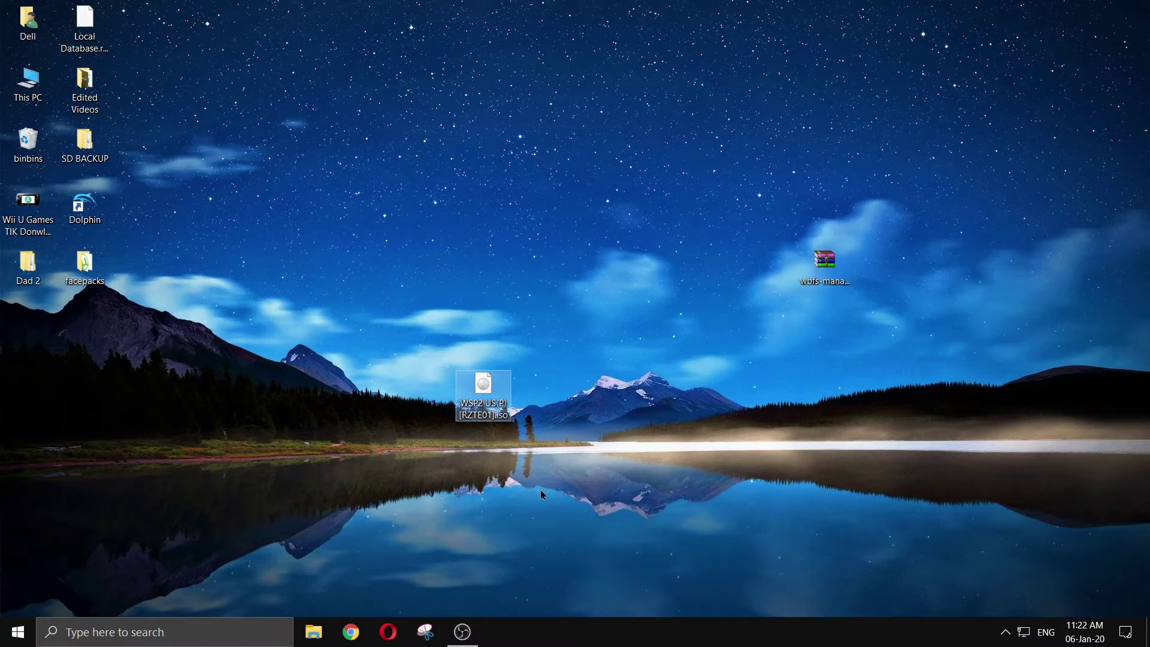
pyautogui.rightClick(833, 269)
pyautogui.click(867, 536)
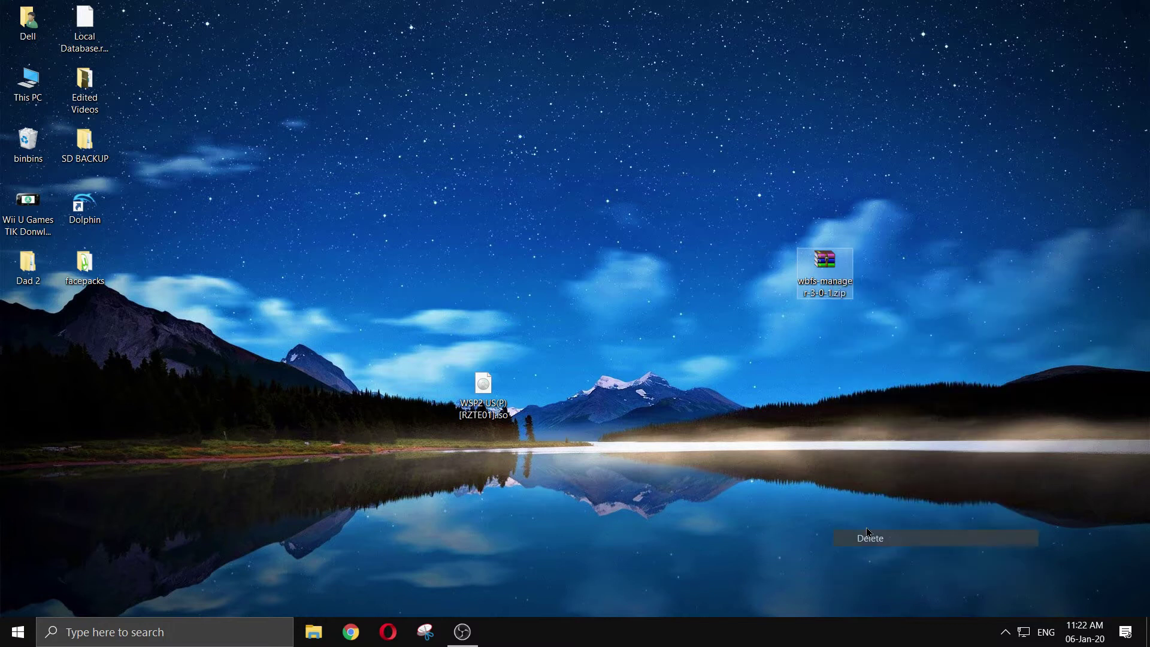
pyautogui.click(627, 367)
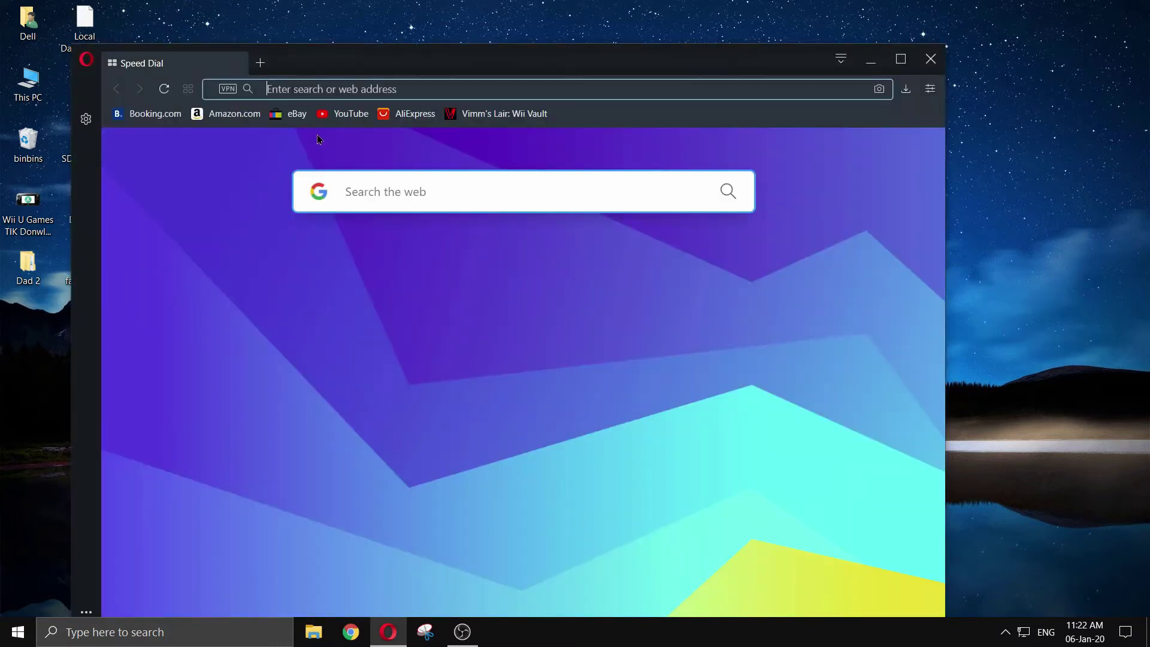
# Step: Search 'wbfs manager' and save WBFS Manager v4.0 64-Bit.zip from FileCroco to the Desktop
pyautogui.write('wbfs mana')
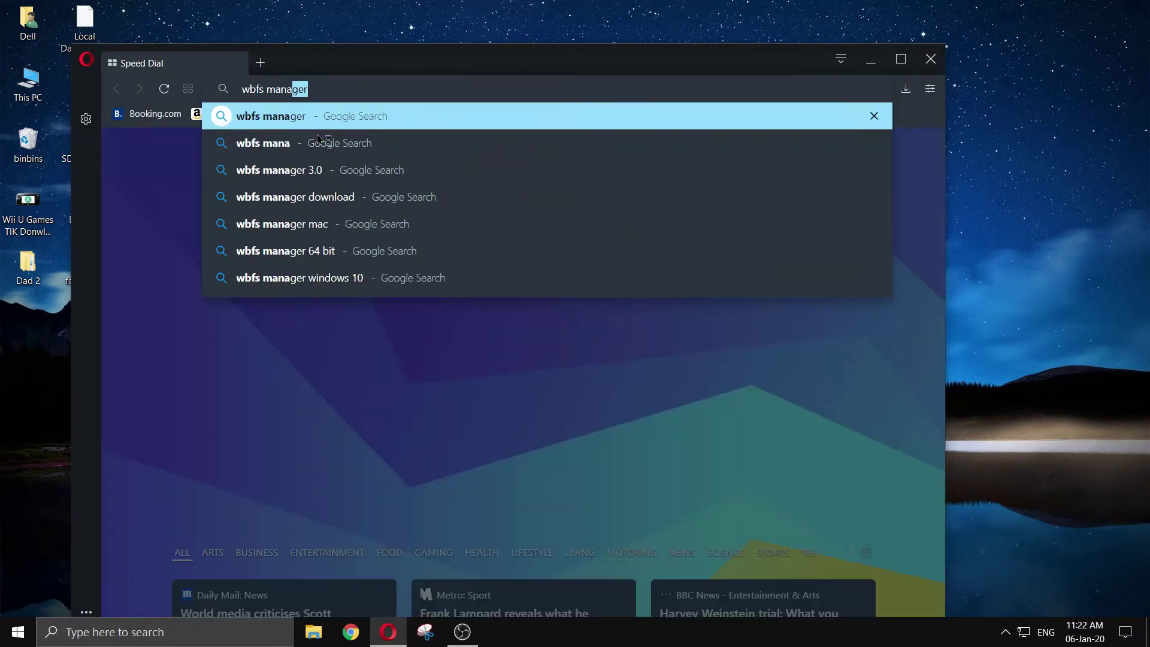
pyautogui.write('ger')
pyautogui.press('Return')
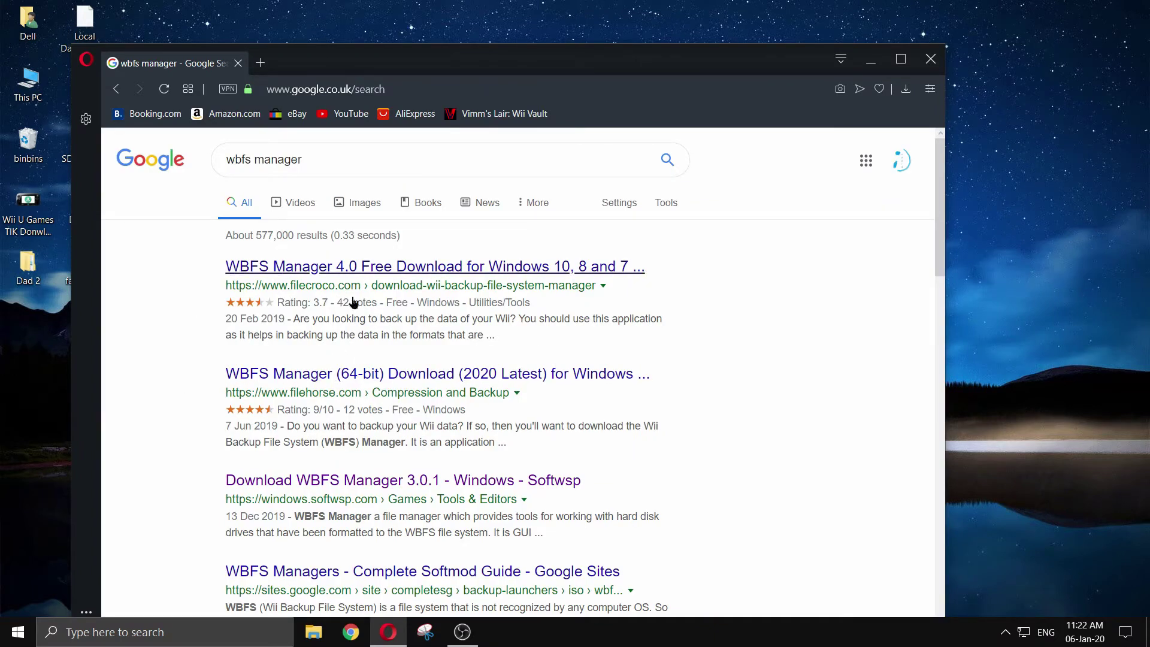
pyautogui.click(386, 268)
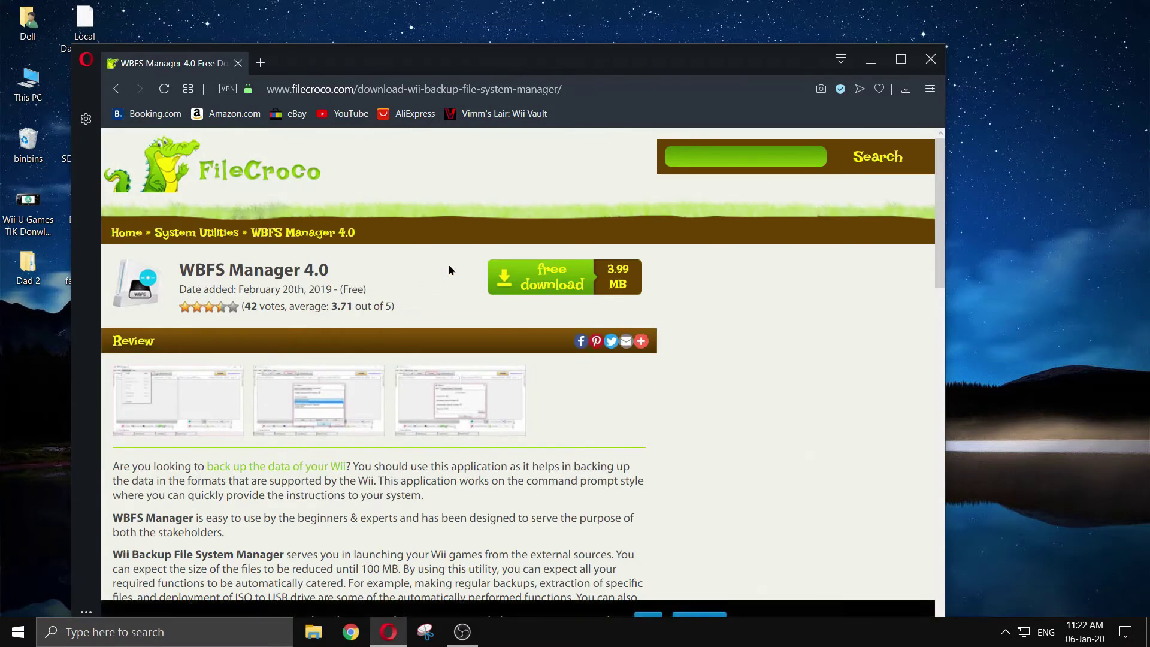
pyautogui.click(548, 292)
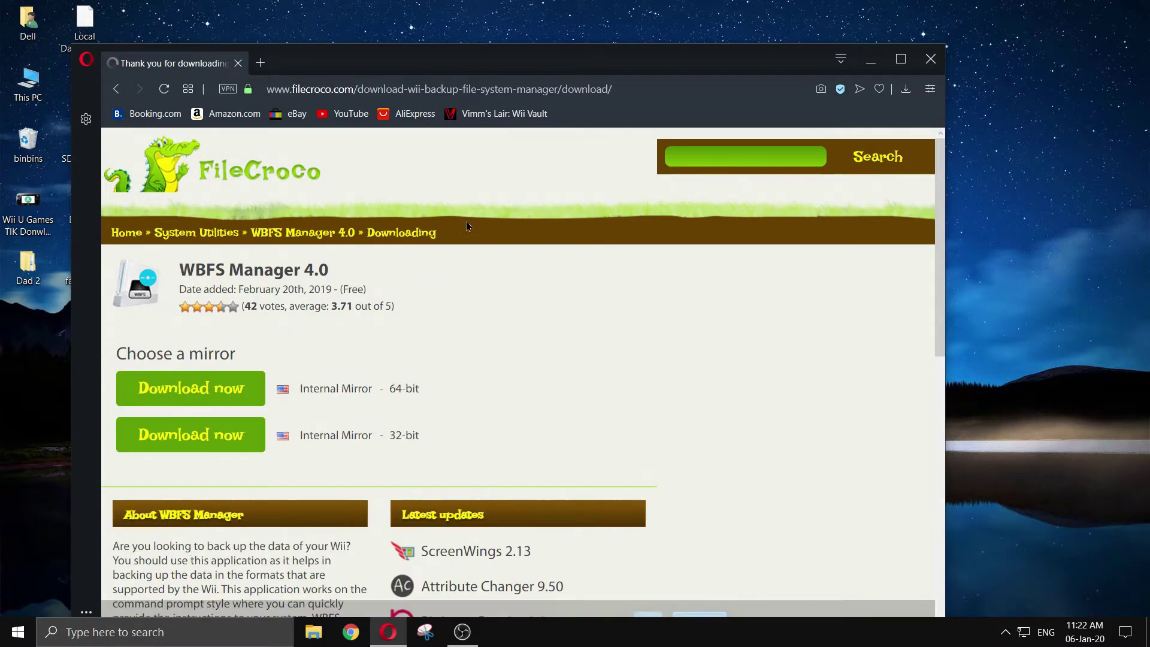
pyautogui.click(226, 389)
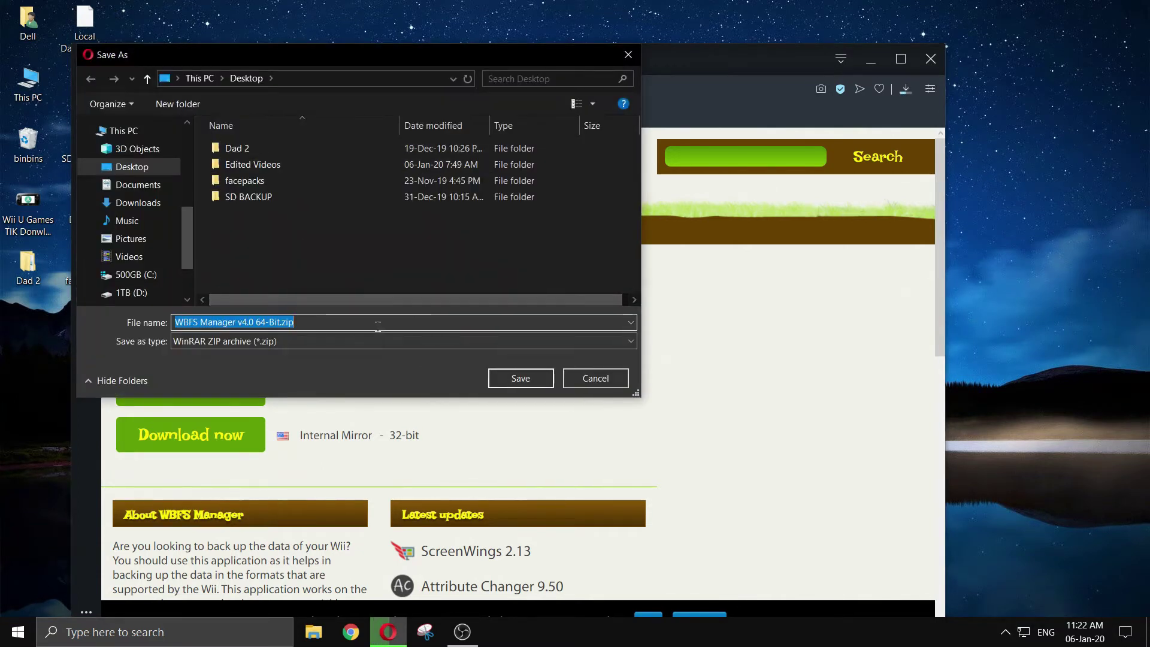
pyautogui.click(520, 383)
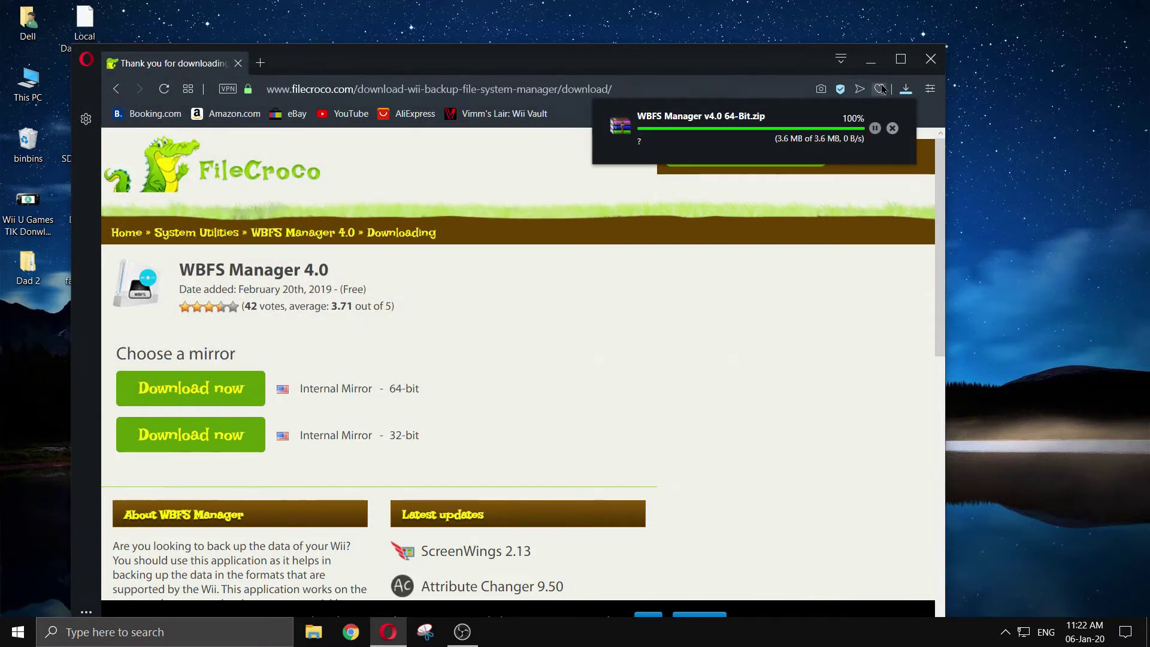
# Step: Close Opera and extract the WBFS Manager zip into a WBFS Manager v4.0 64-Bit folder
pyautogui.click(932, 56)
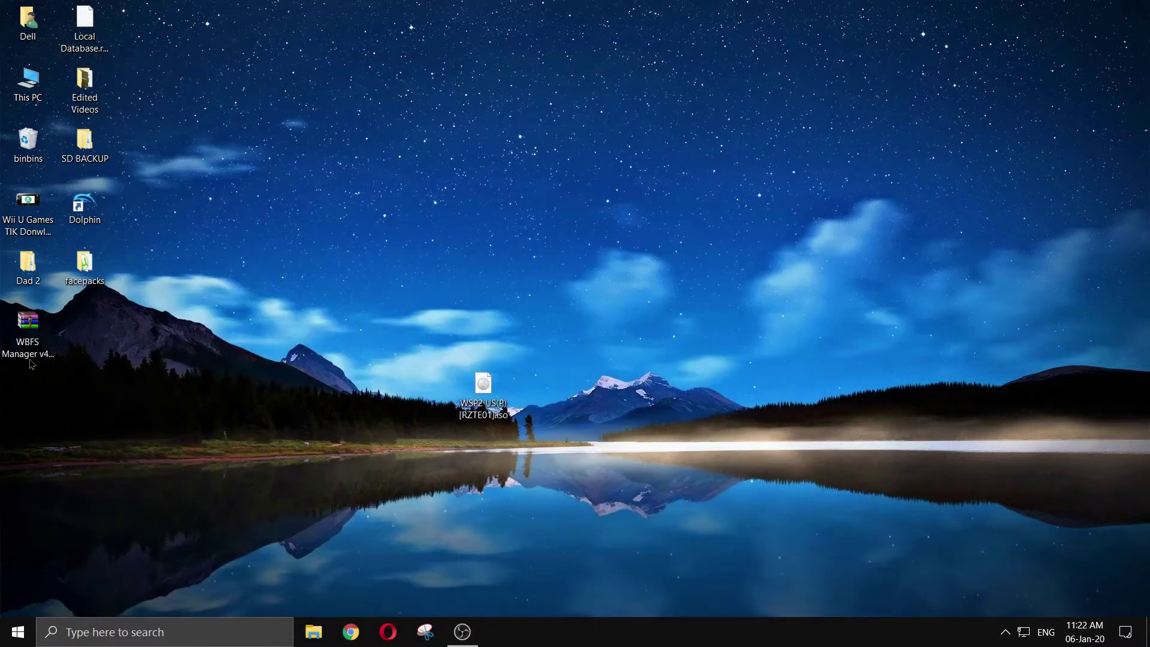
pyautogui.moveTo(31, 364); pyautogui.dragTo(542, 396)
pyautogui.rightClick(543, 394)
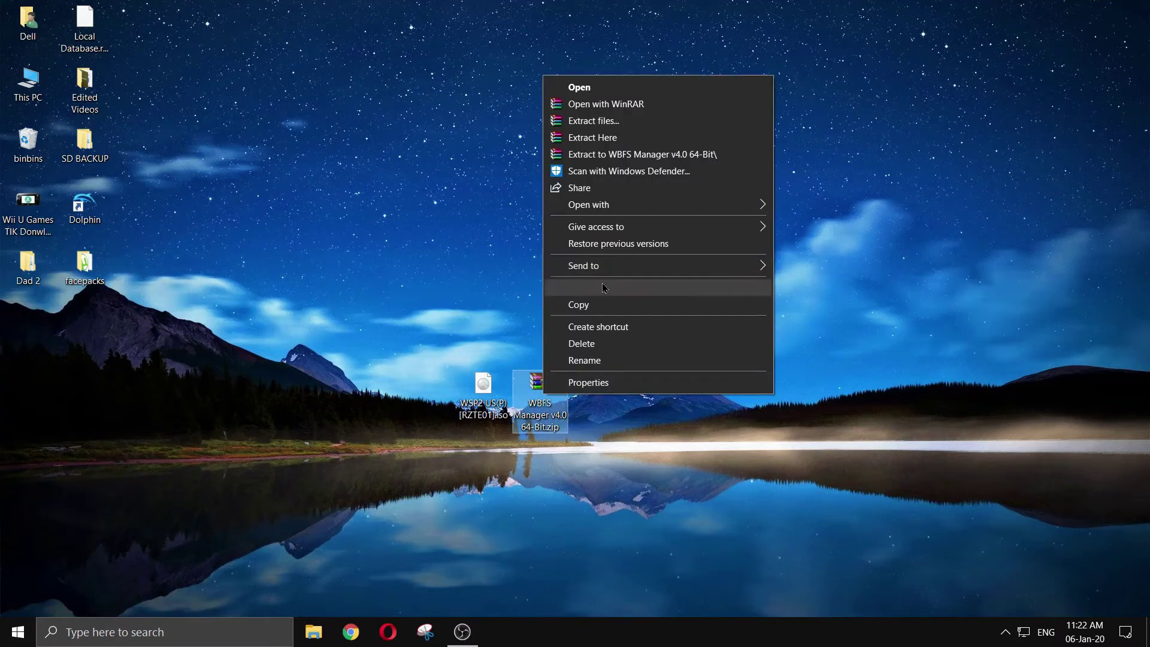
pyautogui.click(618, 139)
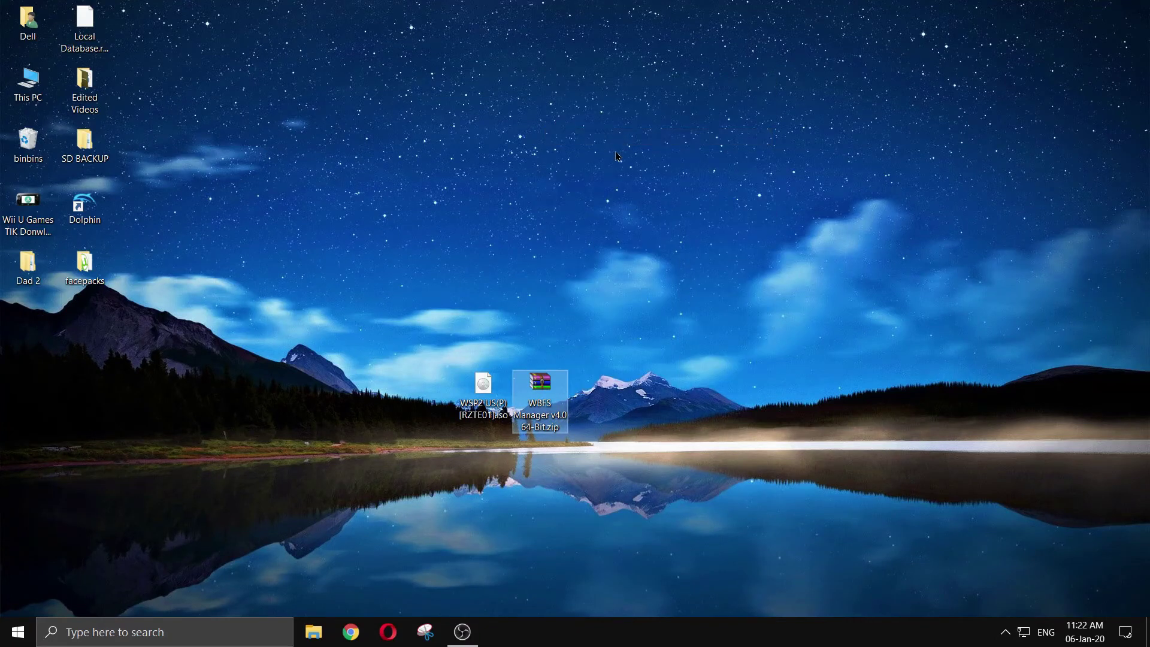
pyautogui.moveTo(28, 328); pyautogui.dragTo(639, 363)
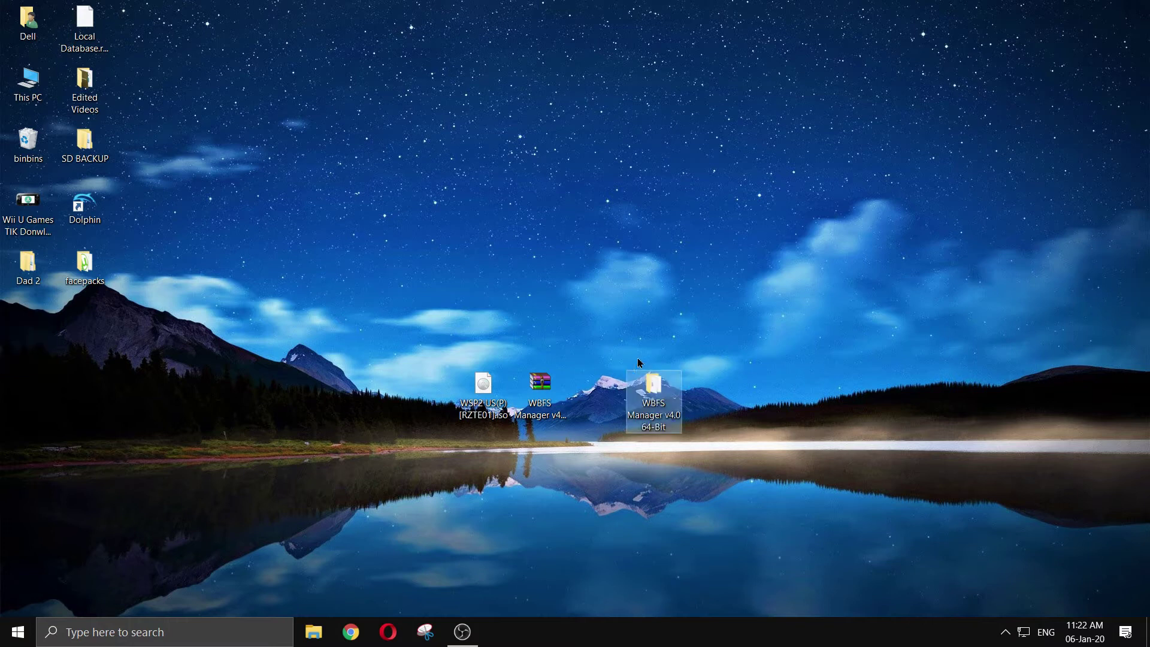
# Step: Run setup.exe from the WBFS Manager v4.0 64-Bit folder
pyautogui.doubleClick(654, 395)
pyautogui.moveTo(479, 122); pyautogui.dragTo(718, 96)
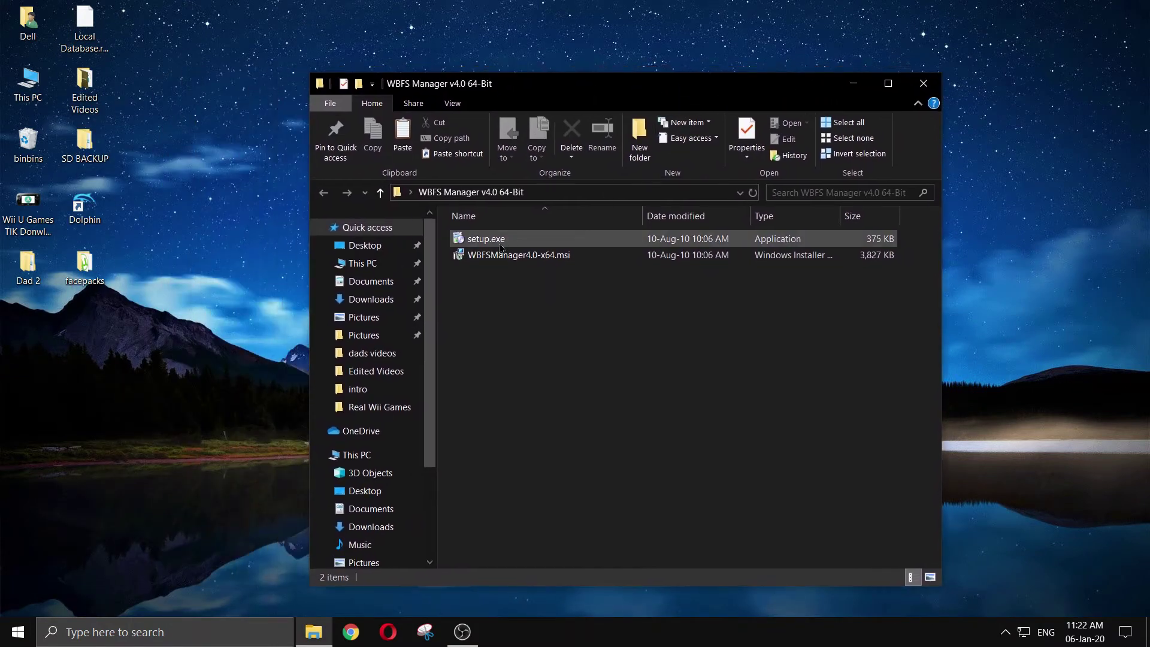
pyautogui.doubleClick(546, 239)
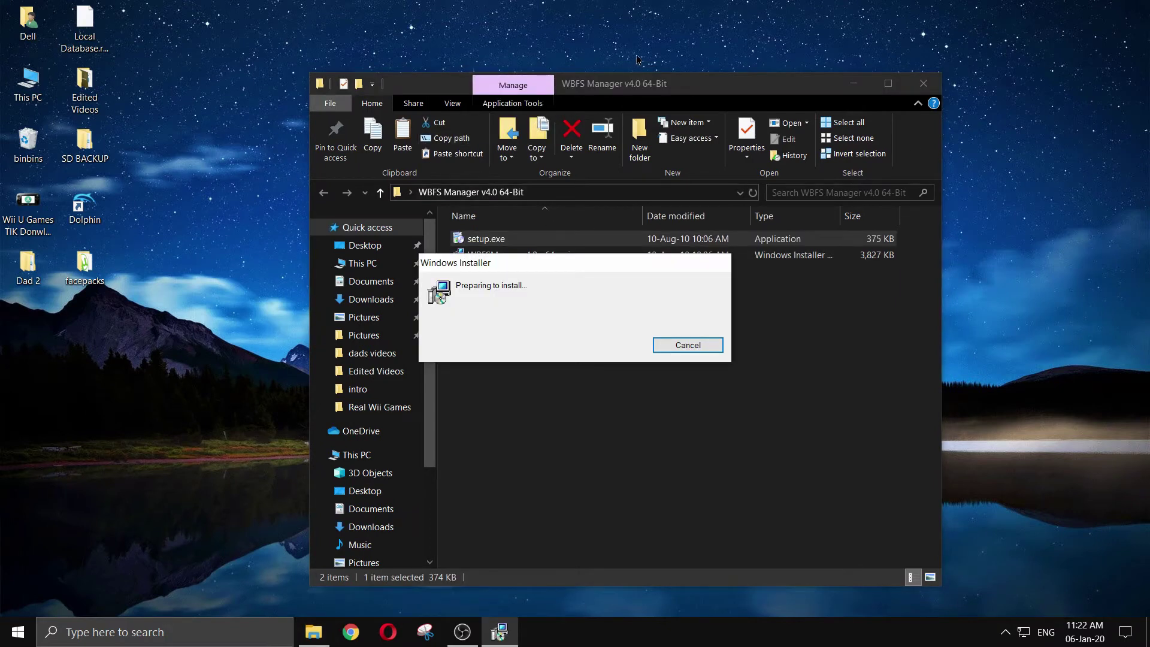
# Step: Set D:\ as the WBFS Manager installation folder and advance to the Confirm Installation page
pyautogui.click(853, 83)
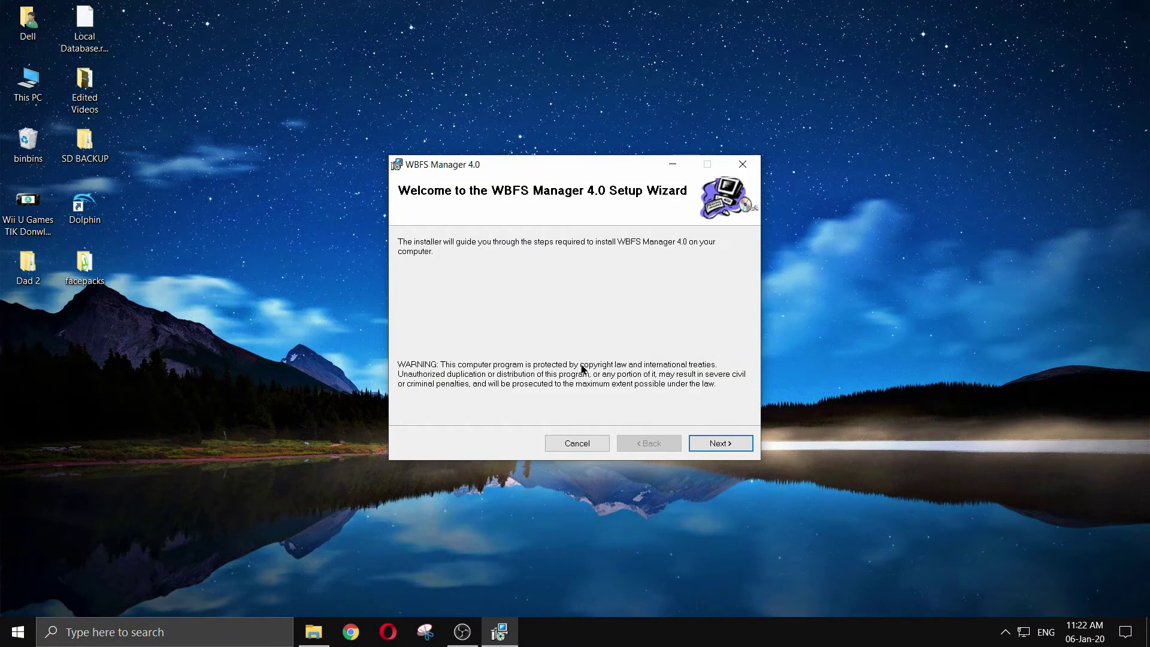
pyautogui.click(698, 442)
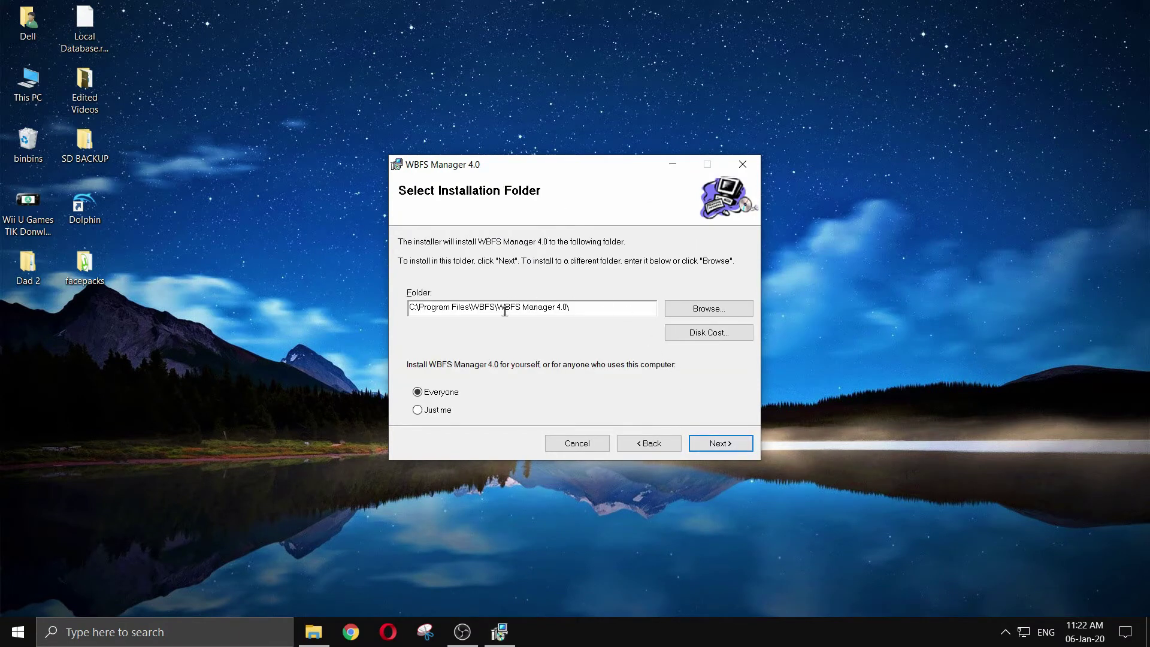
pyautogui.click(710, 311)
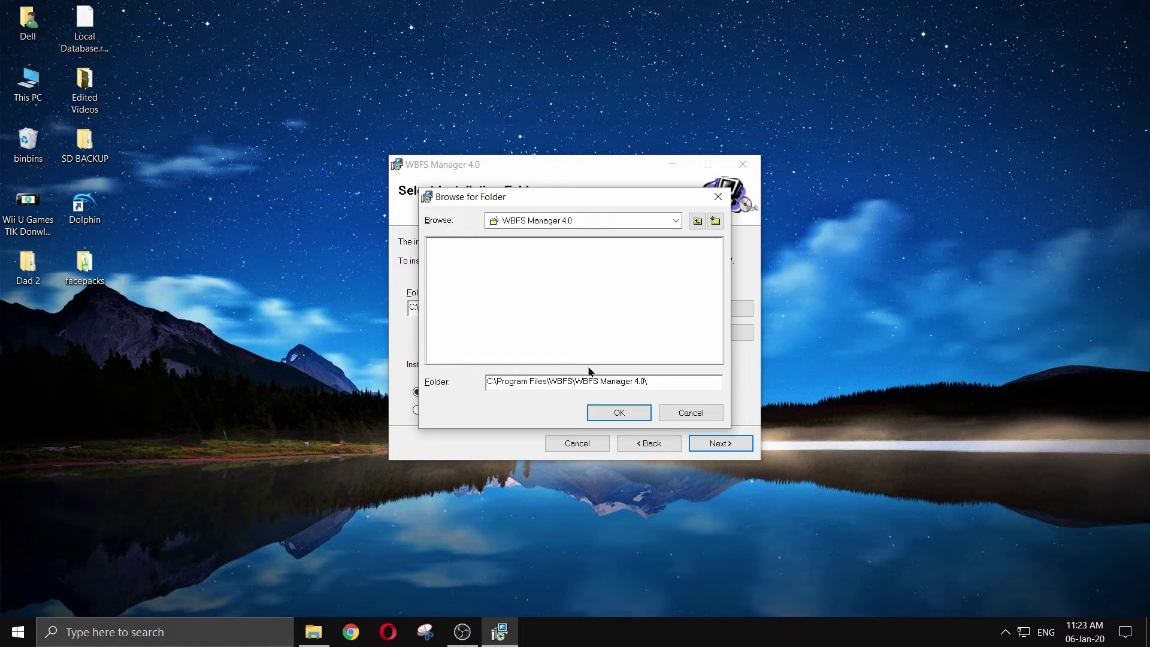
pyautogui.moveTo(688, 379); pyautogui.dragTo(498, 409)
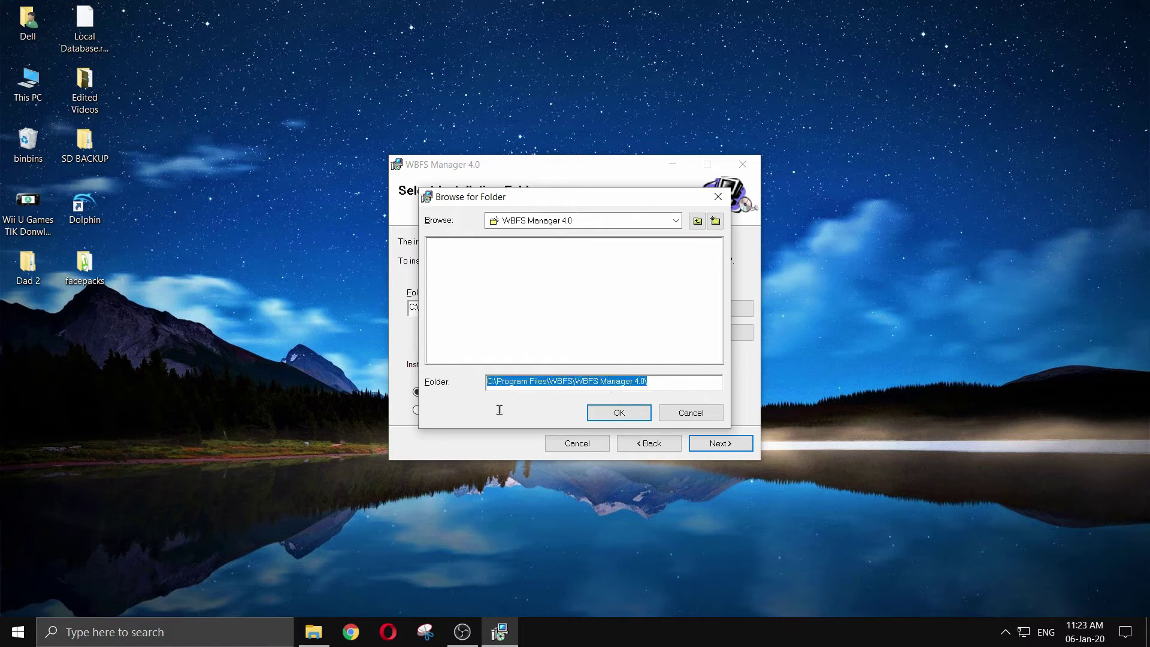
pyautogui.write('D:\\')
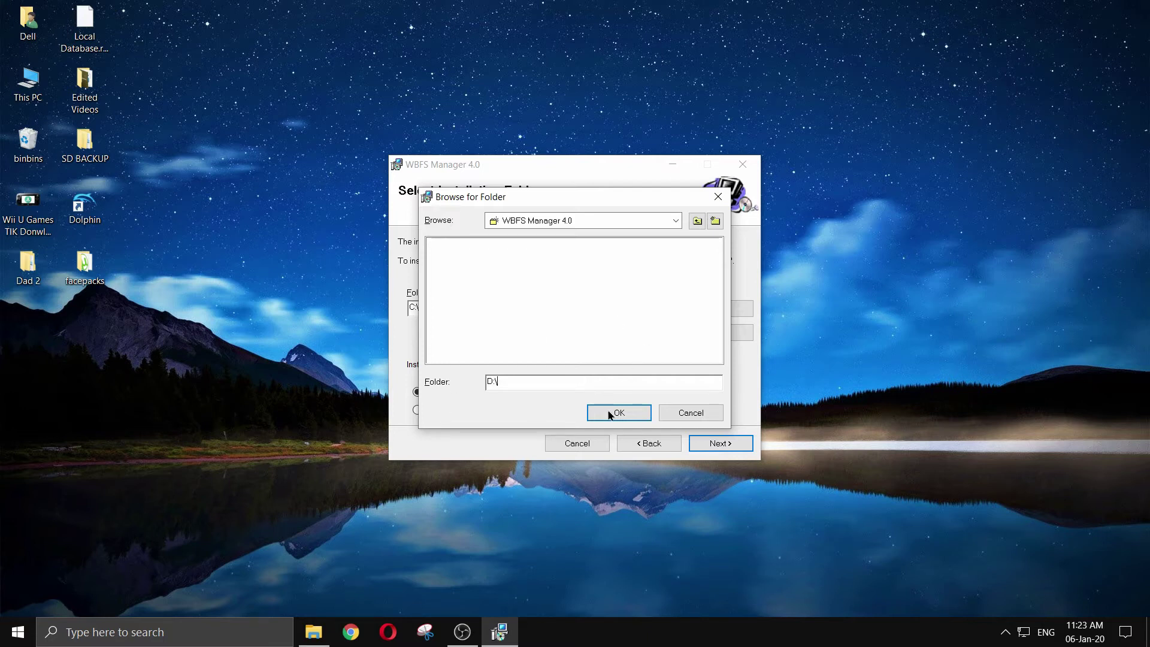
pyautogui.click(611, 415)
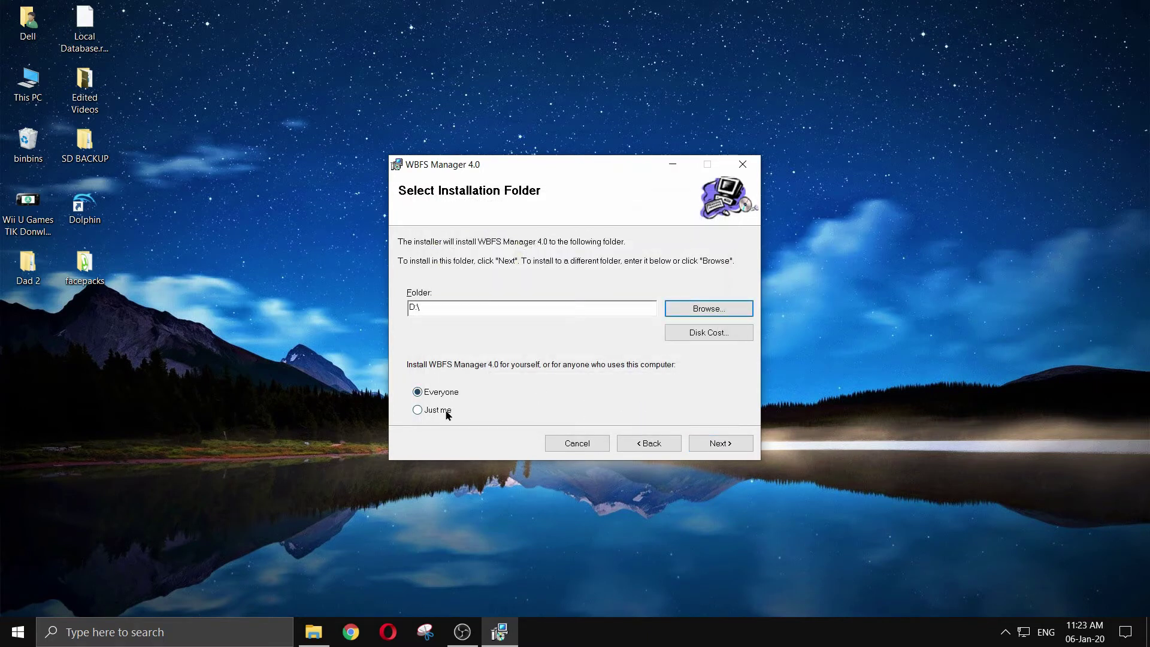
pyautogui.click(419, 410)
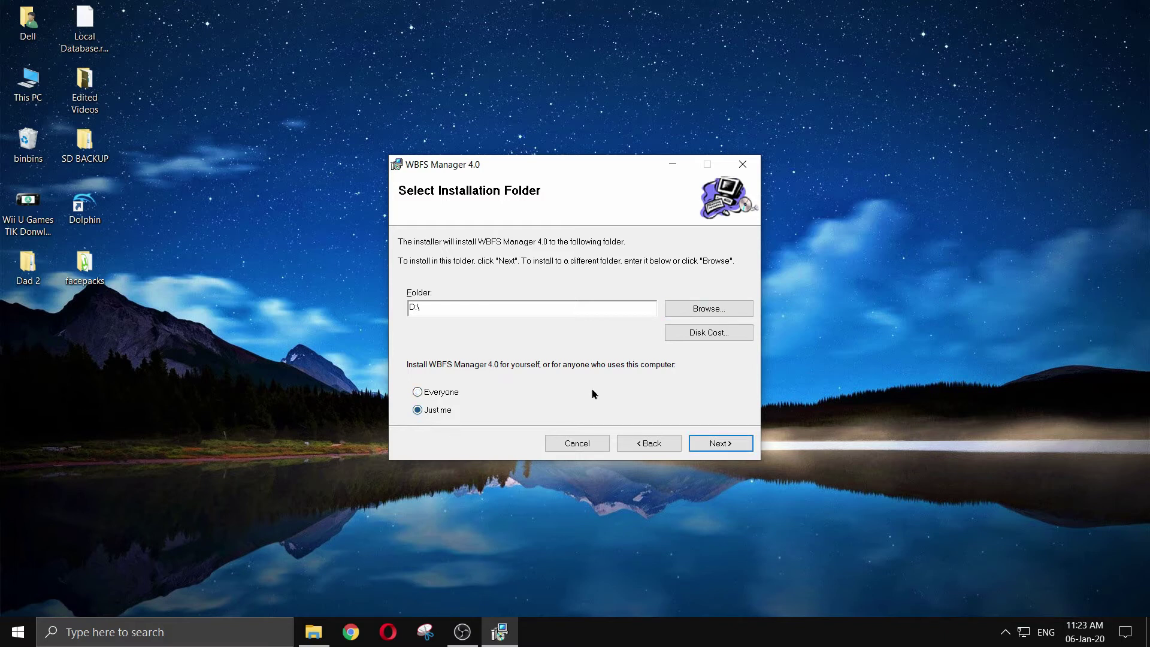
pyautogui.click(418, 393)
pyautogui.click(726, 444)
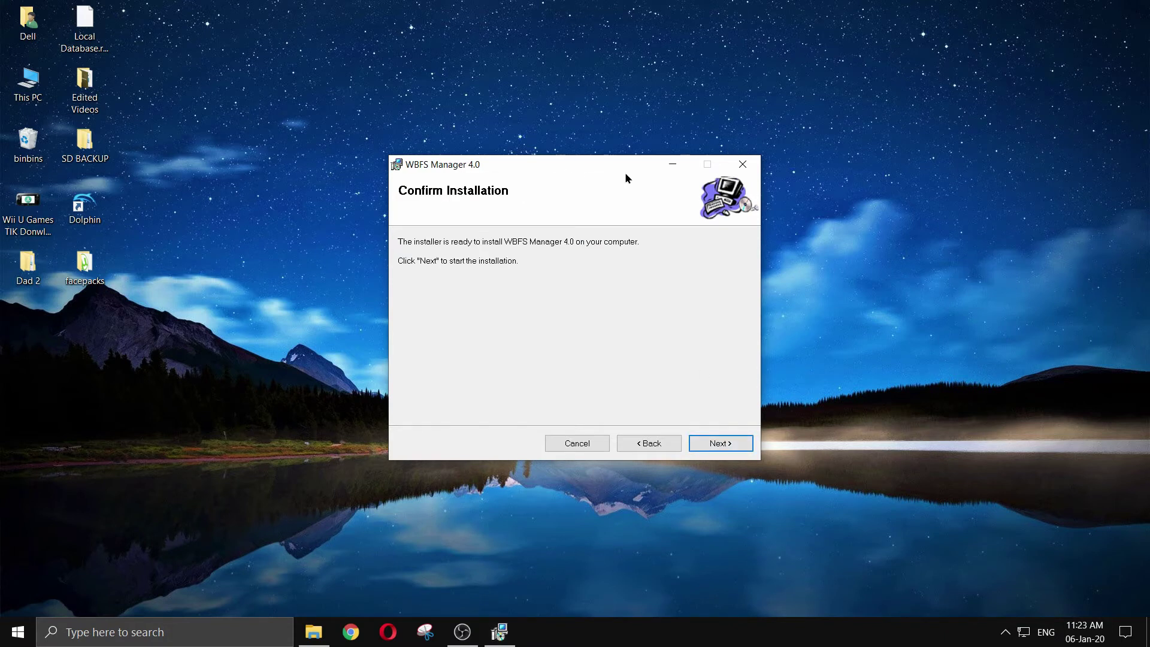
# Step: Begin installing WBFS Manager 4.0, then cancel and confirm exiting, leaving Installation Interrupted
pyautogui.click(712, 447)
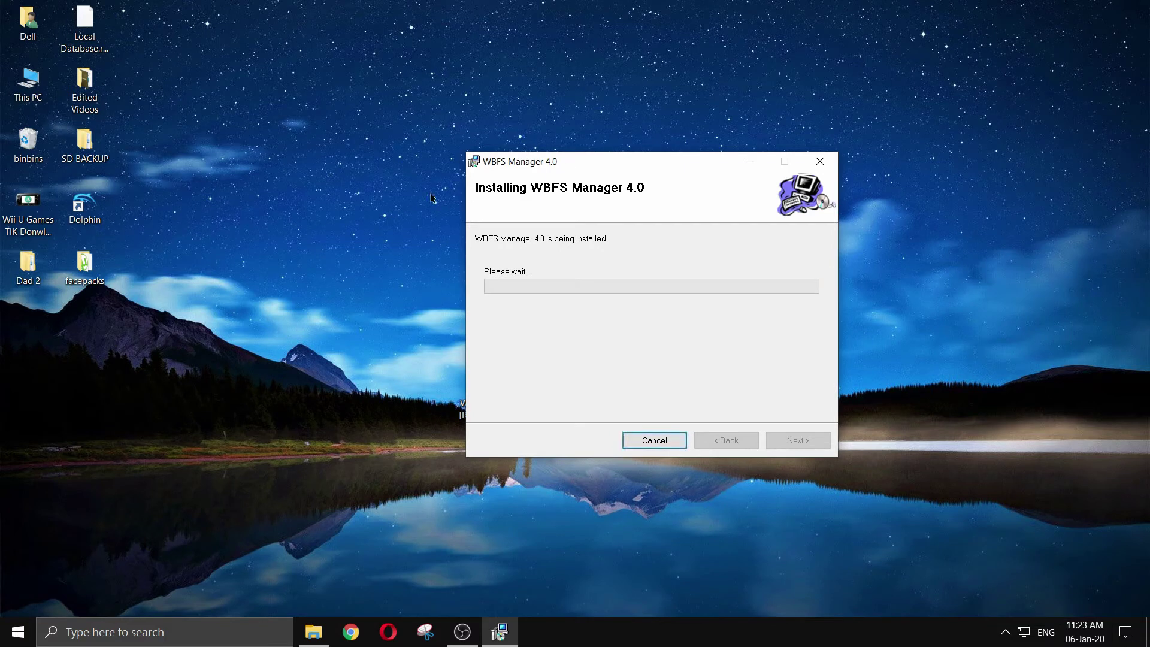
pyautogui.moveTo(509, 164); pyautogui.dragTo(438, 185)
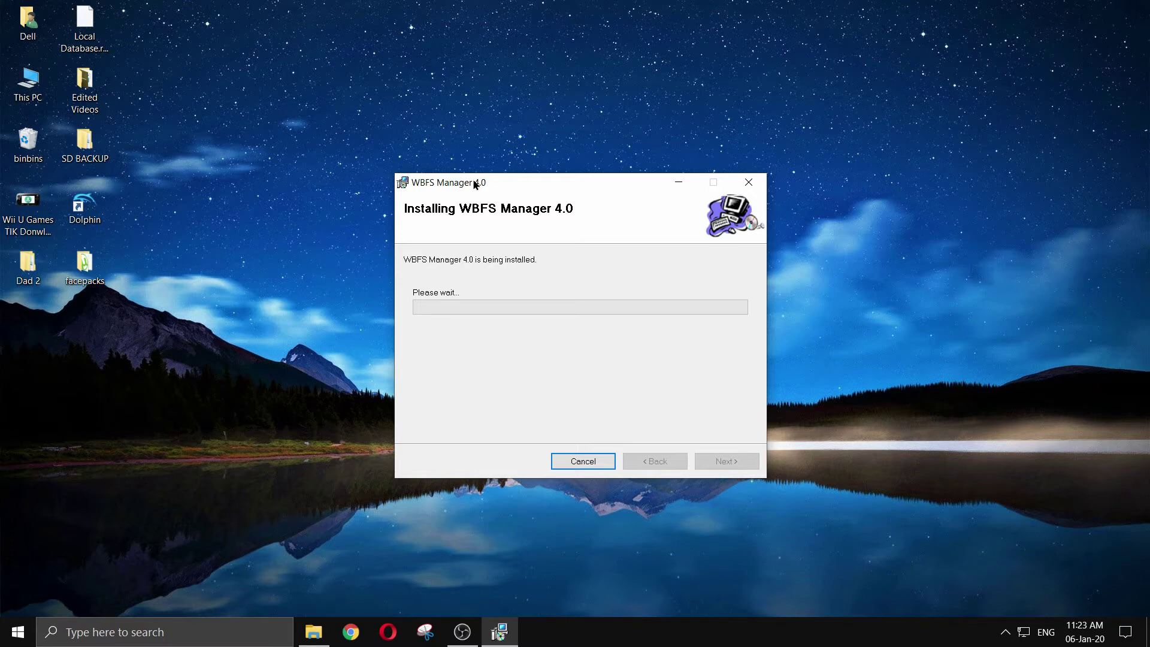
pyautogui.moveTo(483, 188); pyautogui.dragTo(511, 196)
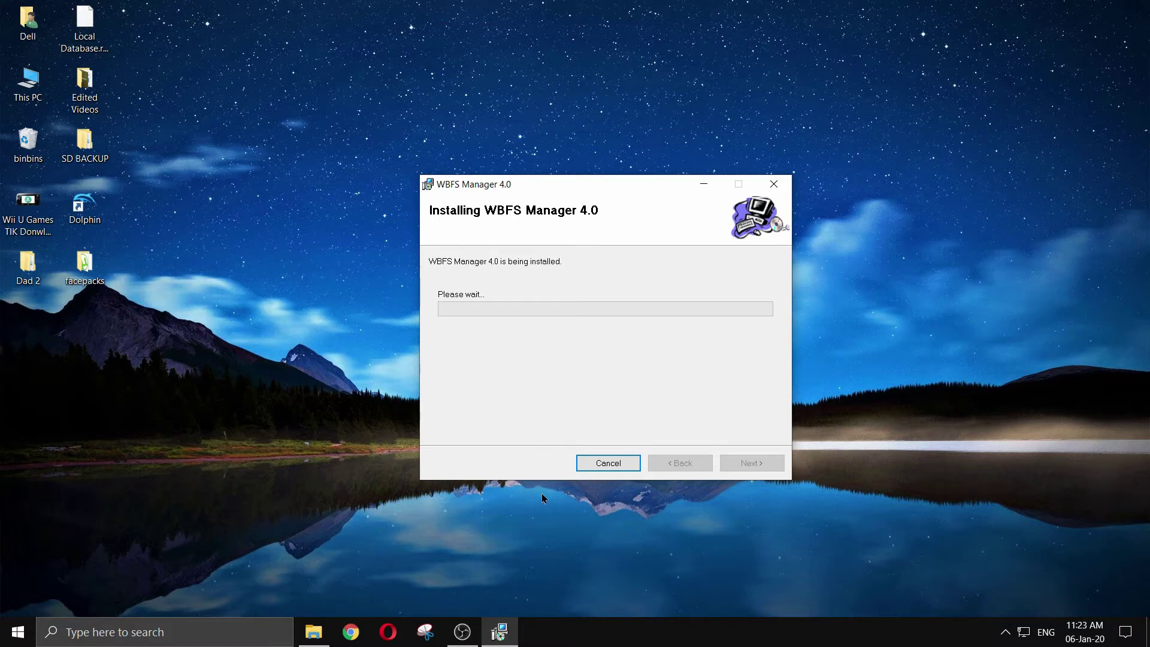
pyautogui.moveTo(502, 184); pyautogui.dragTo(462, 200)
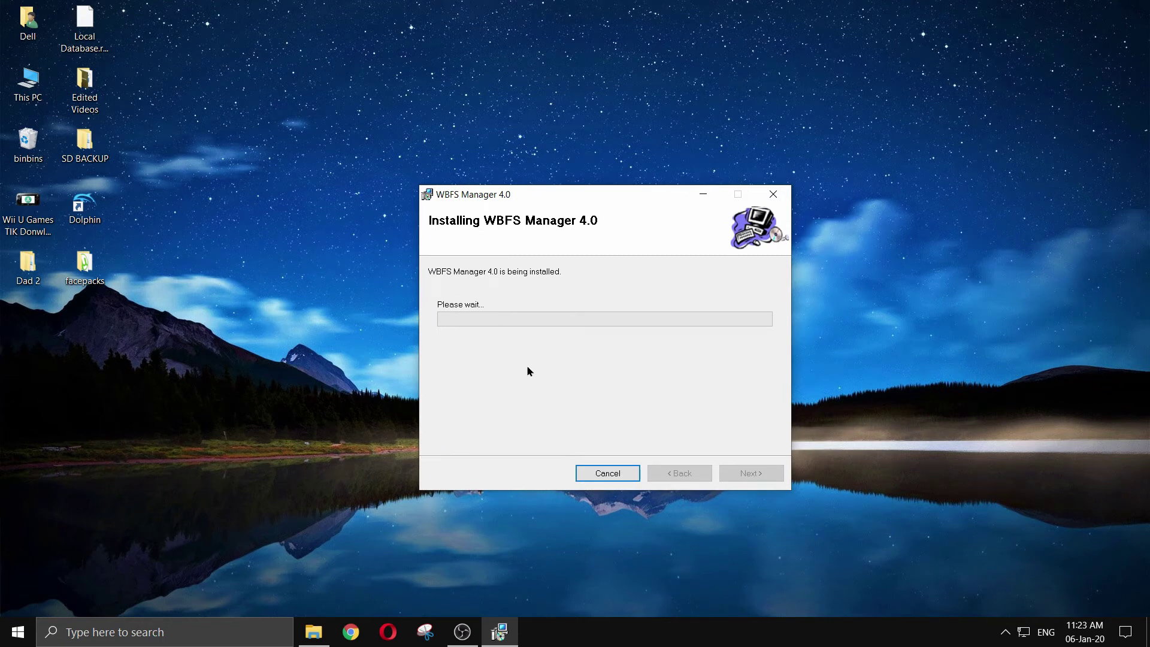
pyautogui.click(608, 475)
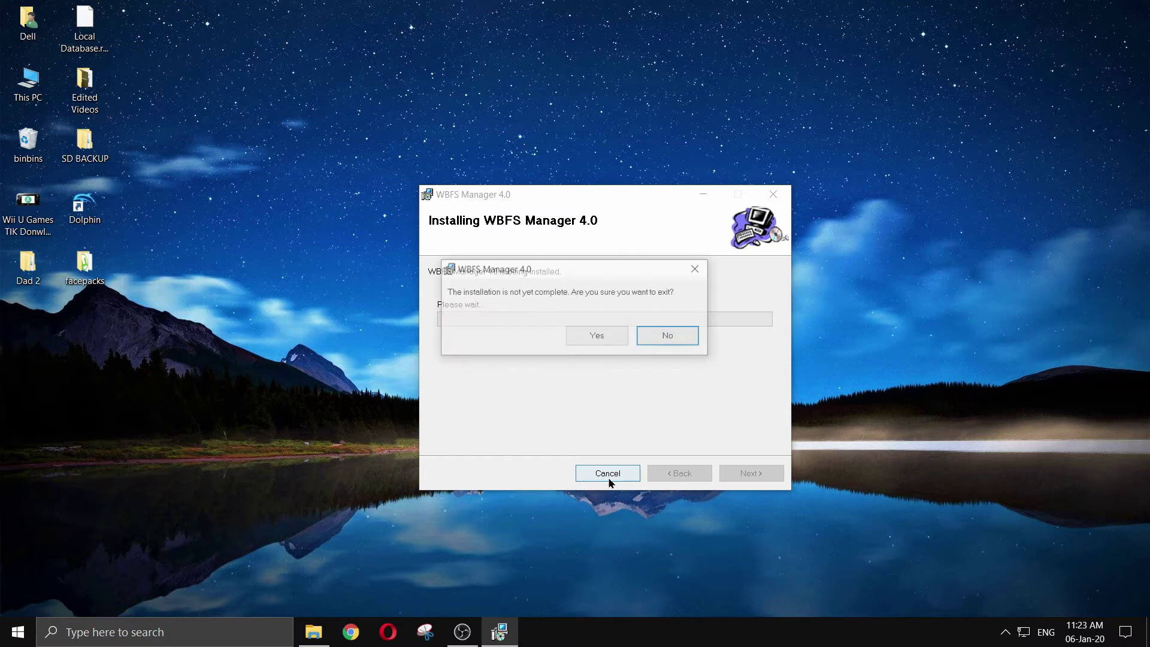
pyautogui.click(583, 344)
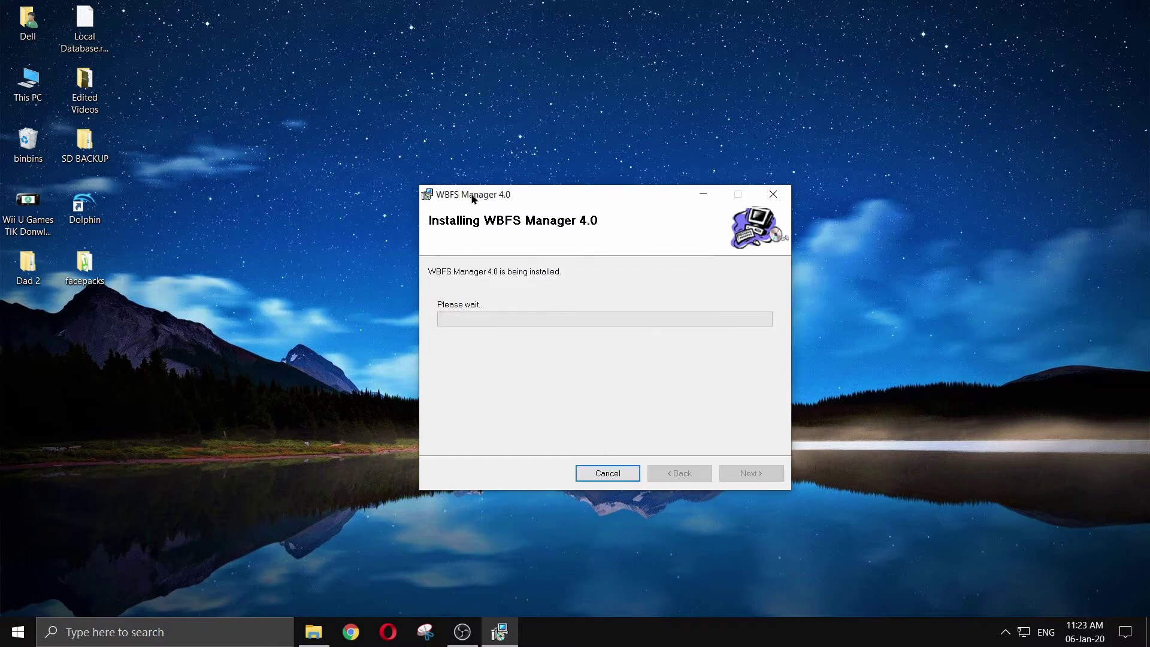
pyautogui.moveTo(472, 199); pyautogui.dragTo(478, 248)
# Step: Close the interrupted installer and rerun setup.exe from the WBFS Manager v4.0 64-Bit folder
pyautogui.click(362, 443)
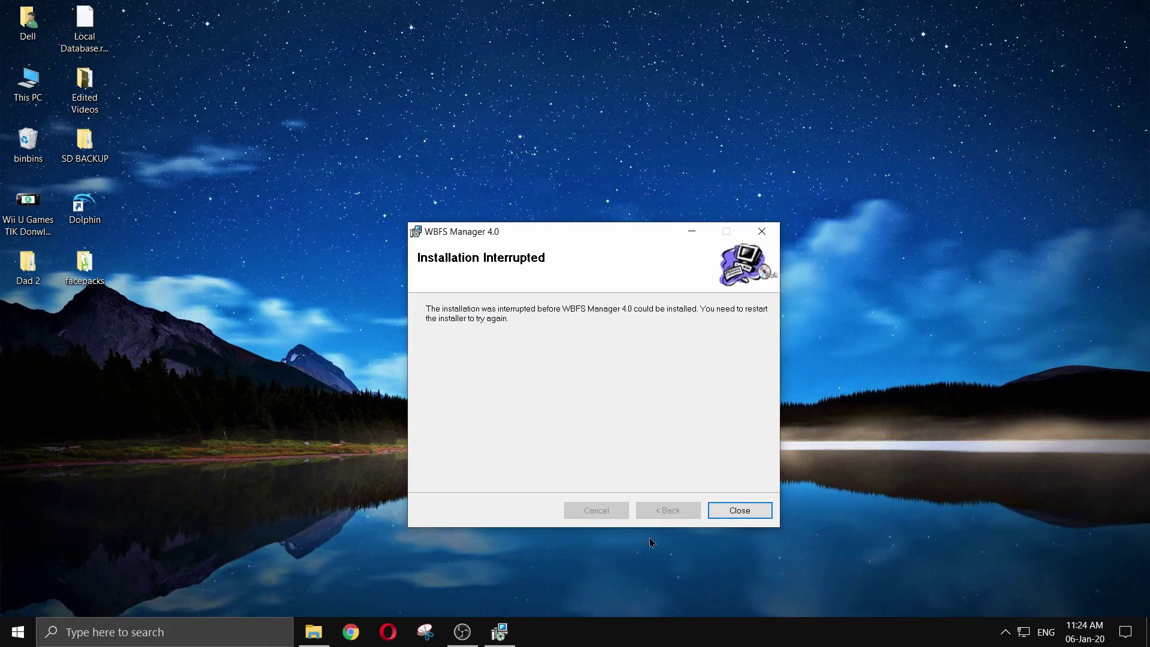
pyautogui.click(743, 511)
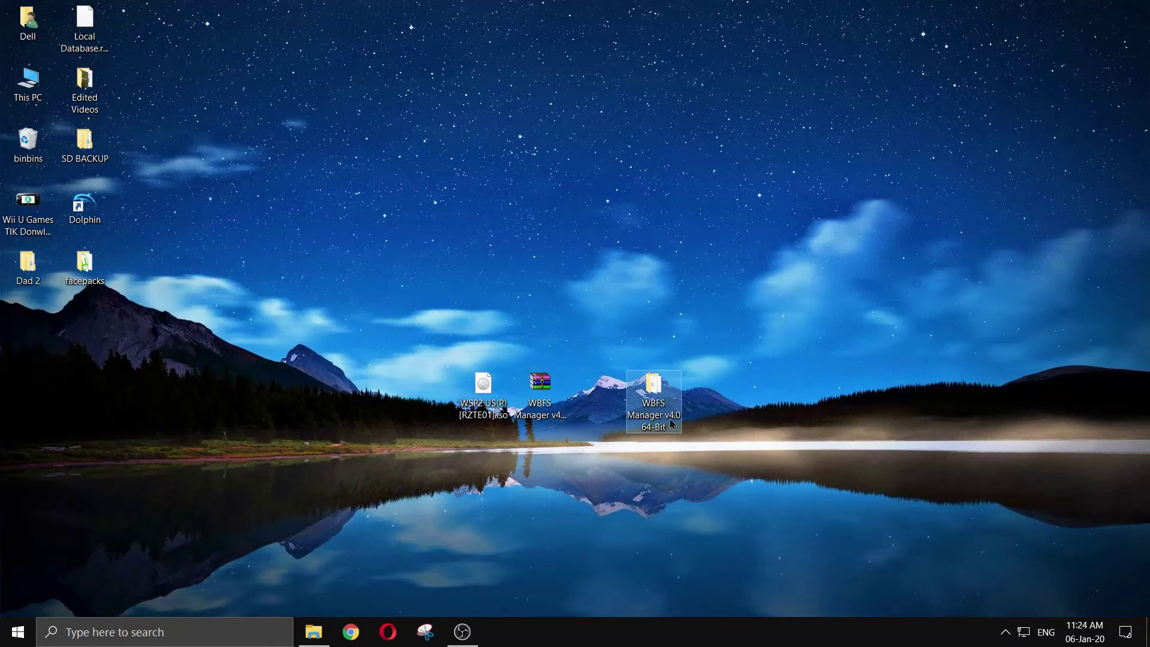
pyautogui.doubleClick(654, 393)
pyautogui.doubleClick(465, 238)
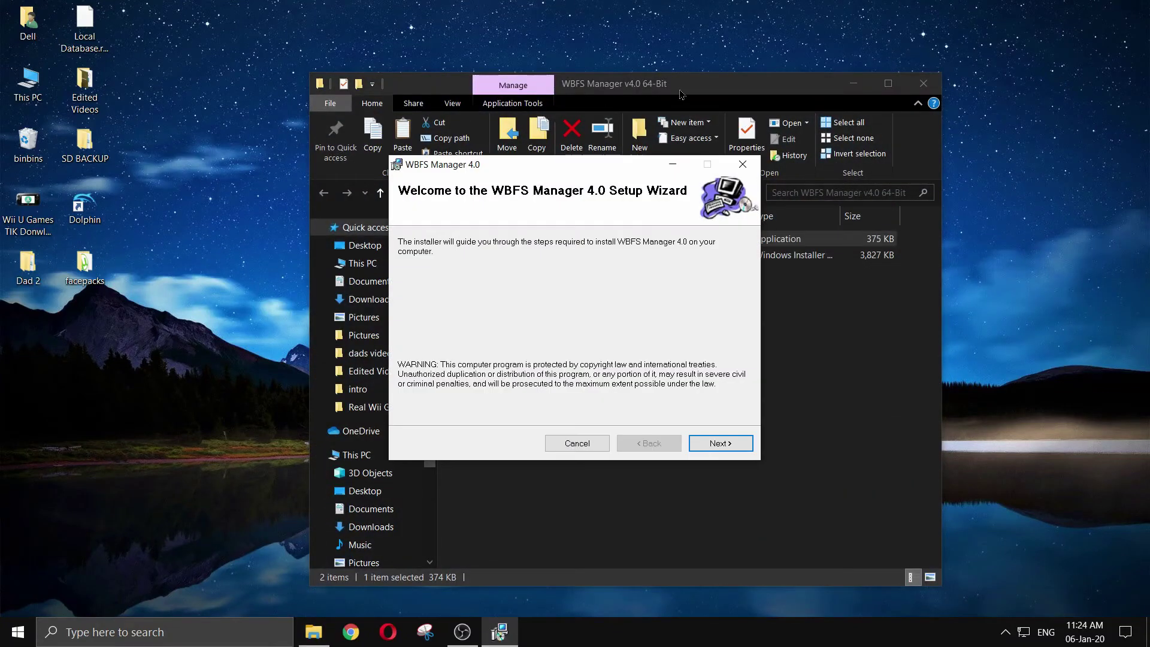
# Step: Go through setup with the chosen folder to Installation Complete, then reposition the new desktop shortcut
pyautogui.click(723, 444)
pyautogui.click(708, 308)
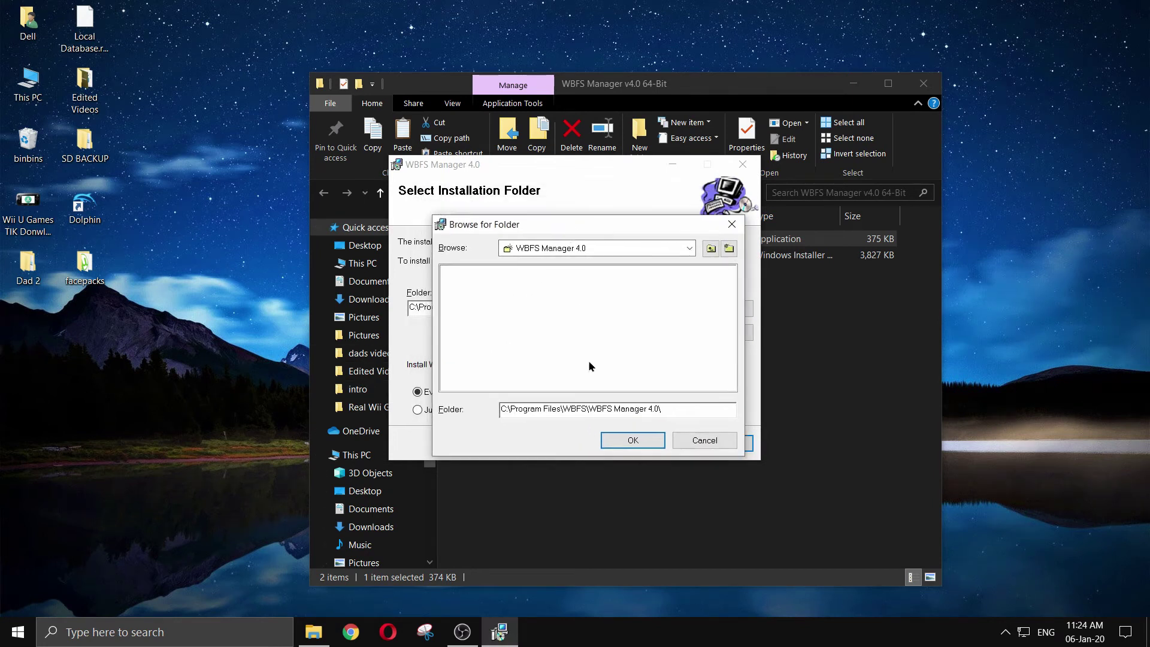
pyautogui.click(630, 440)
pyautogui.click(716, 443)
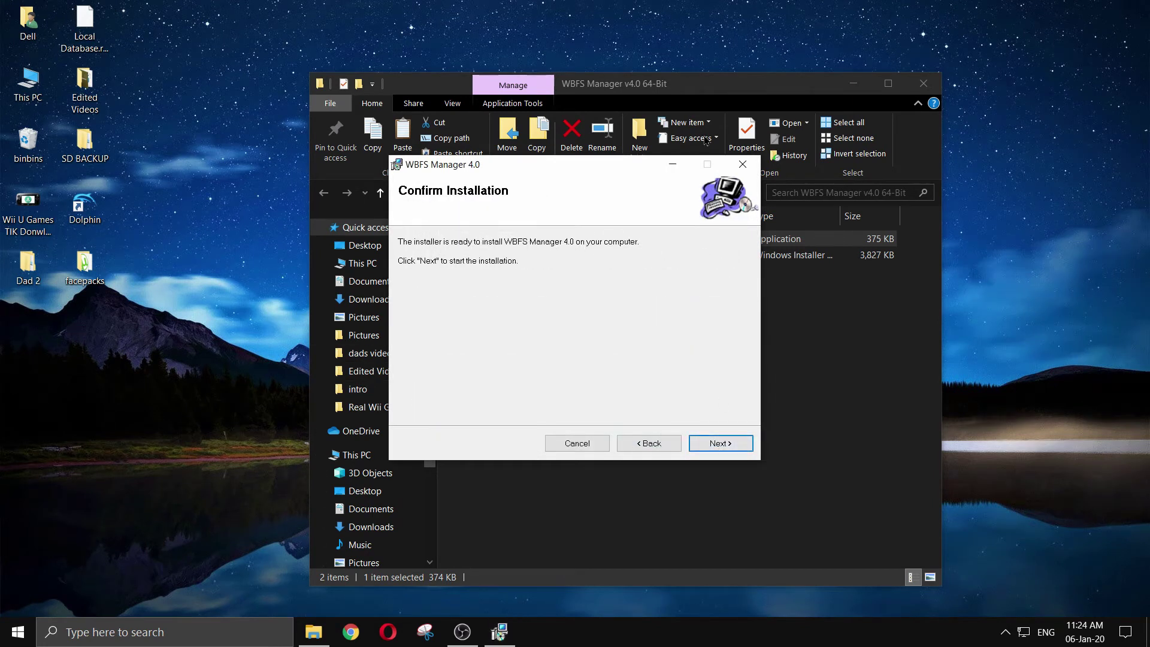
pyautogui.click(725, 440)
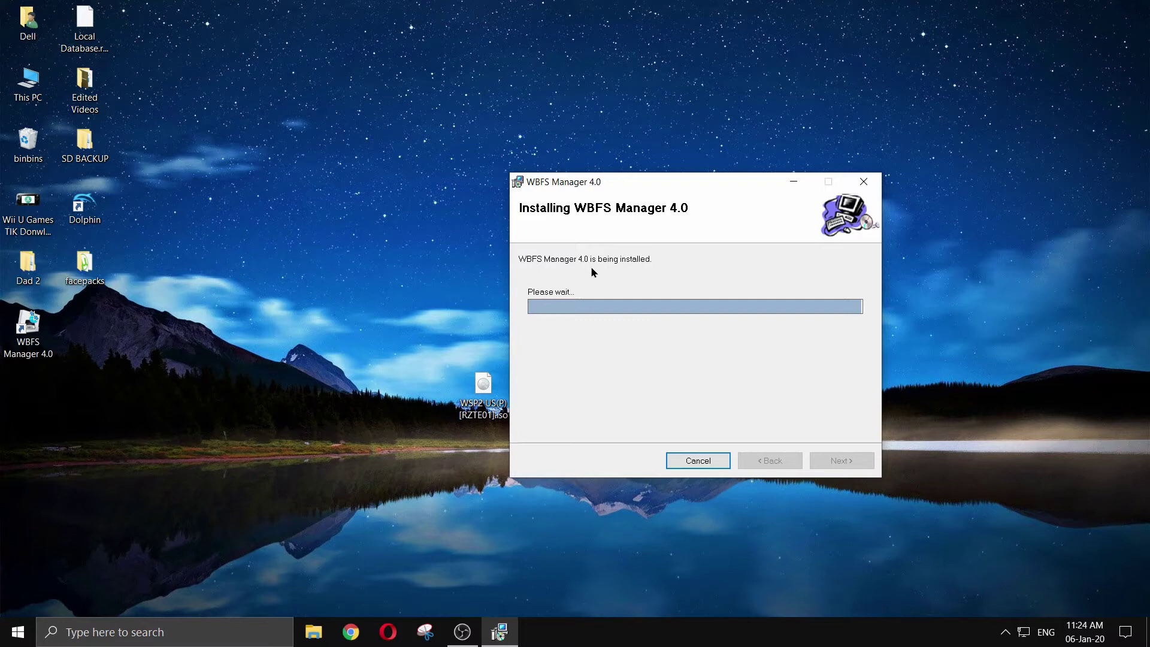
pyautogui.moveTo(43, 352); pyautogui.dragTo(213, 355)
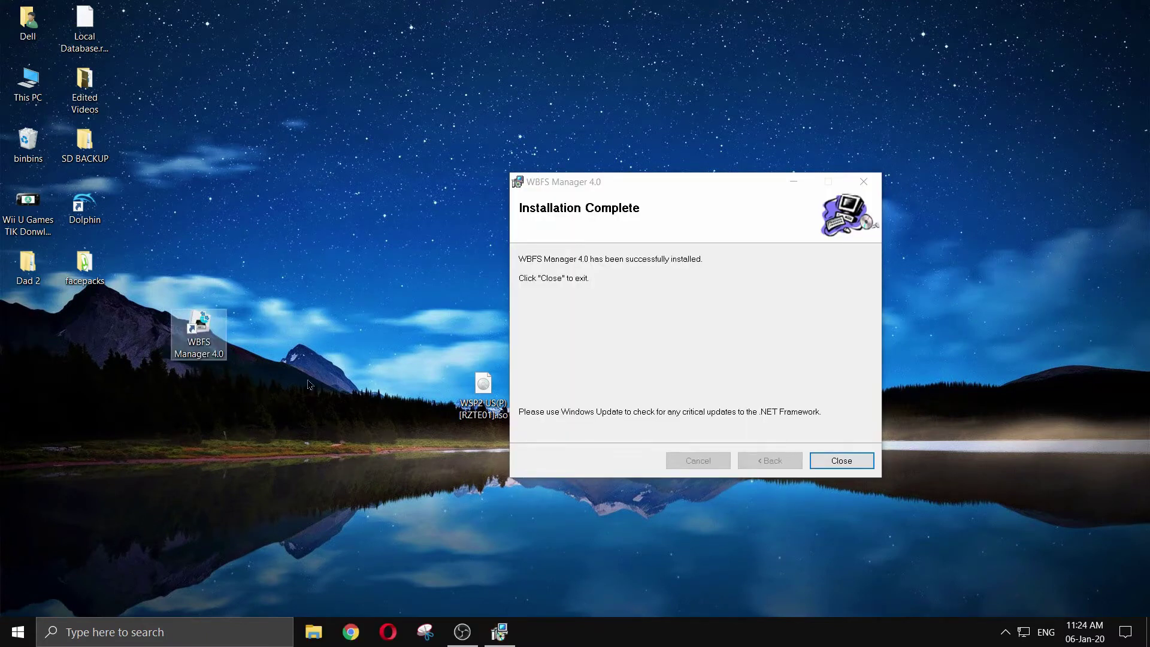
# Step: Close the installer, place the WBFS Manager 4.0 shortcut beside the WBFS files, and accept the Welcome and Options dialogs
pyautogui.click(839, 461)
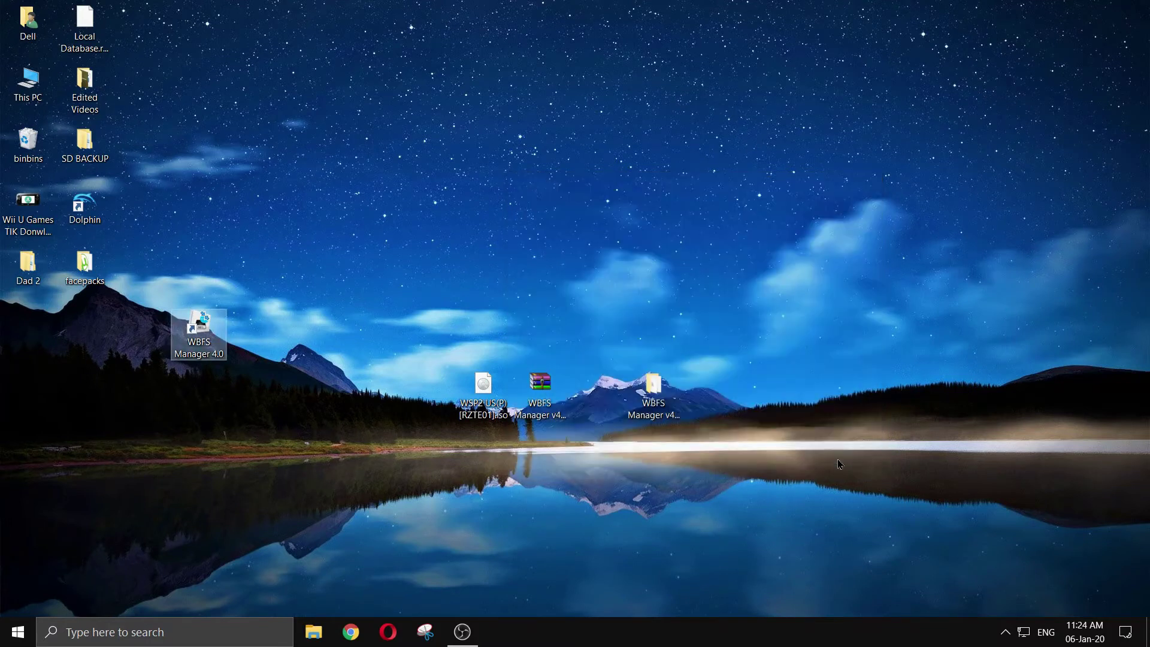
pyautogui.moveTo(169, 351); pyautogui.dragTo(707, 380)
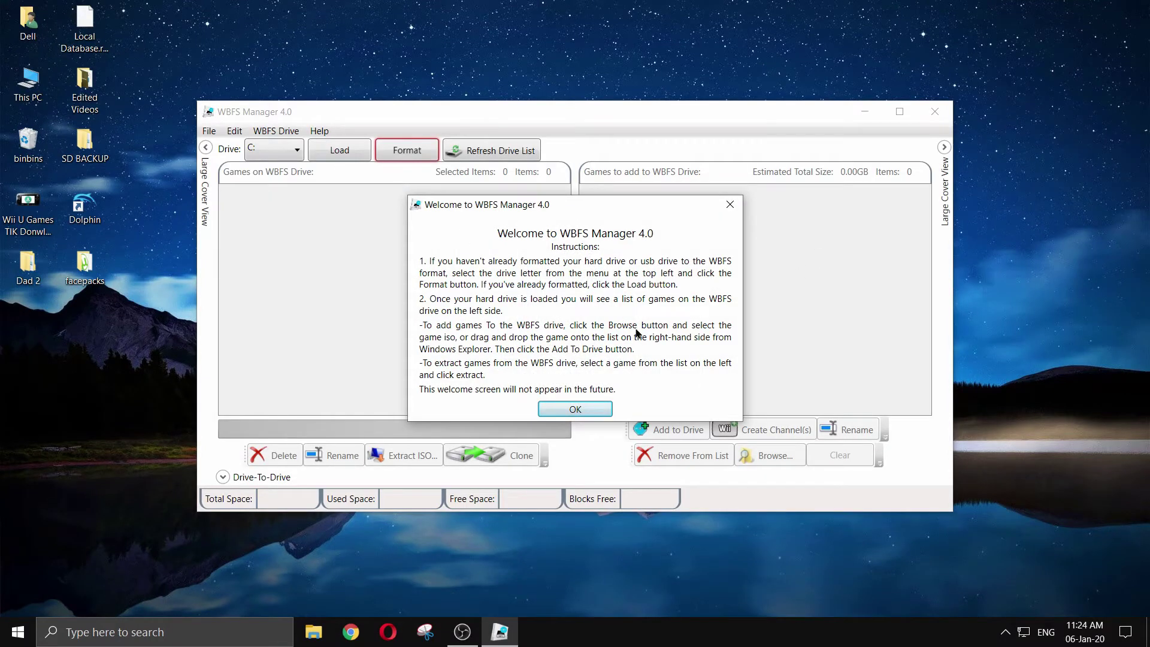
pyautogui.click(588, 411)
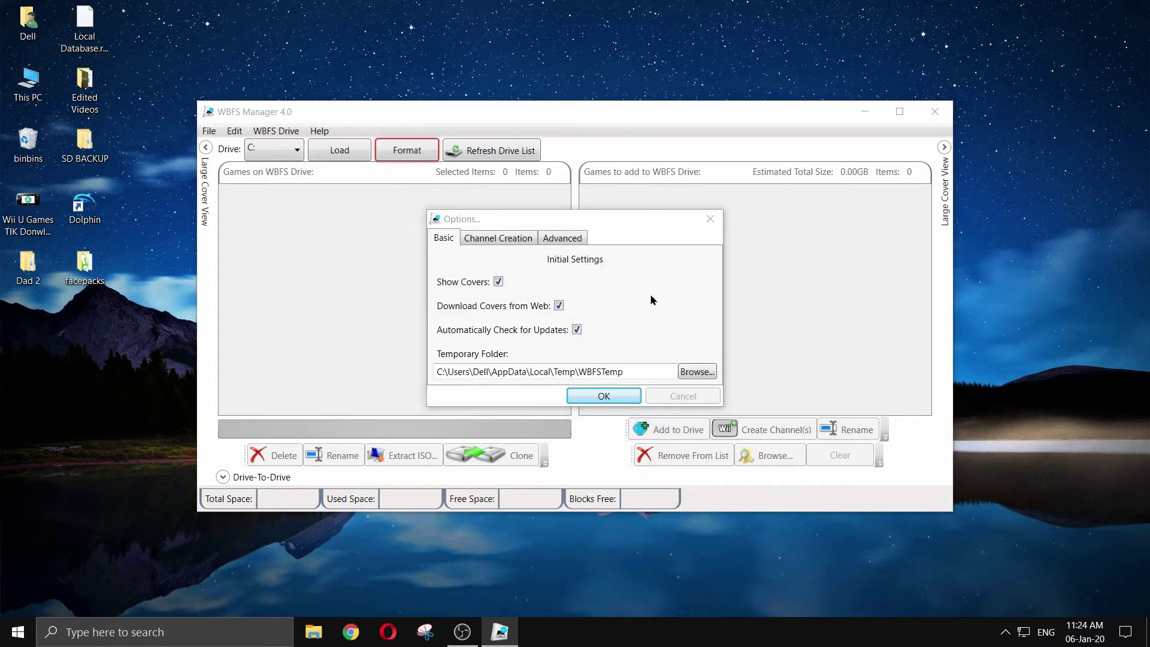
pyautogui.click(606, 398)
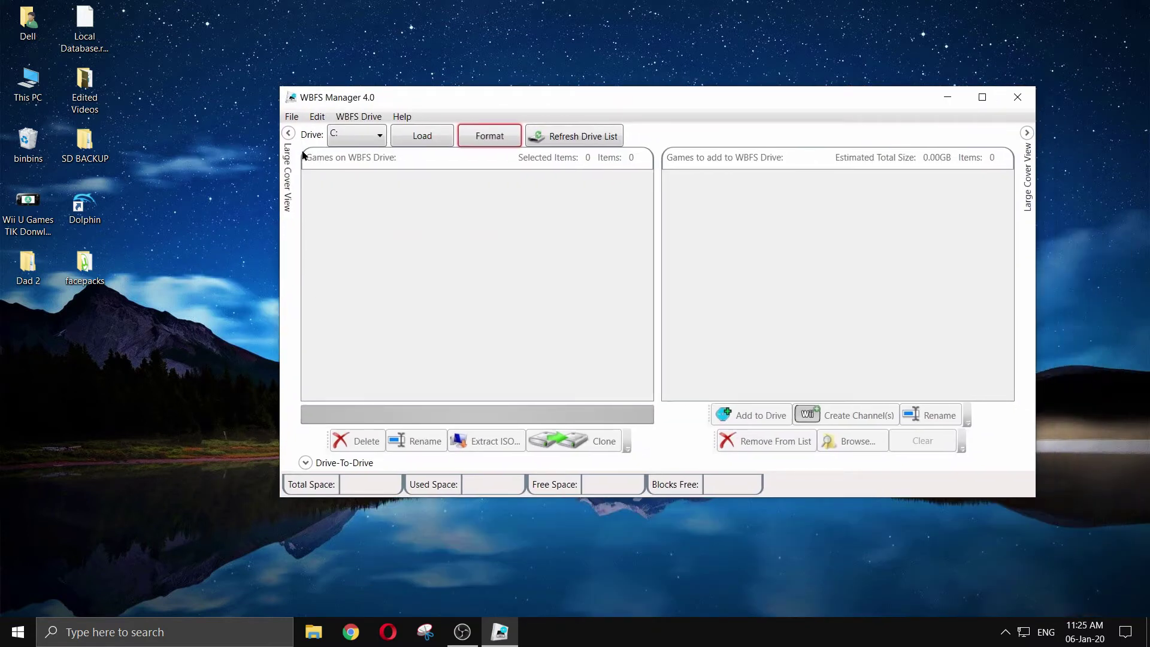
# Step: View the USB Drive (E:) contents in File Explorer, then refresh the drive list and select E:
pyautogui.click(324, 633)
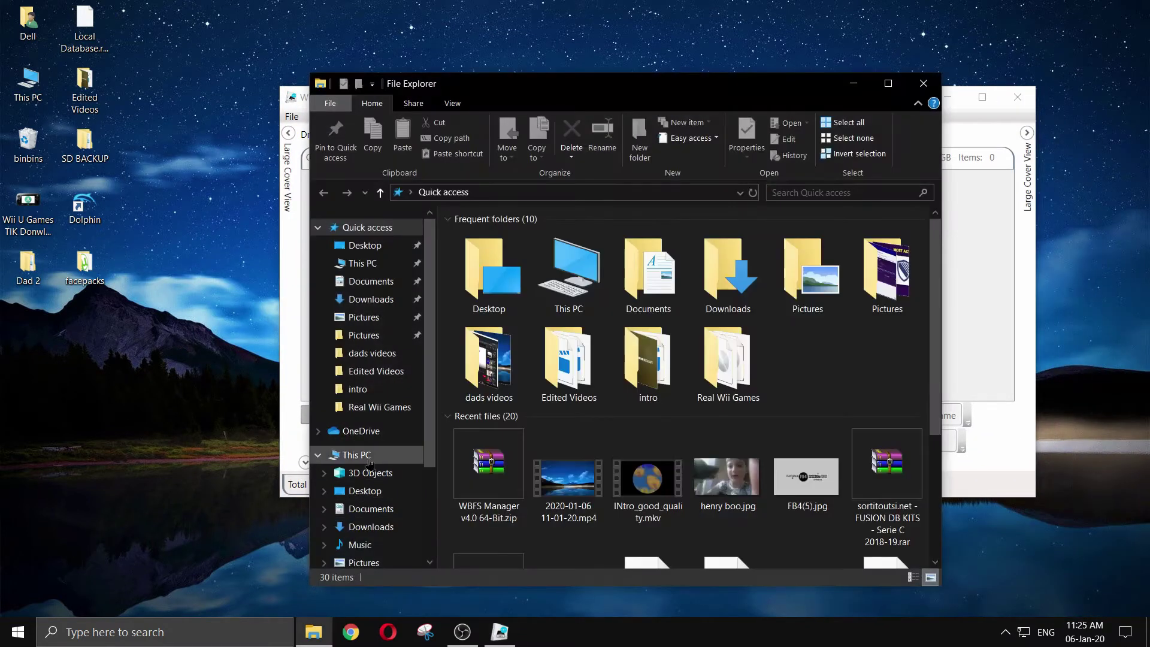
pyautogui.click(376, 496)
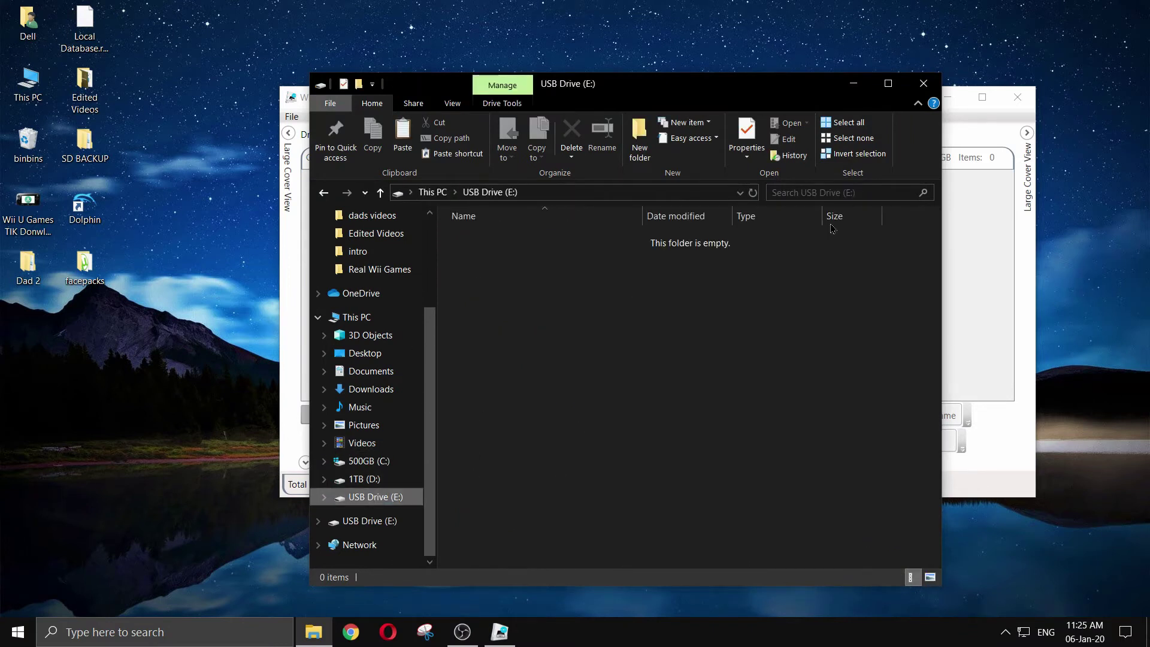
pyautogui.click(923, 83)
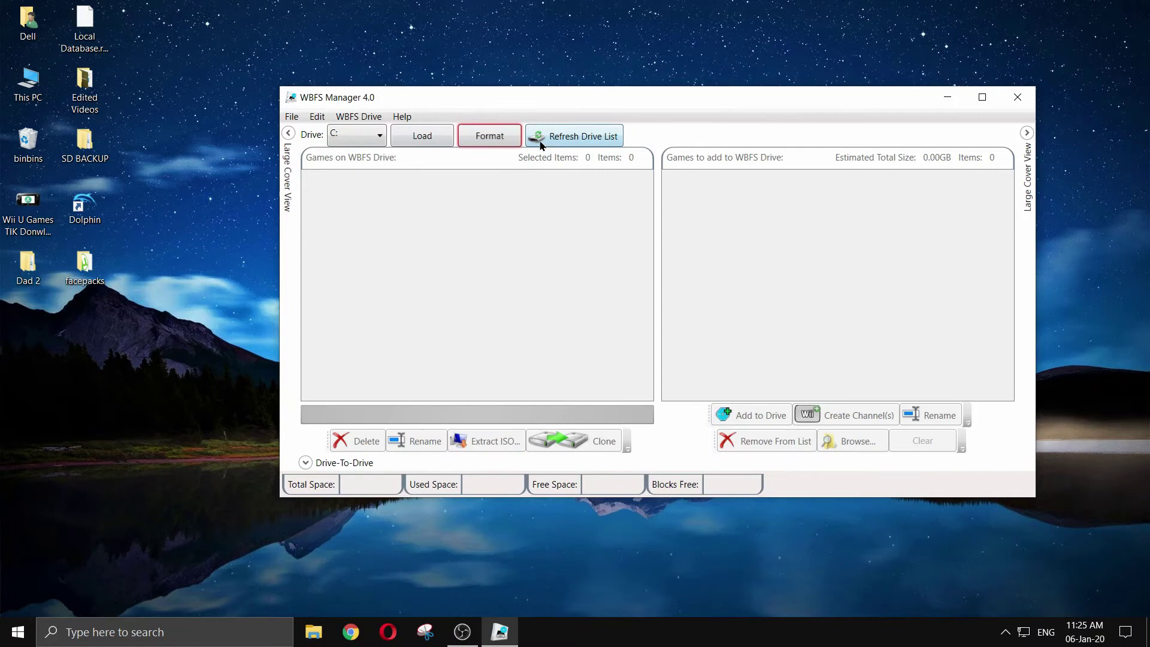
pyautogui.click(570, 139)
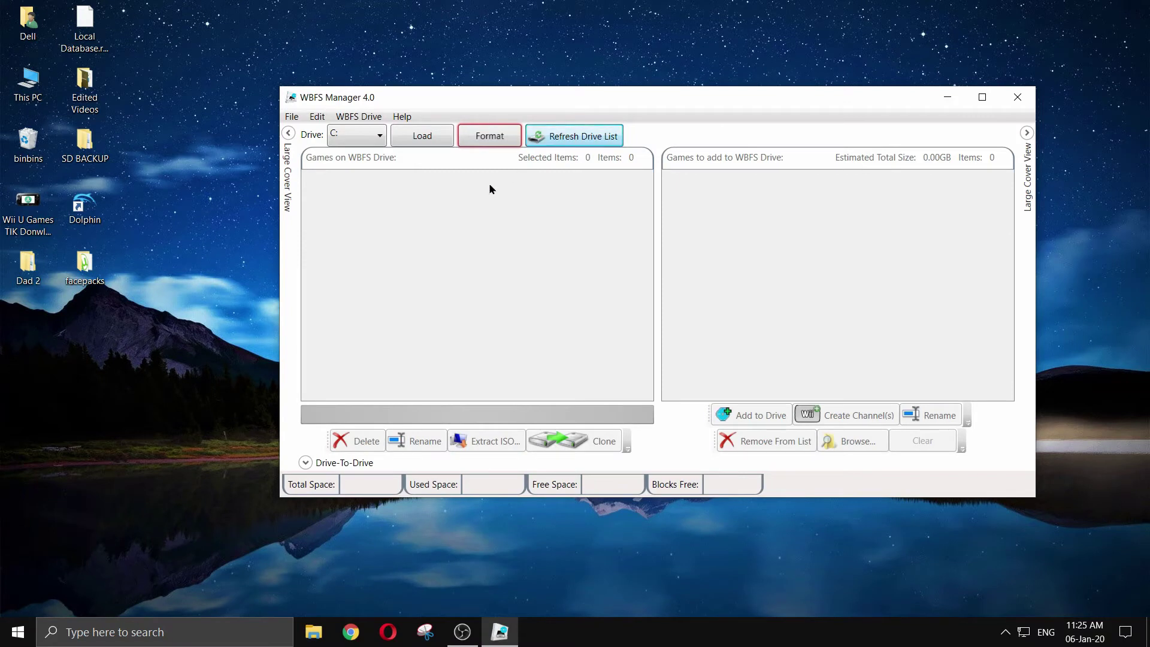
pyautogui.click(365, 133)
pyautogui.click(353, 175)
# Step: Recheck the drive letters in File Explorer, then load drive E:, which fails with a WBFS-format error
pyautogui.click(313, 632)
pyautogui.scroll(-1, 401, 492)
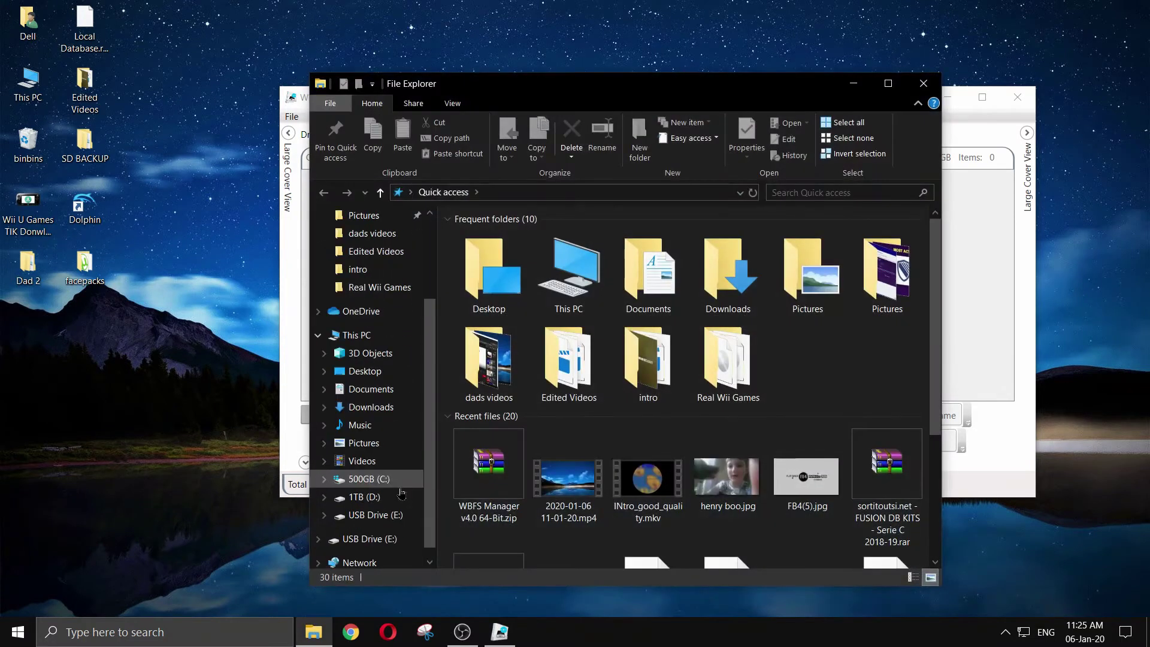
pyautogui.scroll(-1, 401, 492)
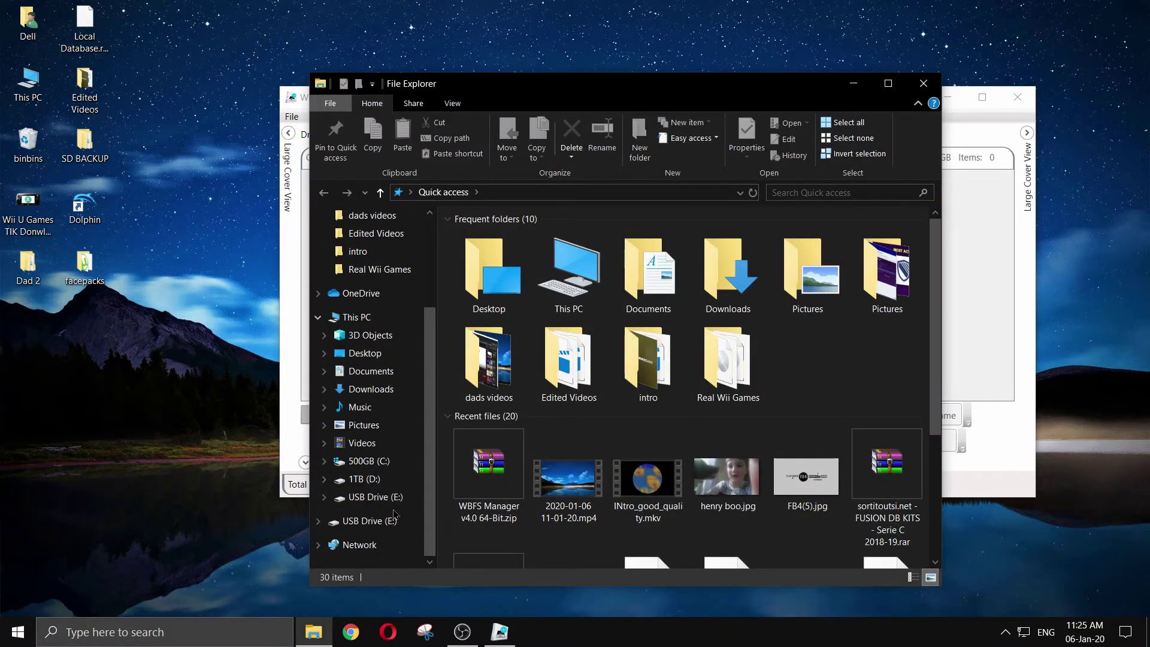
pyautogui.click(923, 83)
pyautogui.click(419, 136)
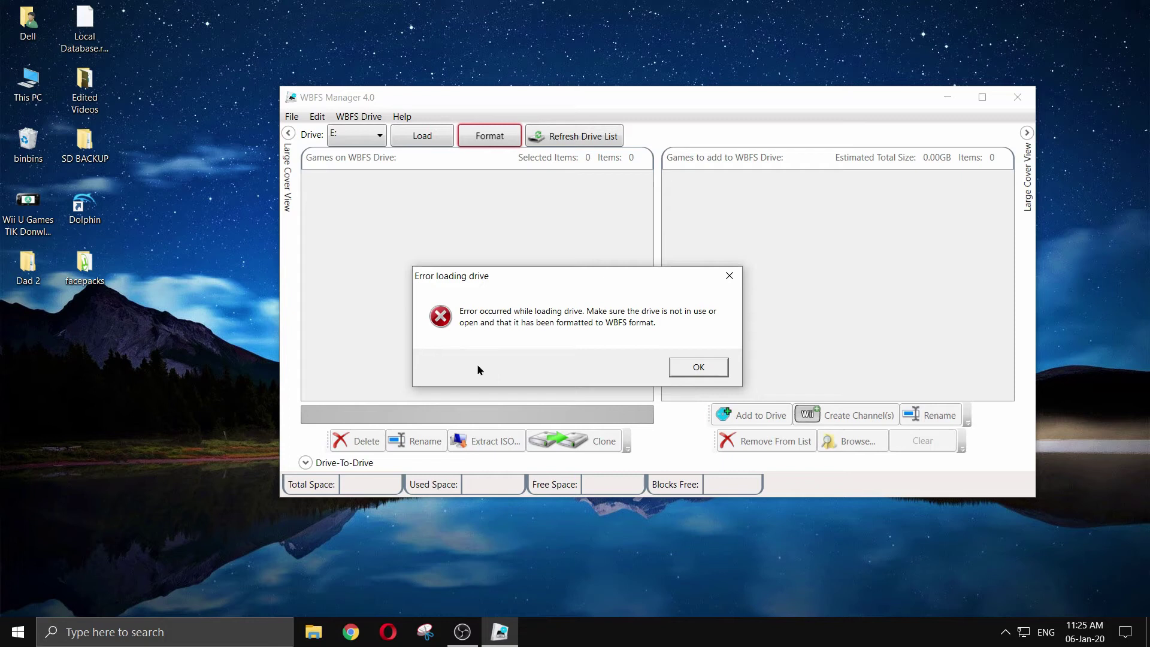
# Step: Dismiss the load error and format drive E: to WBFS, confirming the erase
pyautogui.click(699, 367)
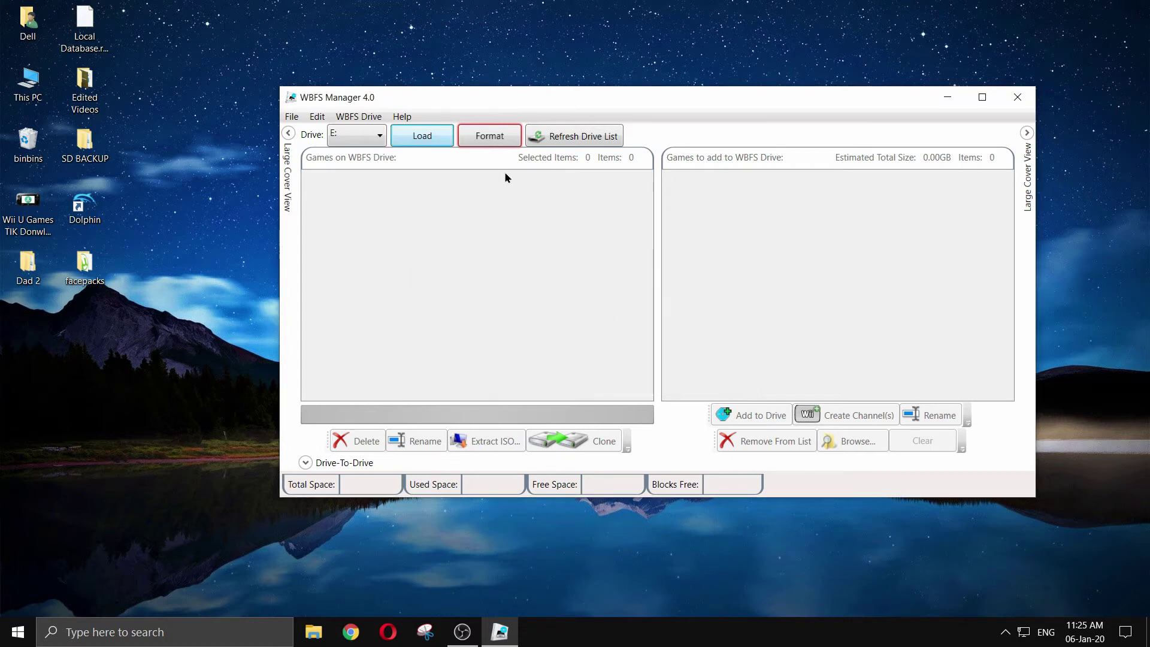
pyautogui.click(493, 142)
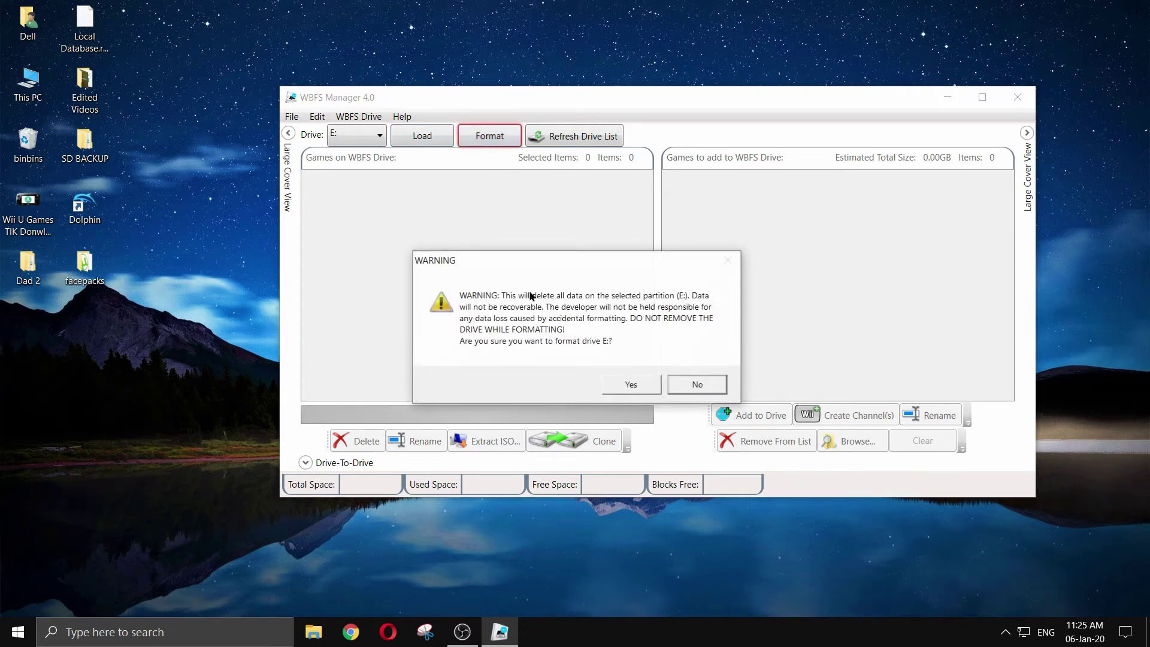
pyautogui.click(635, 384)
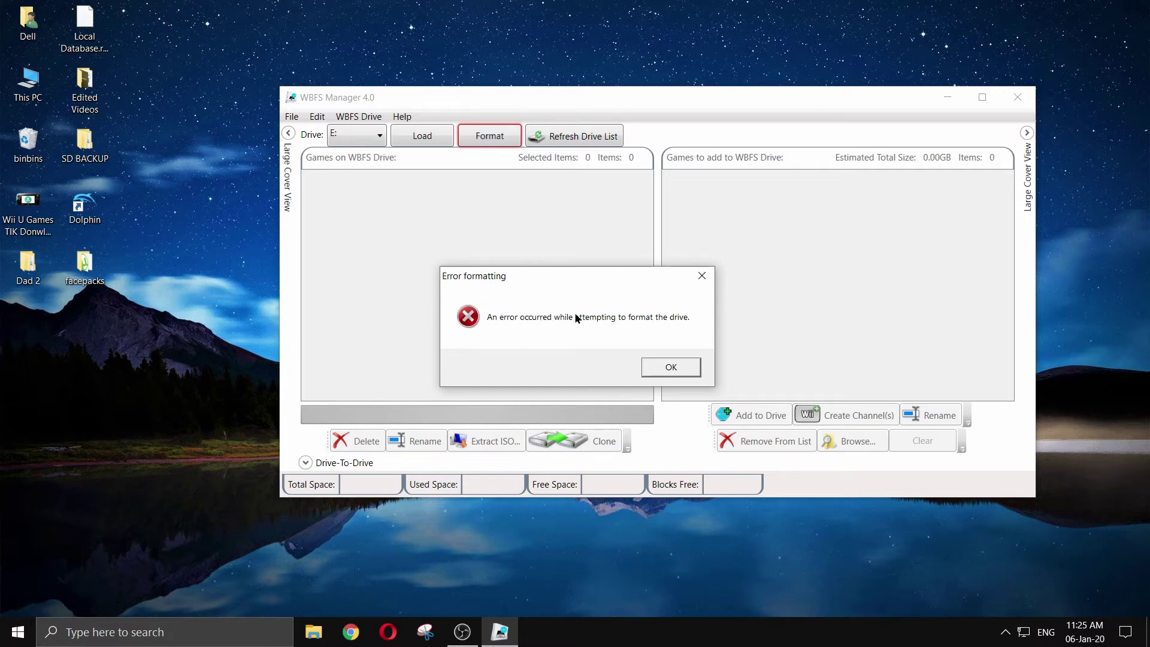
# Step: Dismiss the 'Error formatting' message and close WBFS Manager
pyautogui.moveTo(593, 274); pyautogui.dragTo(532, 249)
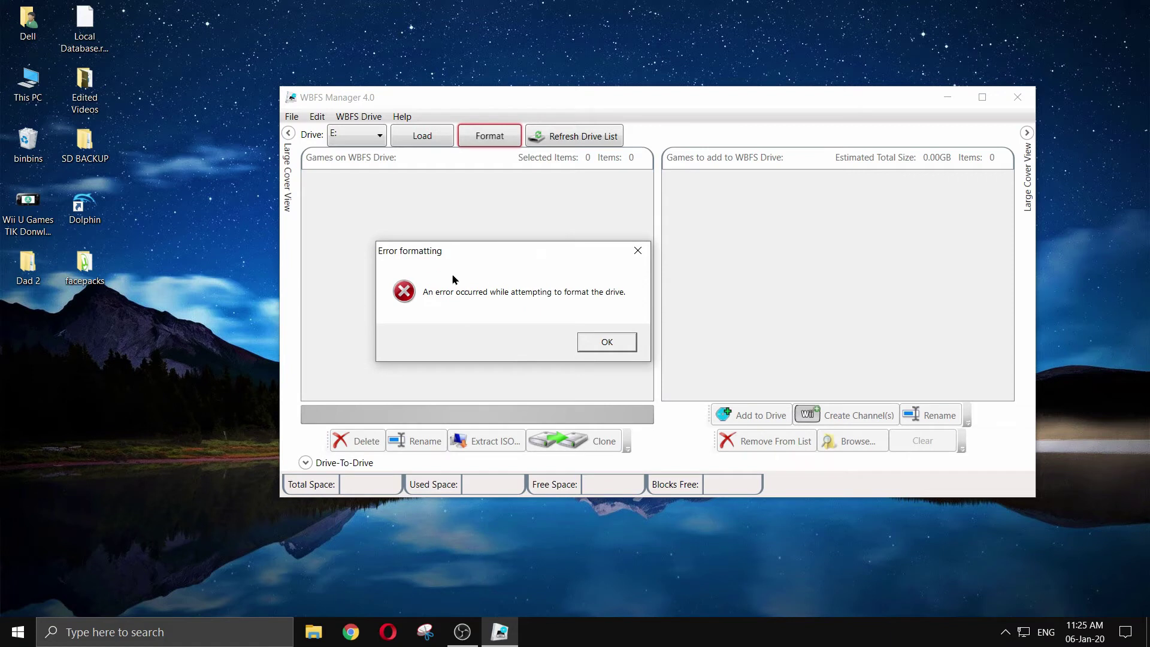
pyautogui.click(603, 341)
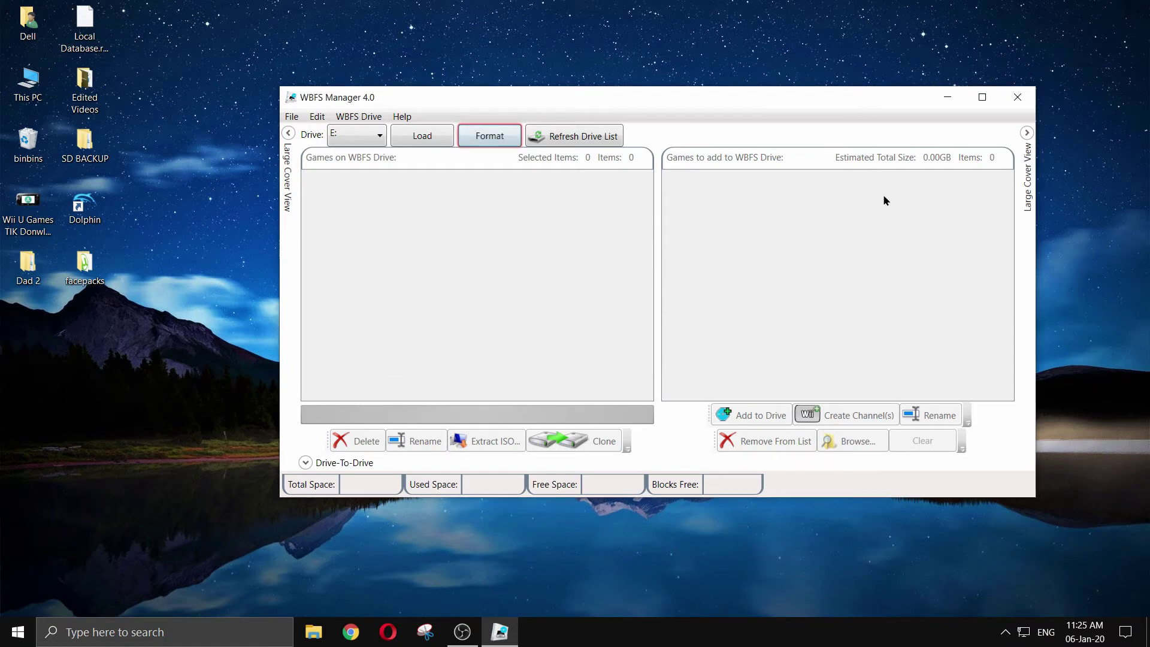
pyautogui.click(1018, 97)
# Step: Search 'disk' and open Create and format hard disk partitions (Disk Management)
pyautogui.click(518, 506)
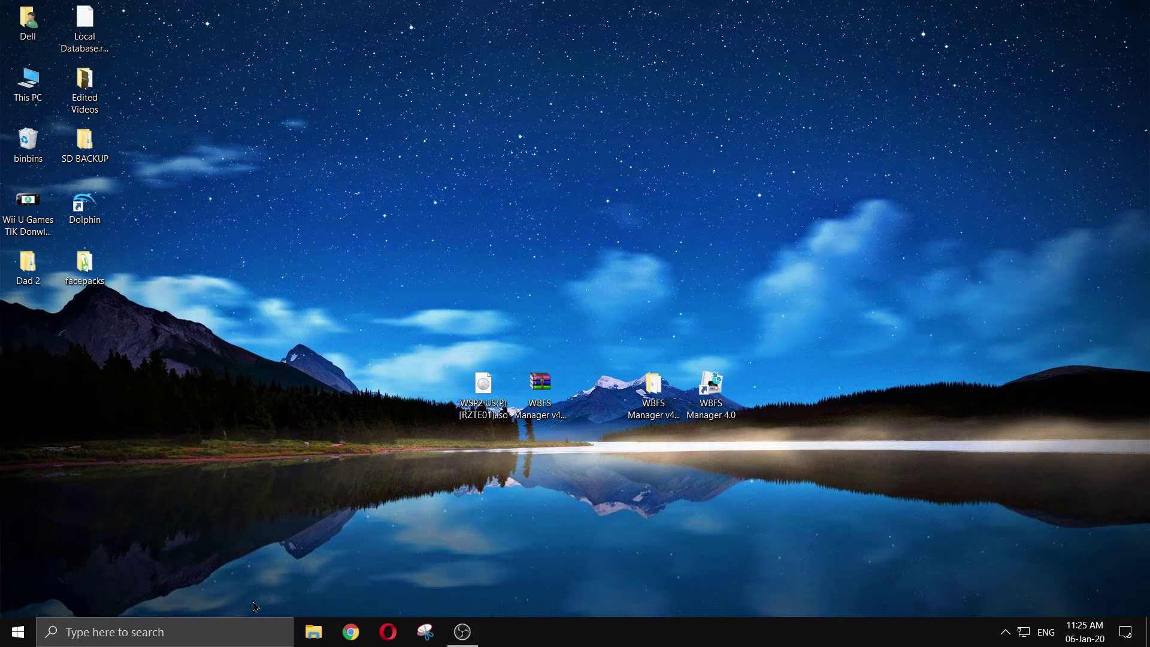
pyautogui.click(173, 632)
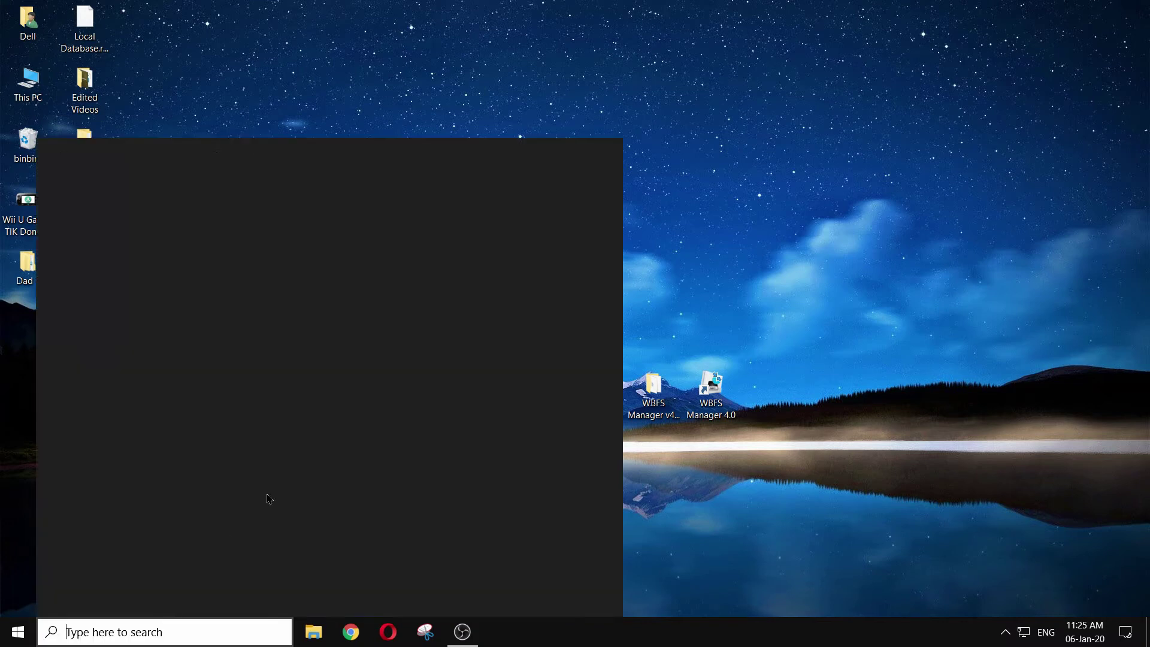
pyautogui.write('disk')
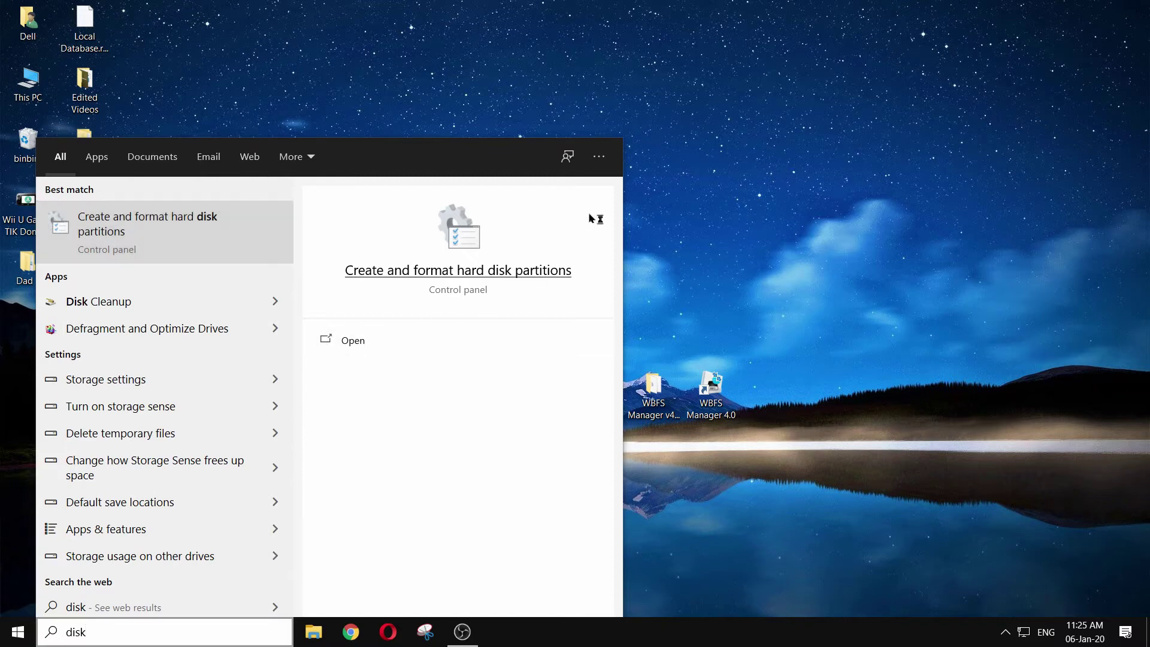
pyautogui.click(631, 198)
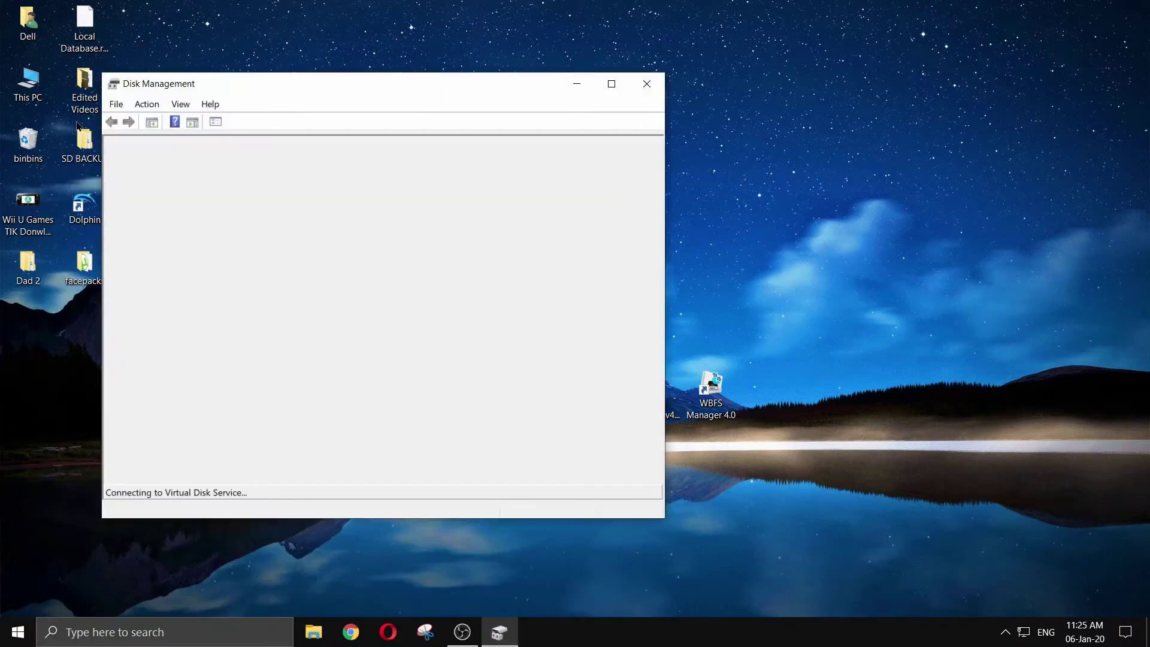
pyautogui.moveTo(190, 89); pyautogui.dragTo(290, 90)
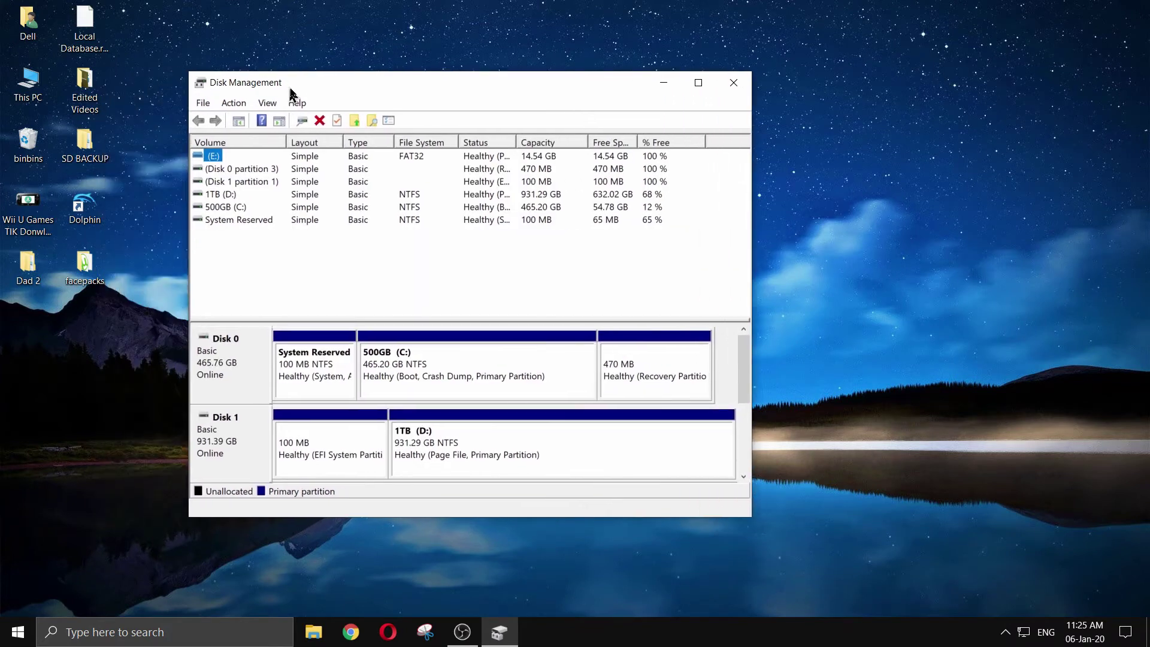
# Step: Try deleting the 14.56 GB FAT32 E: volume, which fails with 'The request is not supported'
pyautogui.scroll(-2, 749, 383)
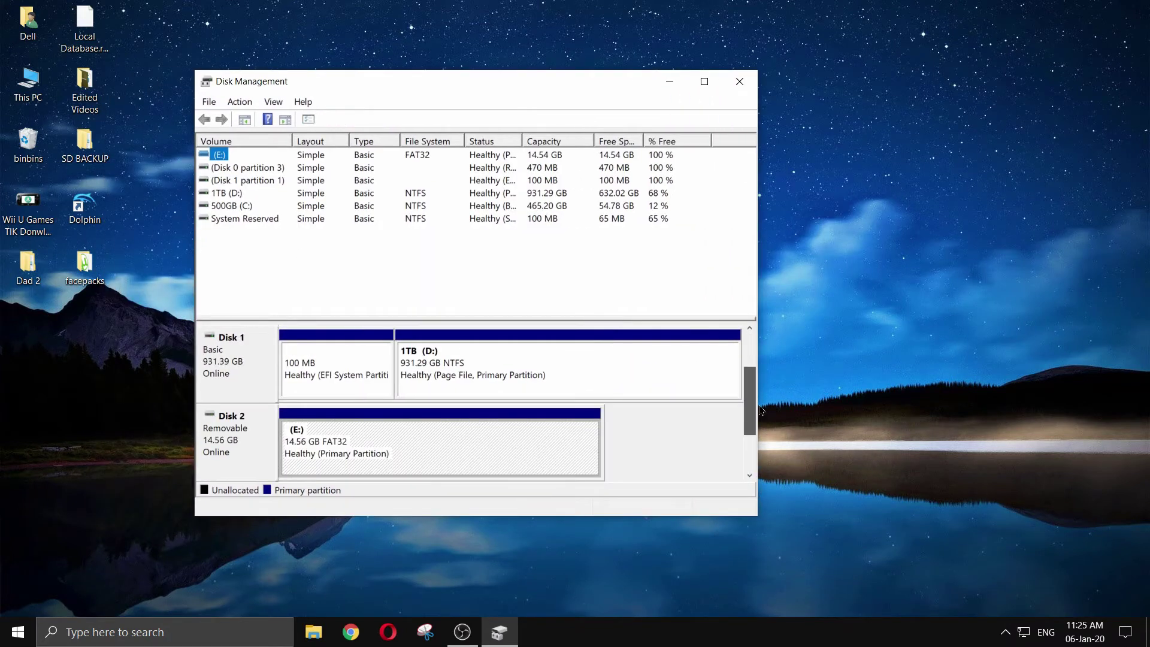
pyautogui.rightClick(403, 471)
pyautogui.click(447, 414)
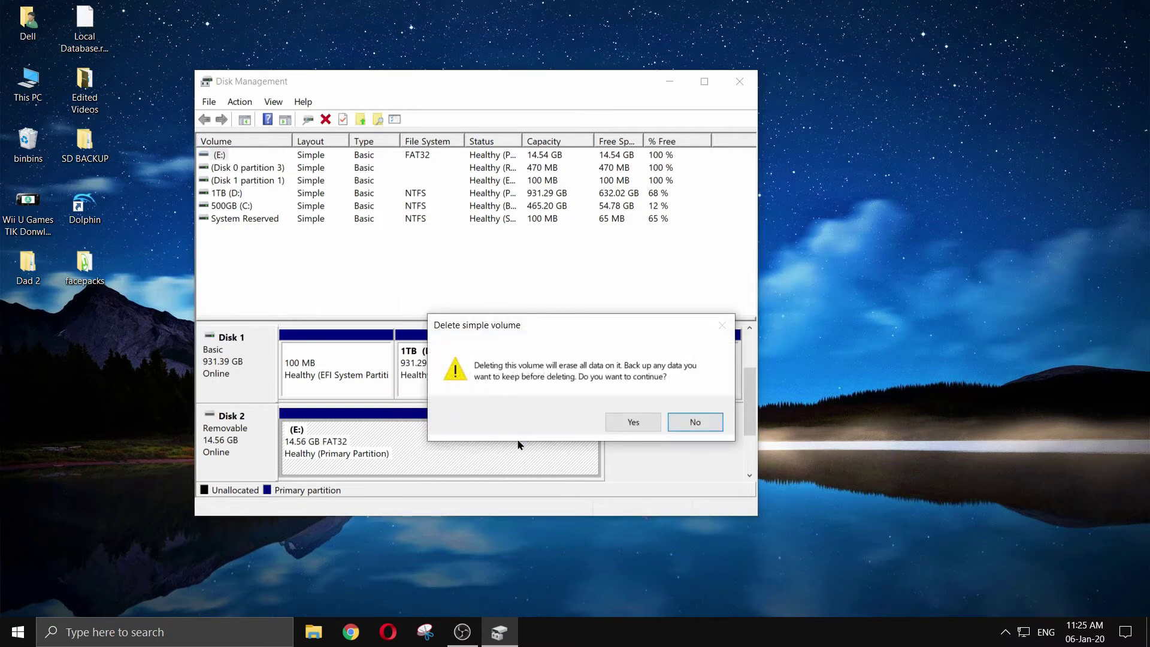
pyautogui.click(632, 423)
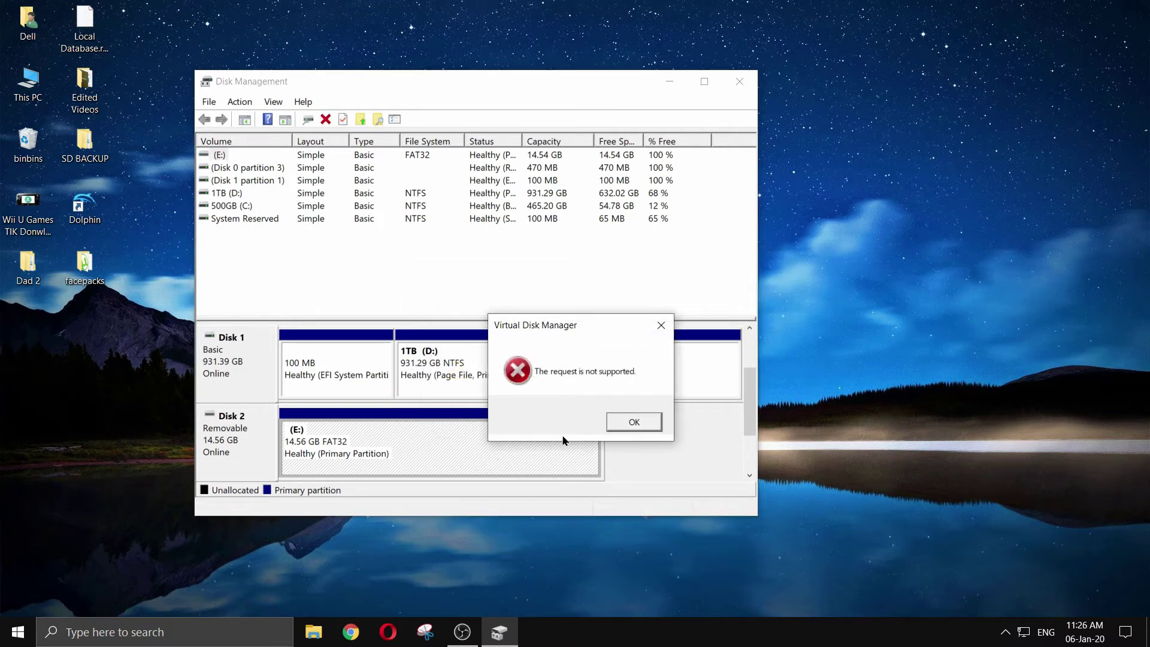
pyautogui.click(633, 422)
pyautogui.rightClick(426, 455)
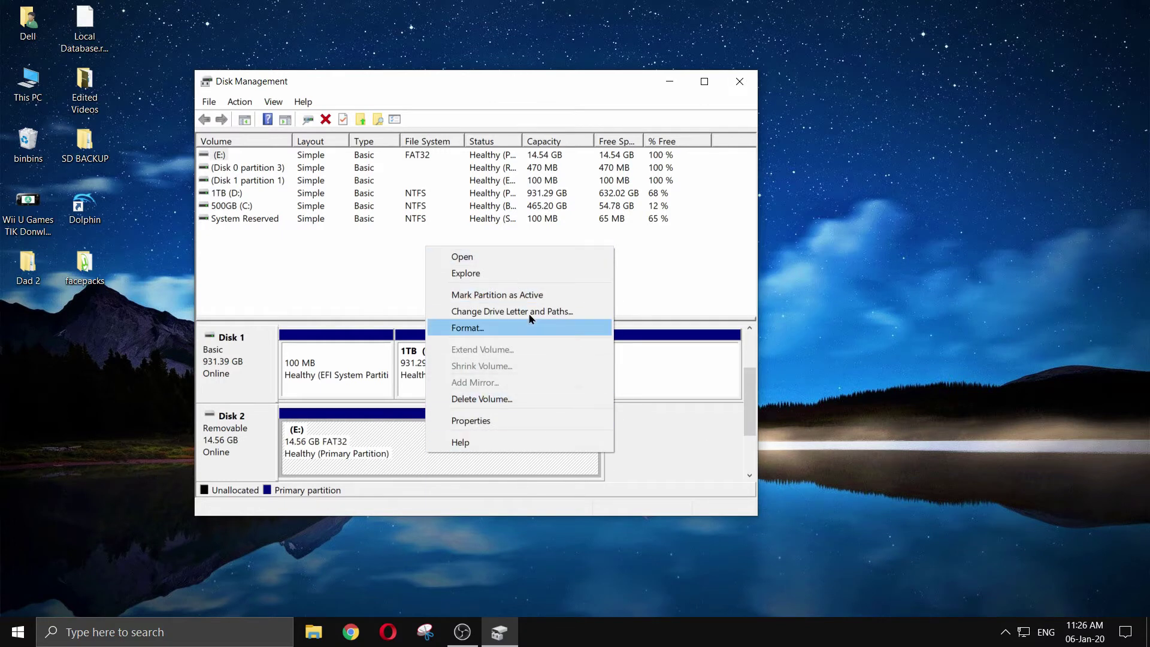
pyautogui.click(667, 452)
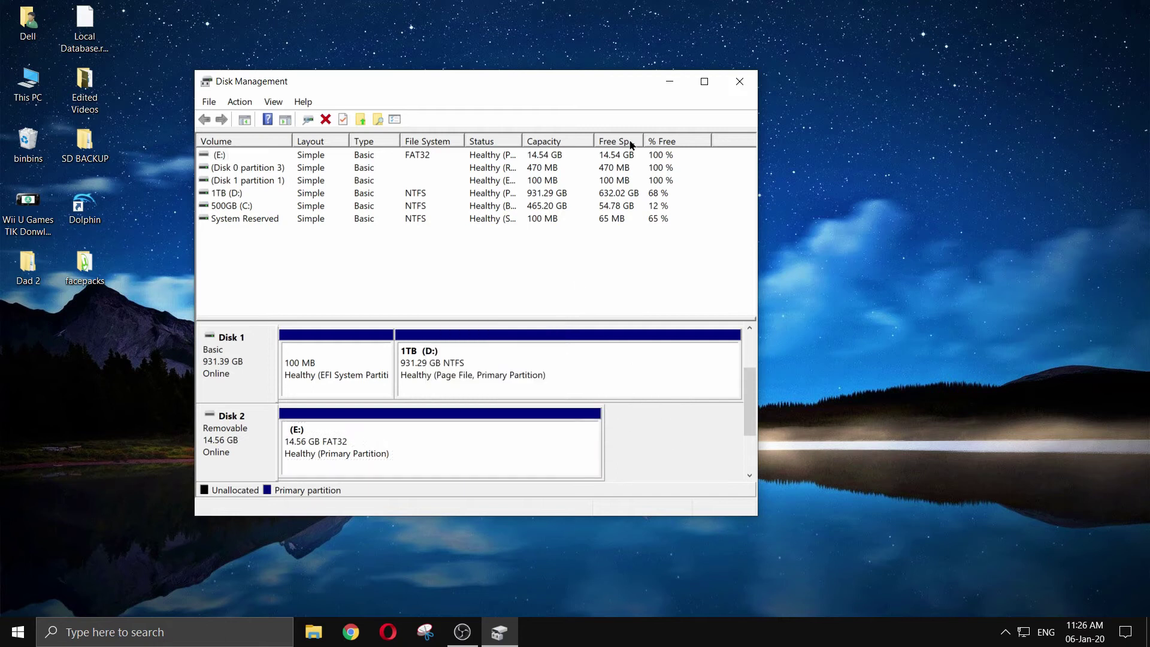
# Step: Close Disk Management, select drive E: in WBFS Manager, and format it to WBFS successfully
pyautogui.click(740, 81)
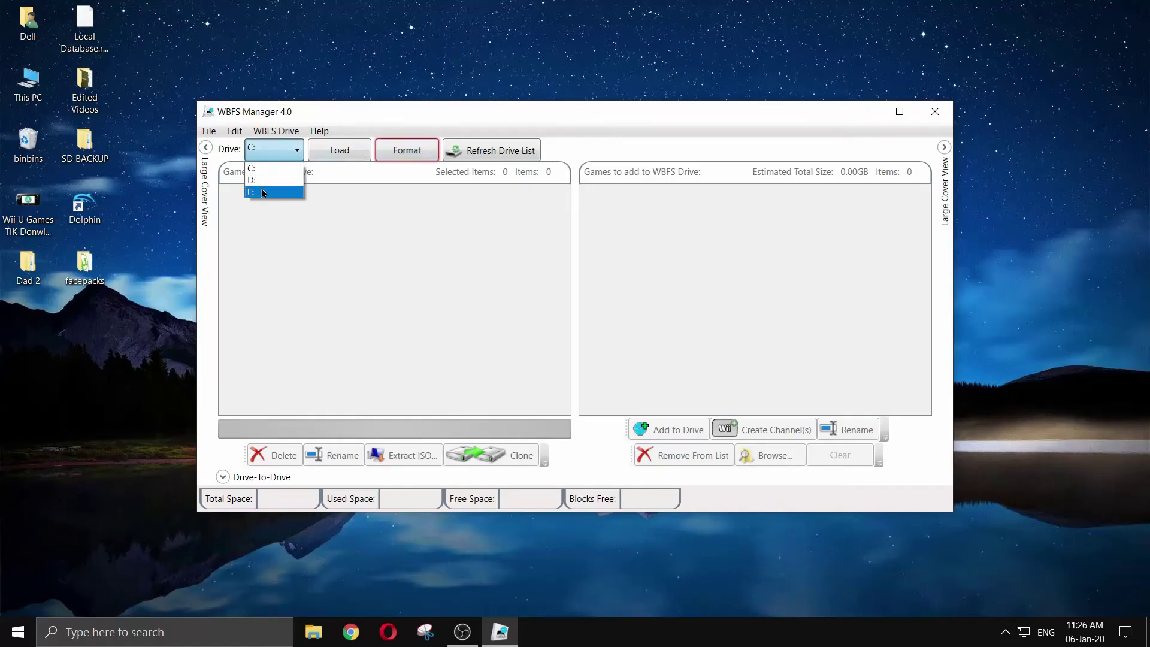
pyautogui.click(290, 184)
pyautogui.click(276, 130)
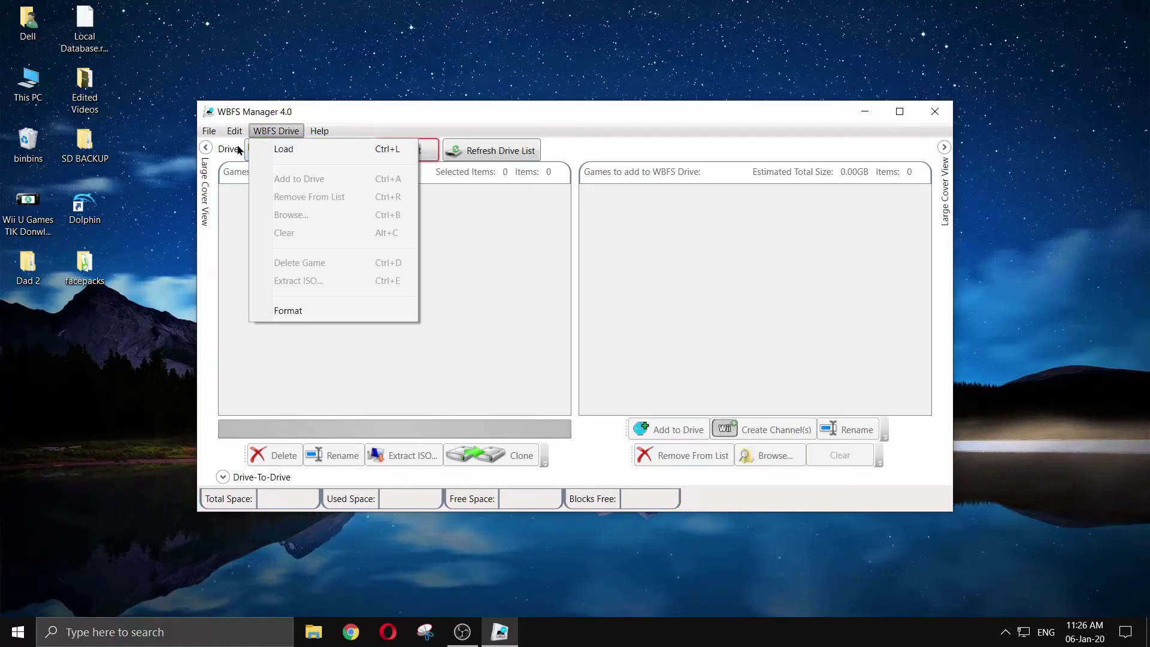
pyautogui.click(252, 150)
pyautogui.click(261, 192)
pyautogui.click(407, 150)
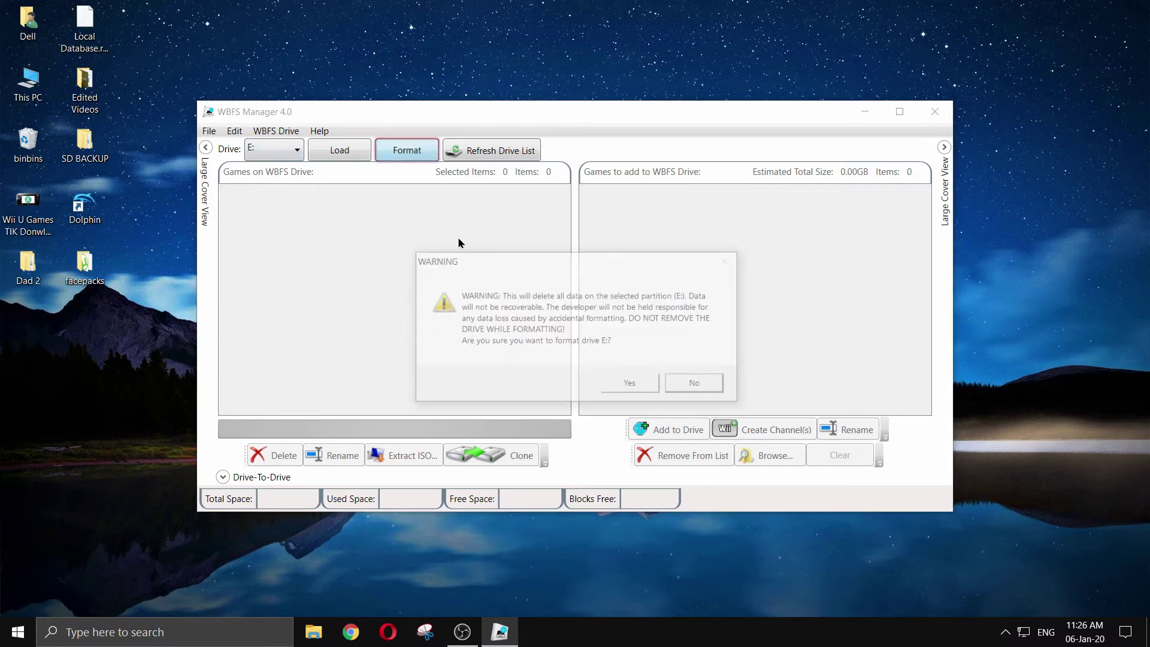
pyautogui.click(632, 385)
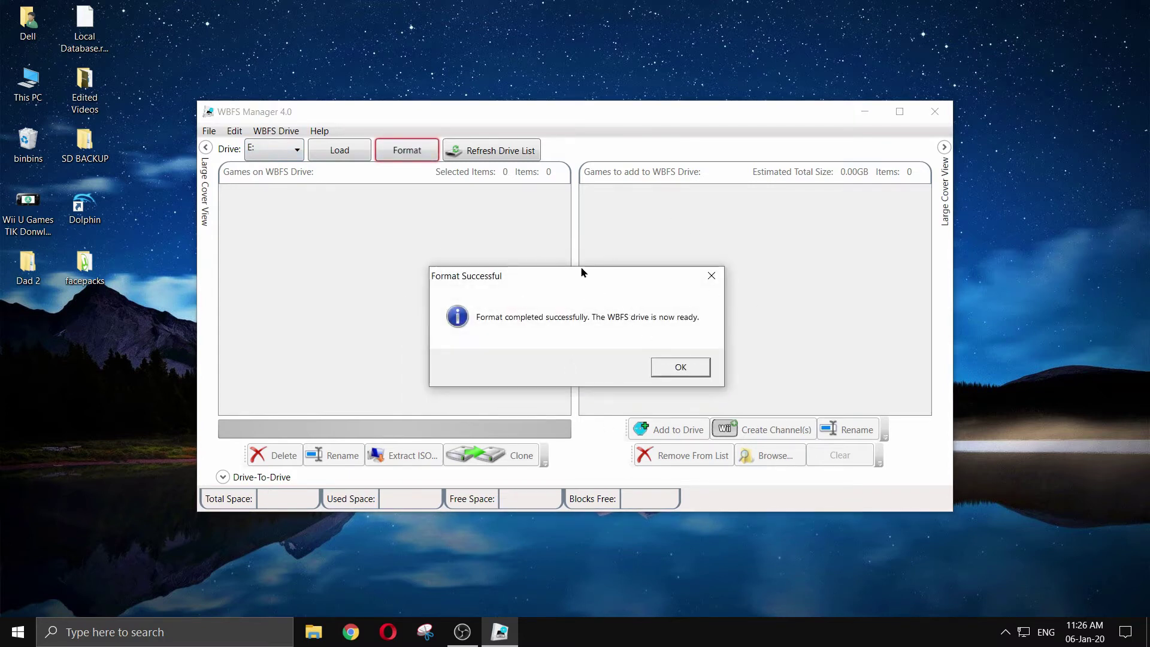
pyautogui.click(673, 374)
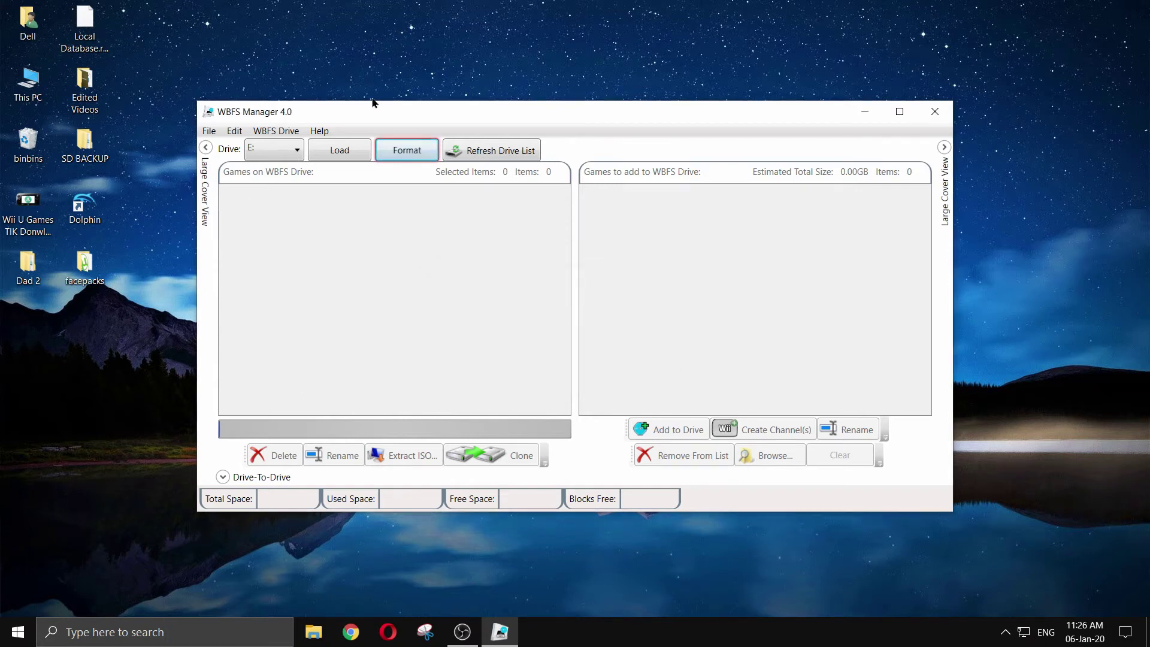
# Step: Minimize WBFS Manager and delete the WBFS Manager zip file from the desktop
pyautogui.moveTo(361, 112); pyautogui.dragTo(177, 341)
pyautogui.click(680, 340)
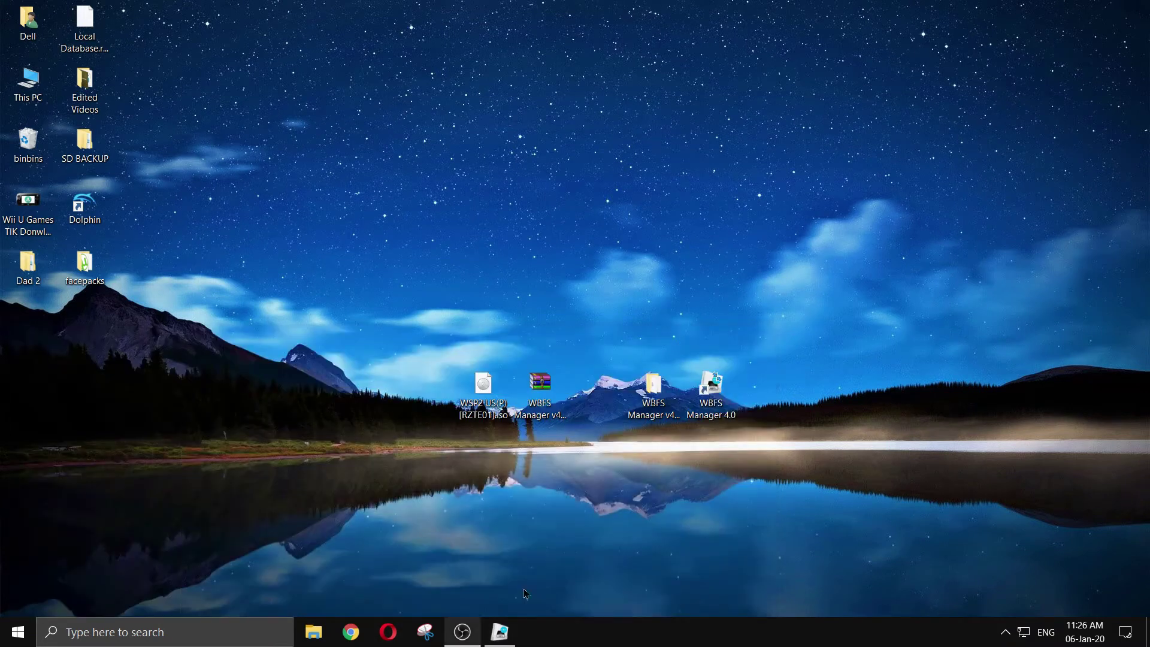
pyautogui.rightClick(543, 405)
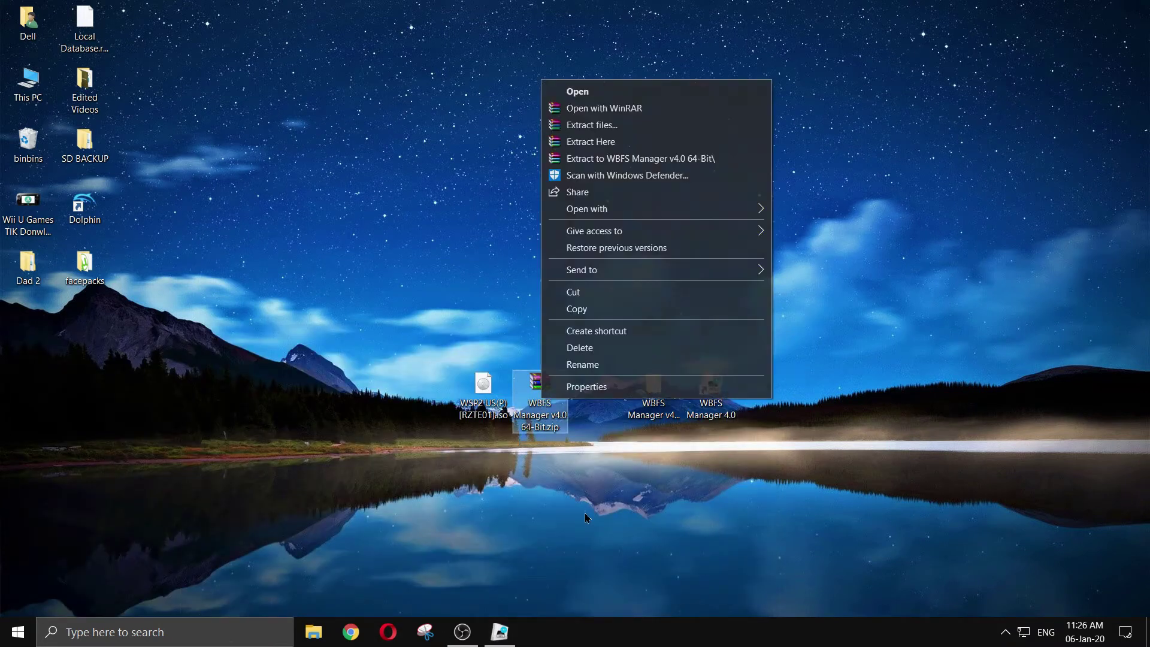
pyautogui.click(590, 351)
pyautogui.click(629, 369)
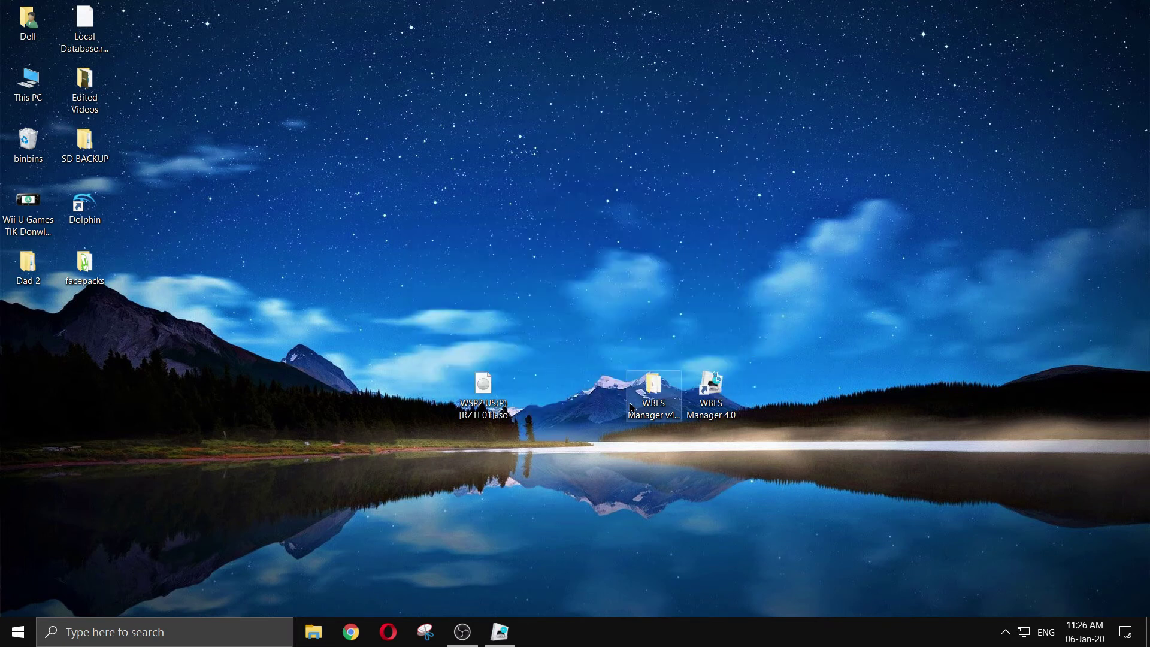
# Step: Move the WBFS Manager 4.0 shortcut to the left column and the 64-Bit folder to the top right
pyautogui.doubleClick(654, 395)
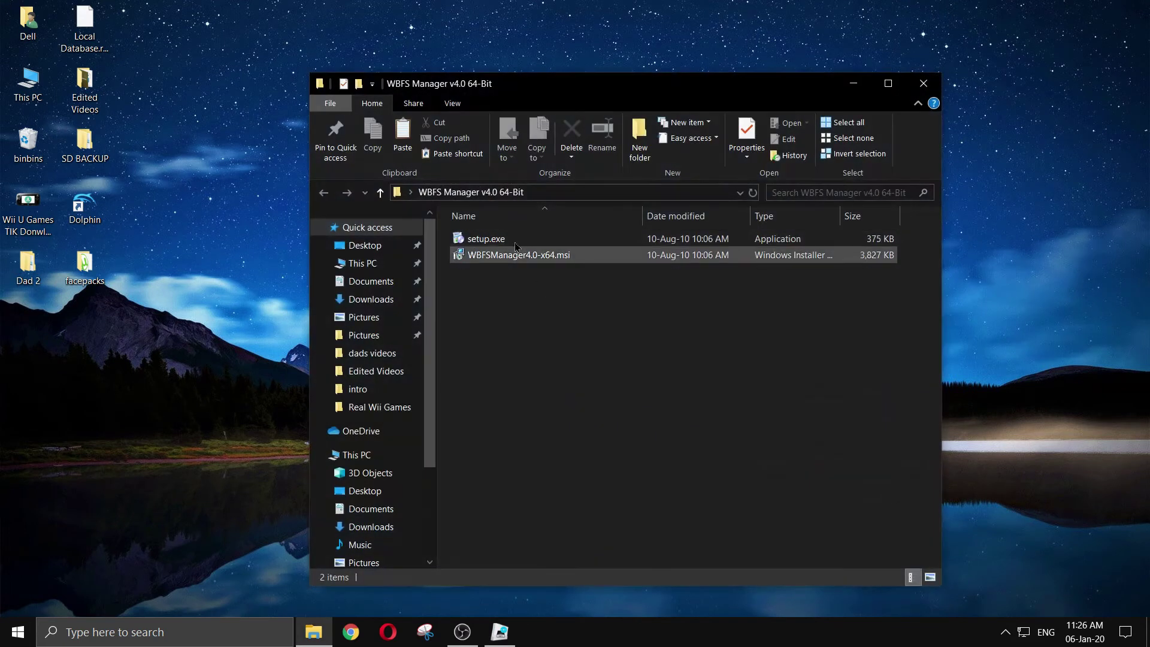
pyautogui.click(923, 83)
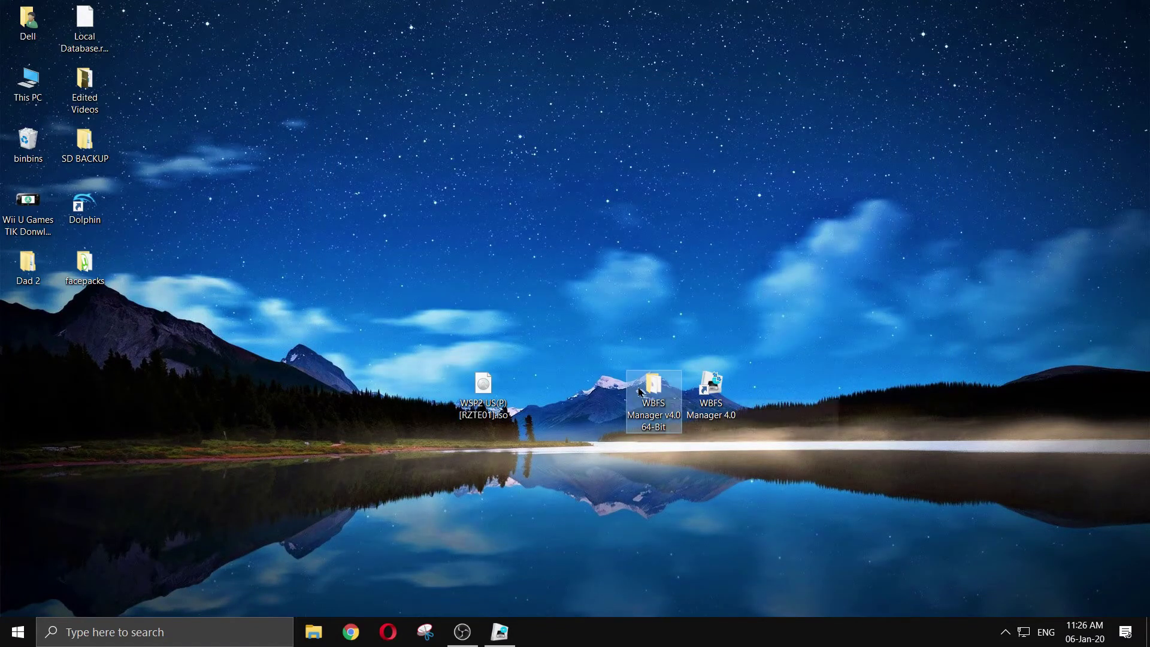
pyautogui.moveTo(710, 389); pyautogui.dragTo(33, 334)
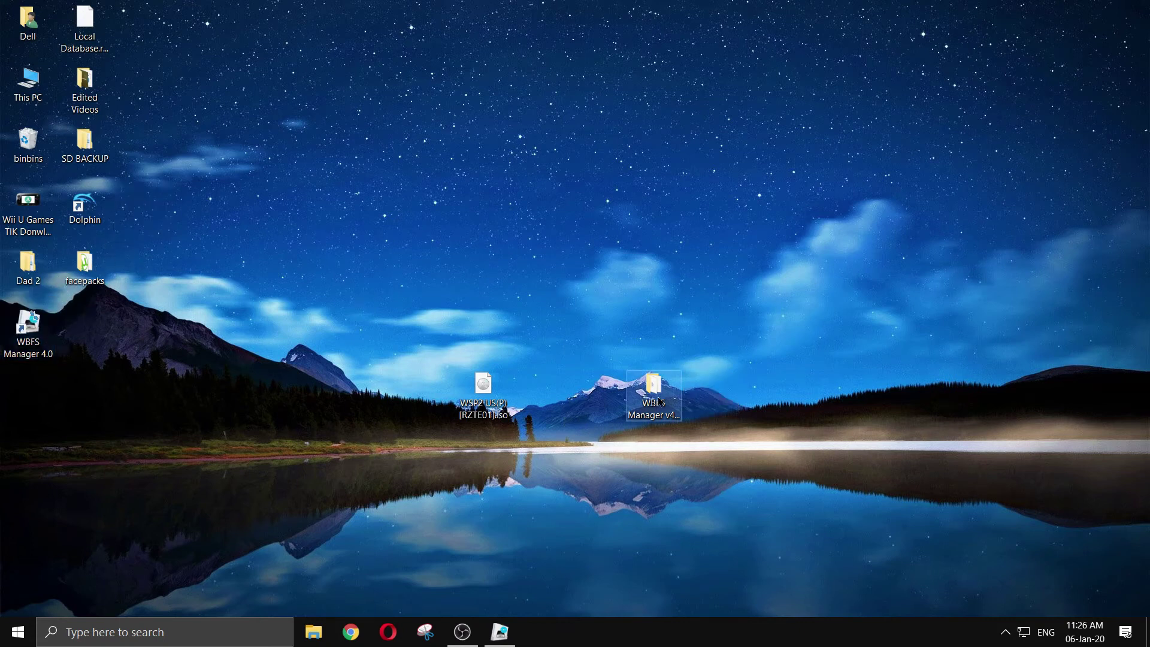
pyautogui.moveTo(664, 390); pyautogui.dragTo(1079, 81)
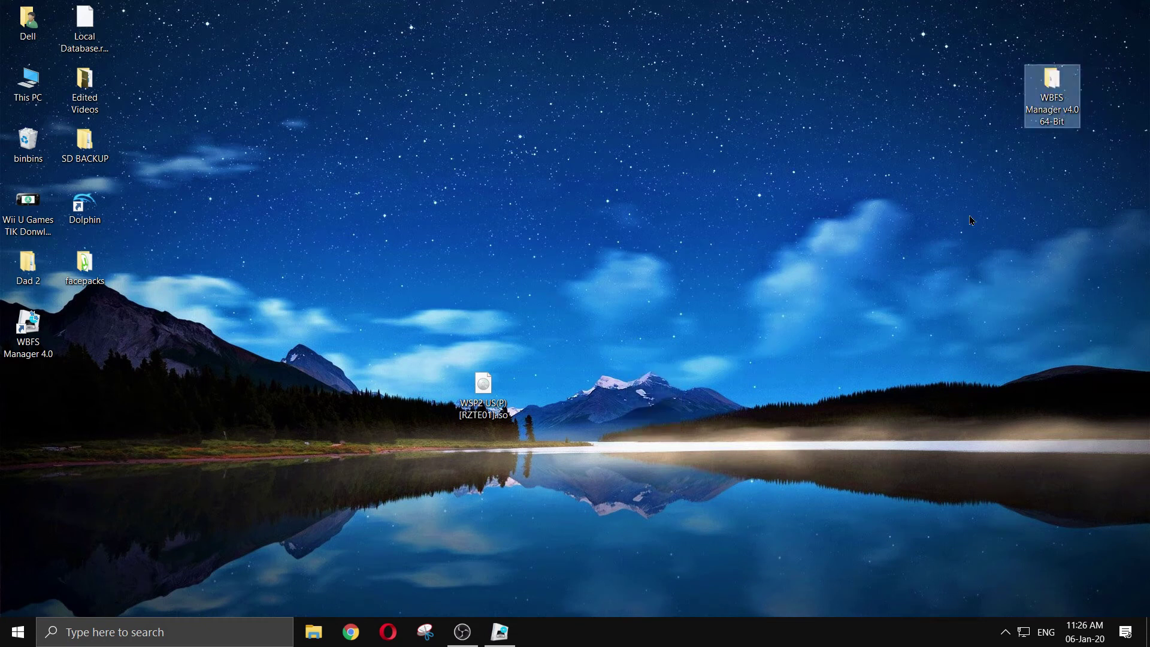
pyautogui.click(964, 292)
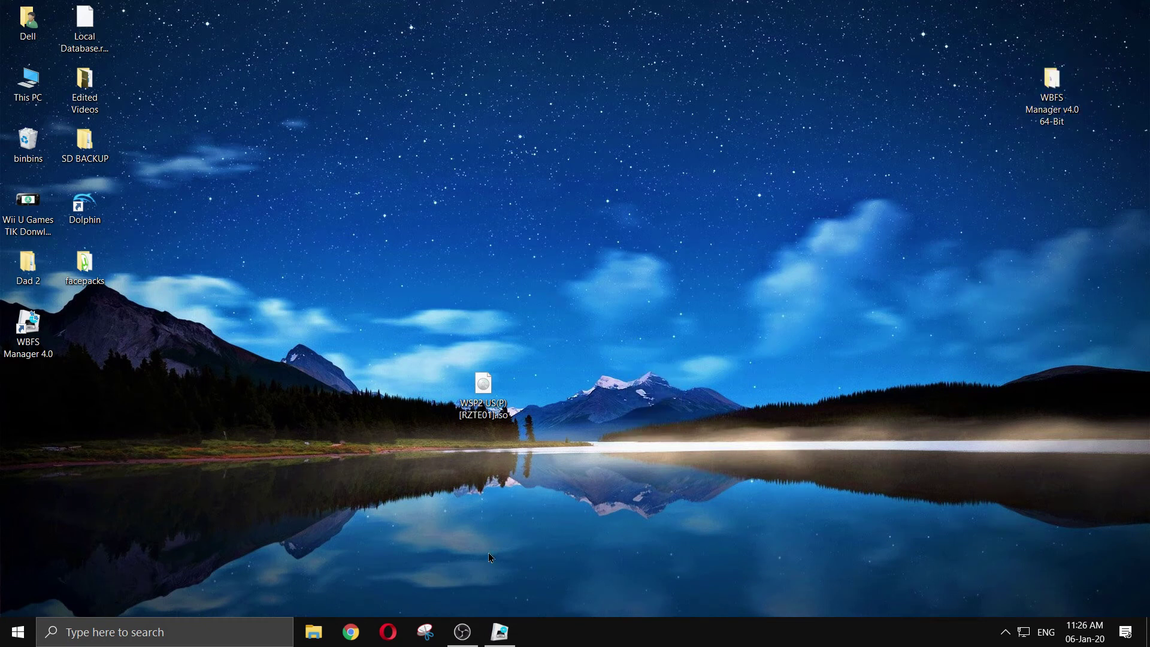
# Step: Restore WBFS Manager and load drive E:, which shows 14.55 GB total and 14.50 GB free
pyautogui.click(500, 623)
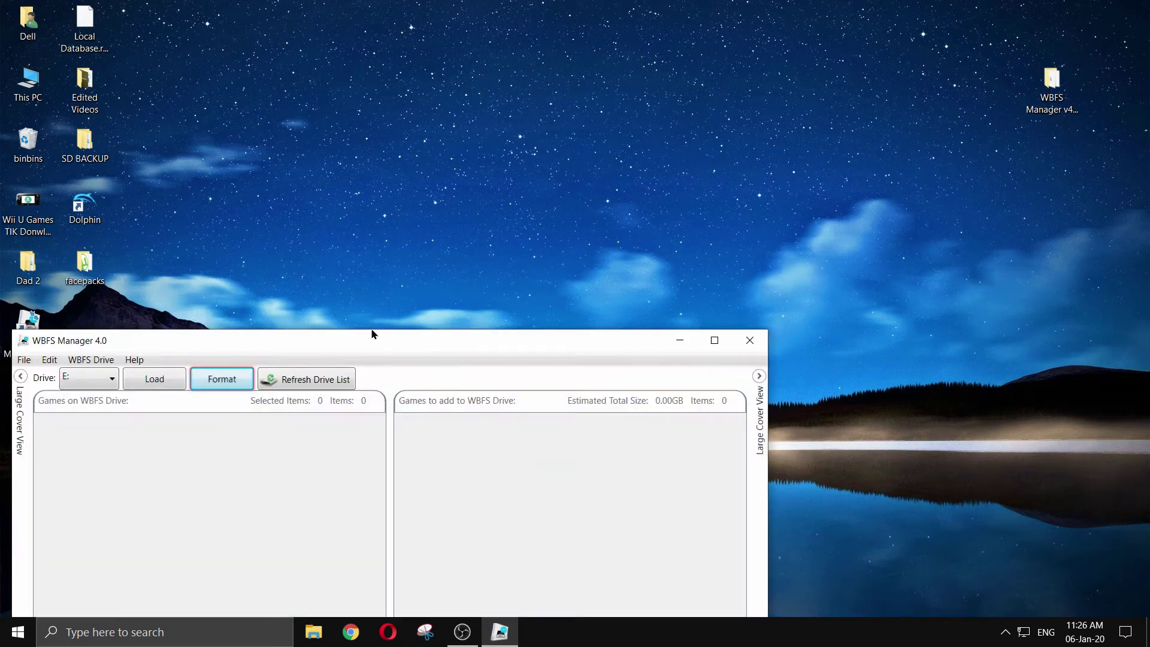
pyautogui.moveTo(372, 332); pyautogui.dragTo(616, 129)
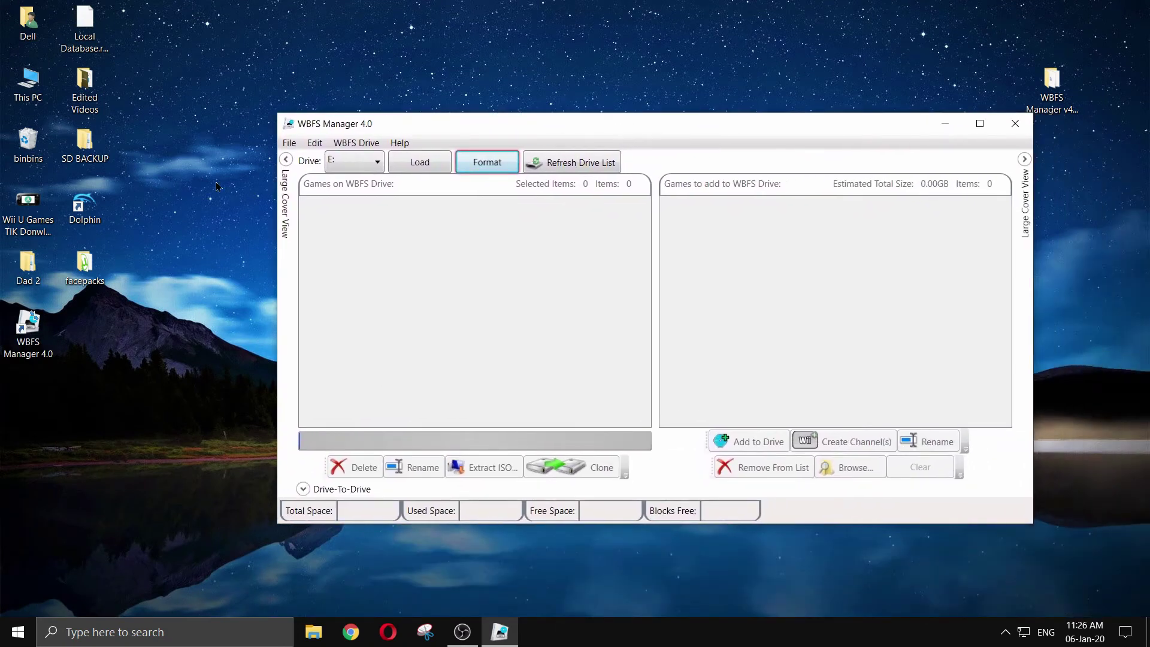
pyautogui.click(353, 161)
pyautogui.click(349, 203)
pyautogui.click(423, 162)
pyautogui.moveTo(446, 133); pyautogui.dragTo(375, 138)
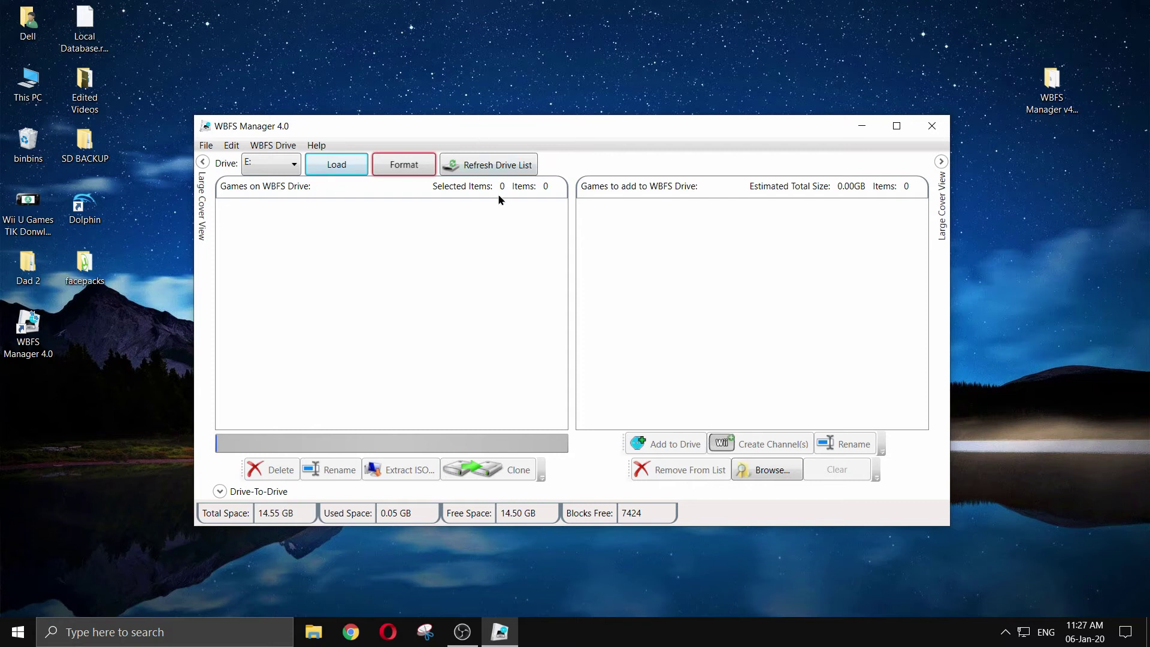
# Step: Browse to the Desktop and queue WSP2 US(P) [RZTE01].iso as the game to add
pyautogui.click(764, 479)
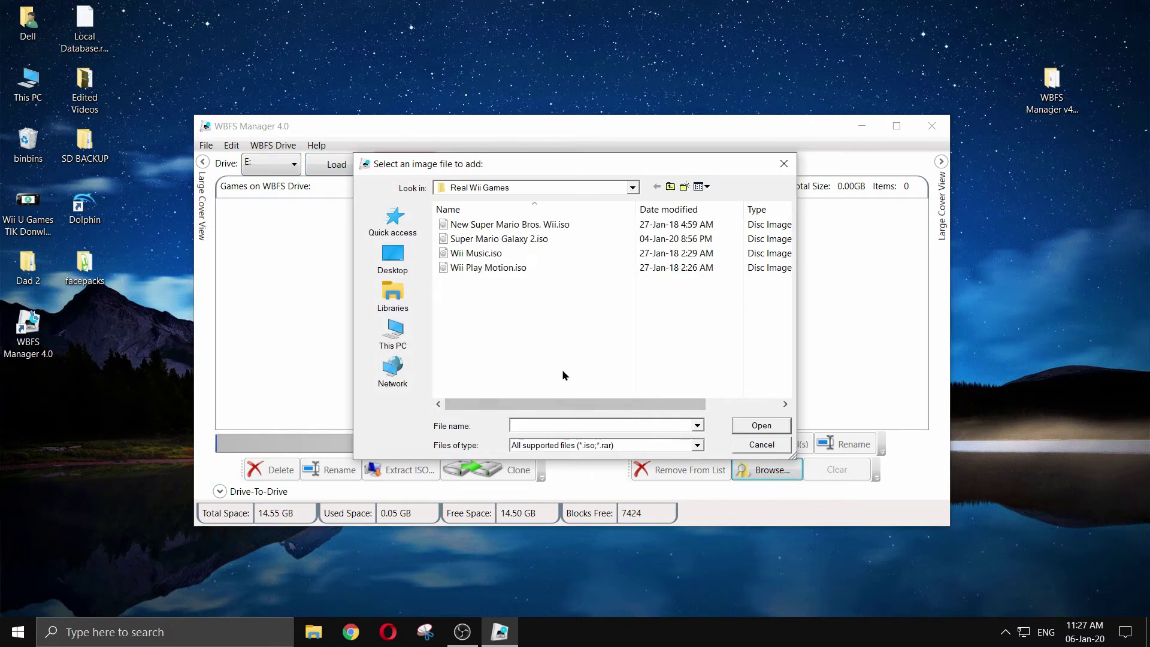
pyautogui.click(392, 258)
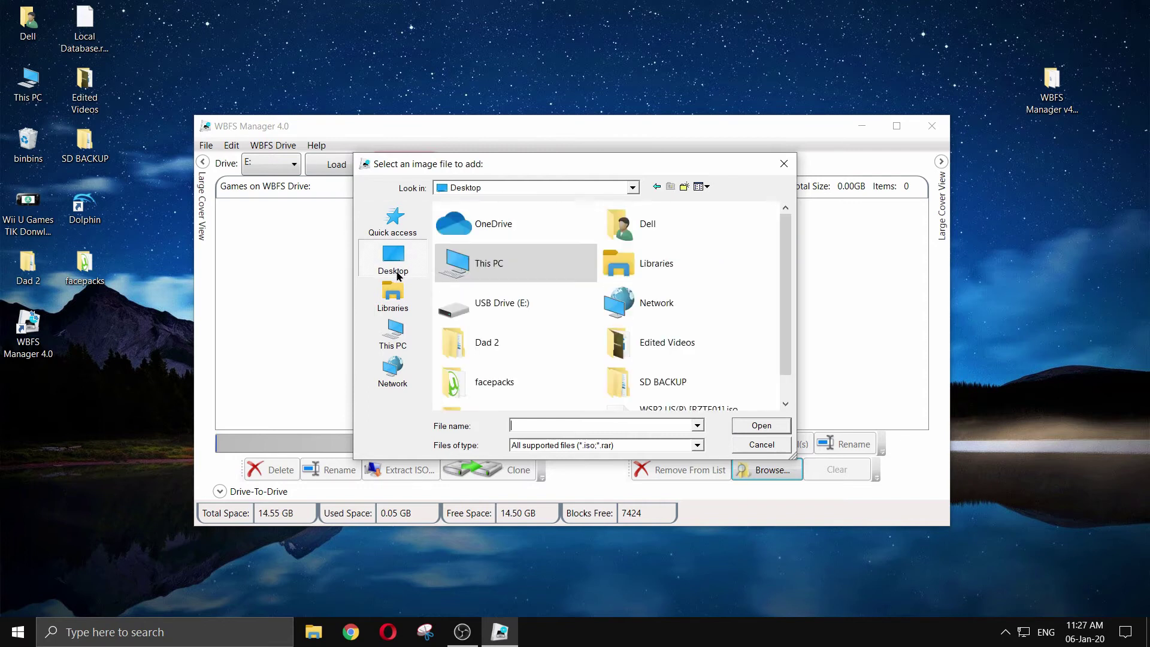
pyautogui.scroll(-1, 515, 273)
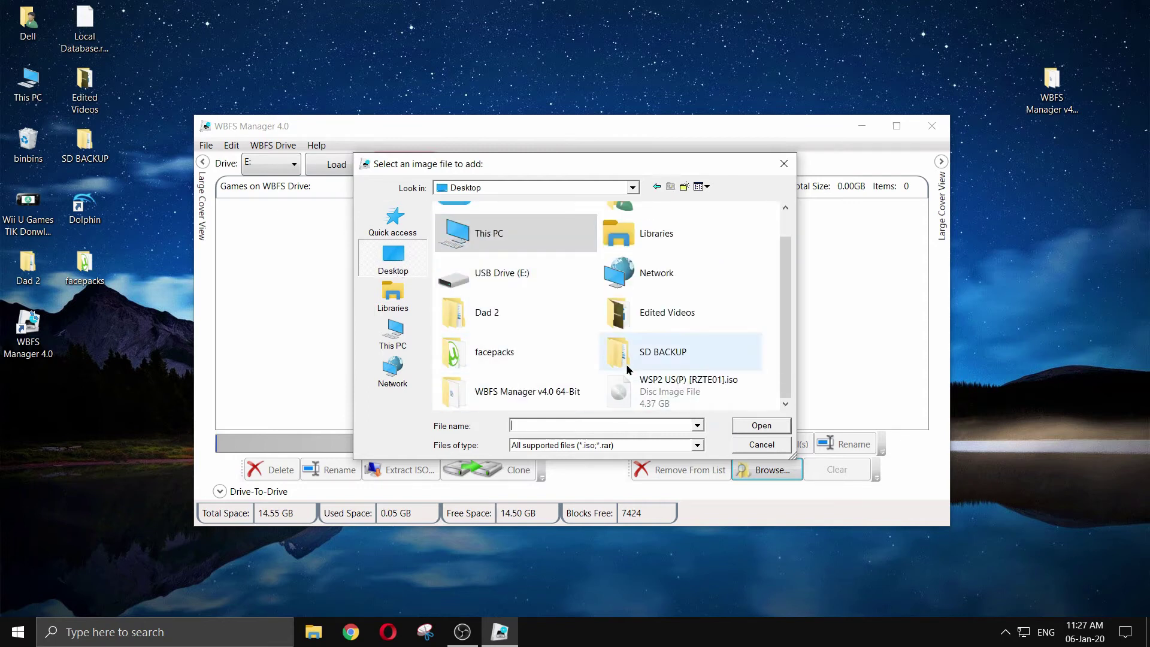
pyautogui.click(664, 390)
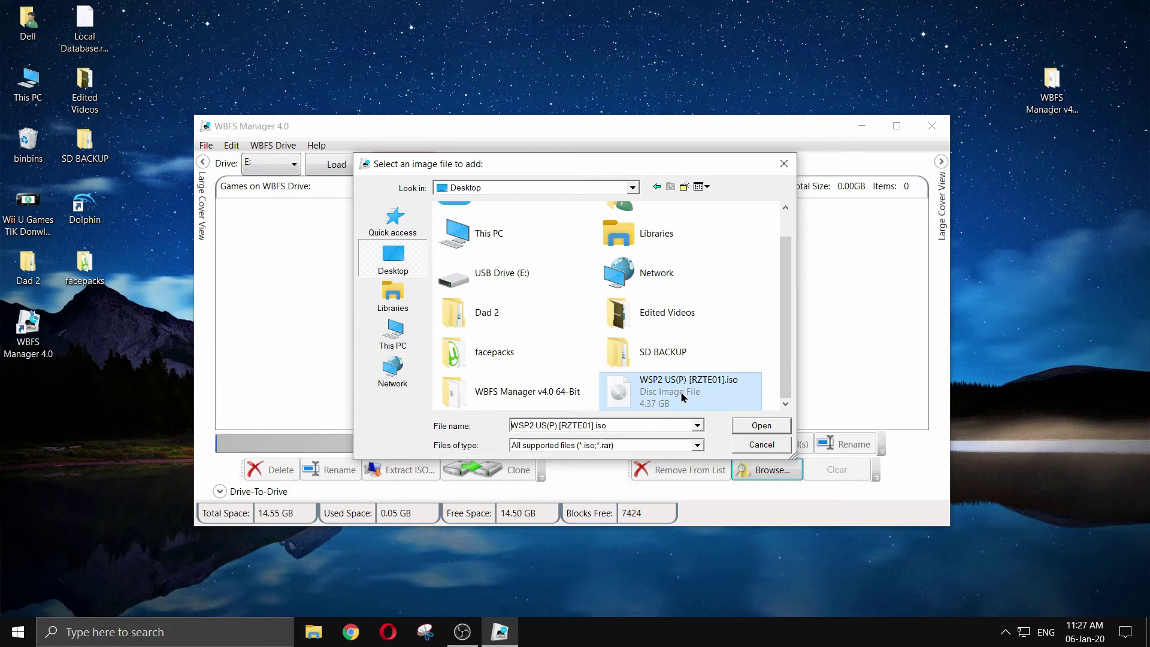
pyautogui.click(757, 425)
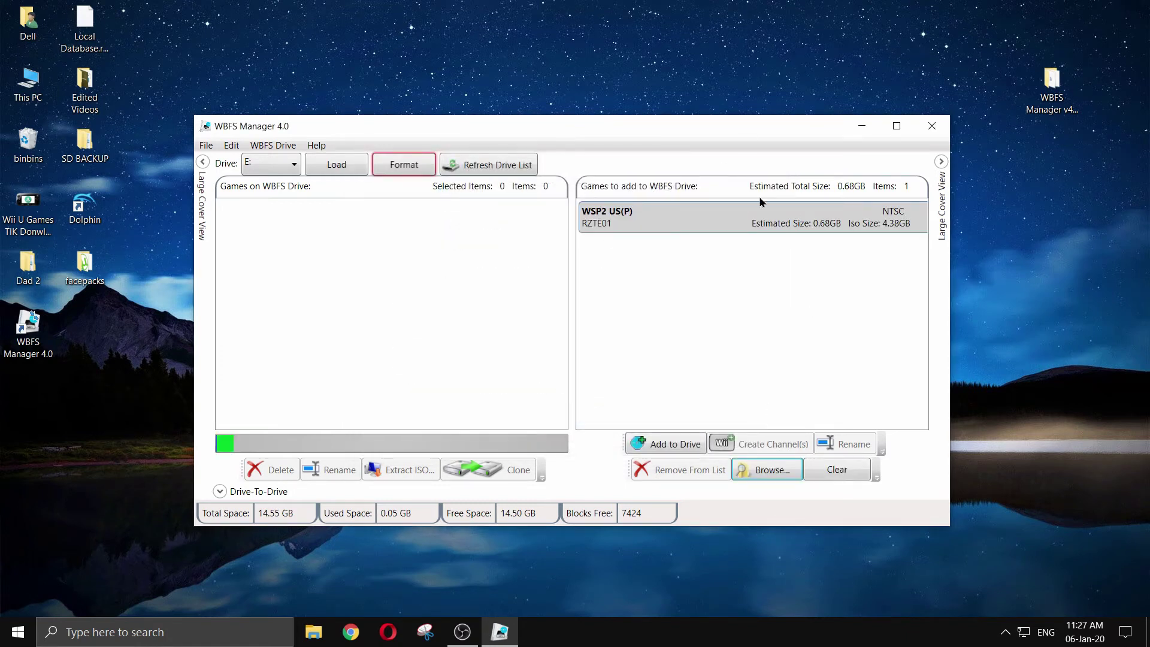
pyautogui.moveTo(748, 205); pyautogui.dragTo(721, 228)
# Step: Start copying the queued WSP2 US(P) game onto drive E: with Add to Drive
pyautogui.click(663, 446)
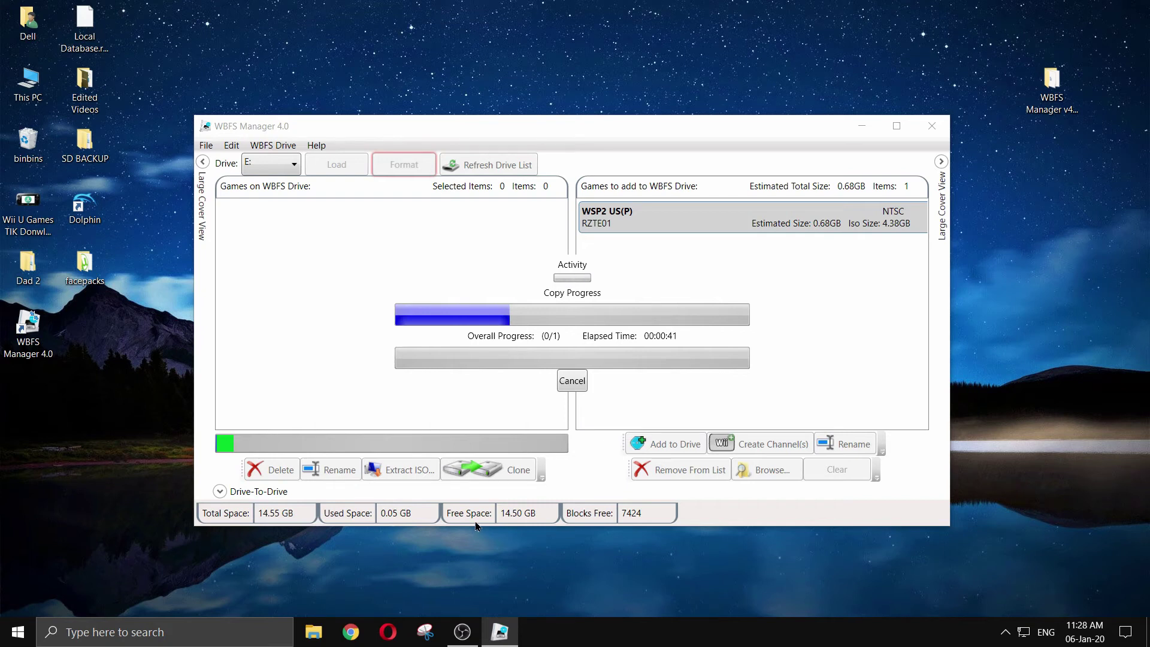
pyautogui.click(240, 632)
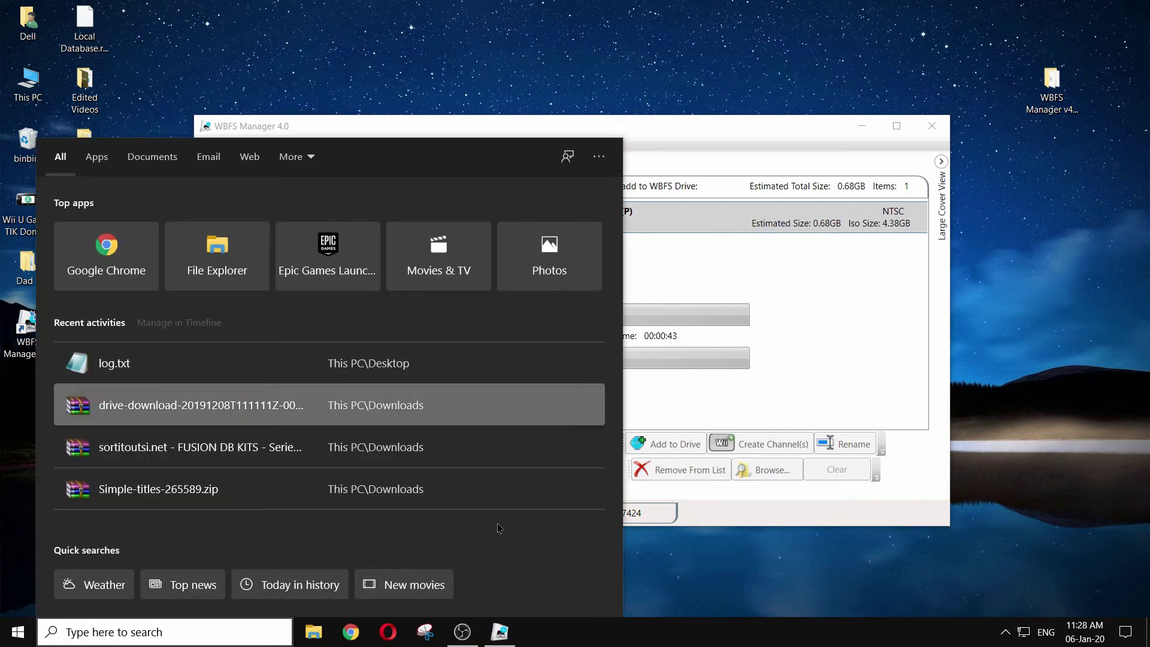
pyautogui.write('wbfs to ISO')
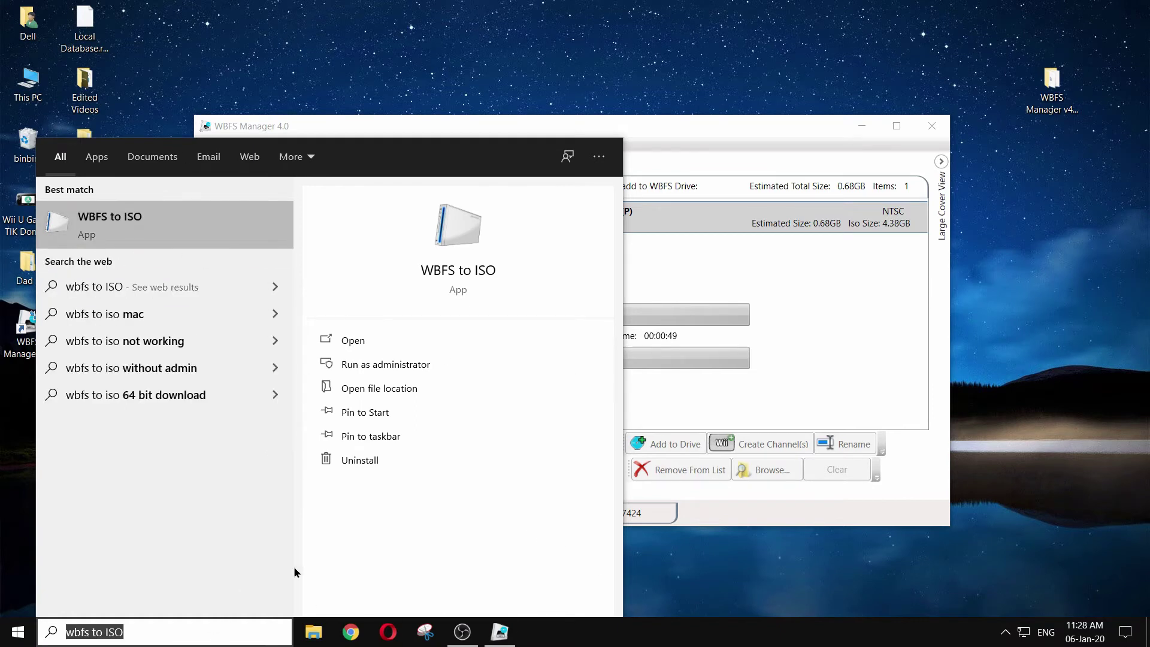
pyautogui.press('Escape')
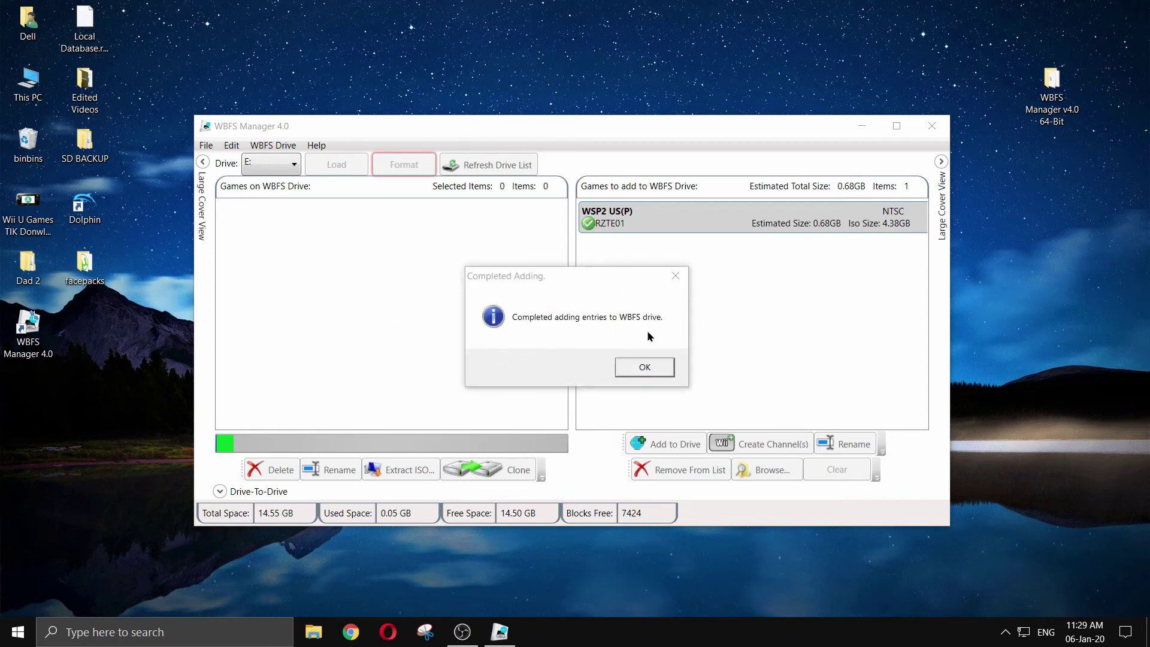
# Step: Dismiss the copy-complete notice, remove WSP2 US(P) from the add queue, and close WBFS Manager
pyautogui.click(643, 365)
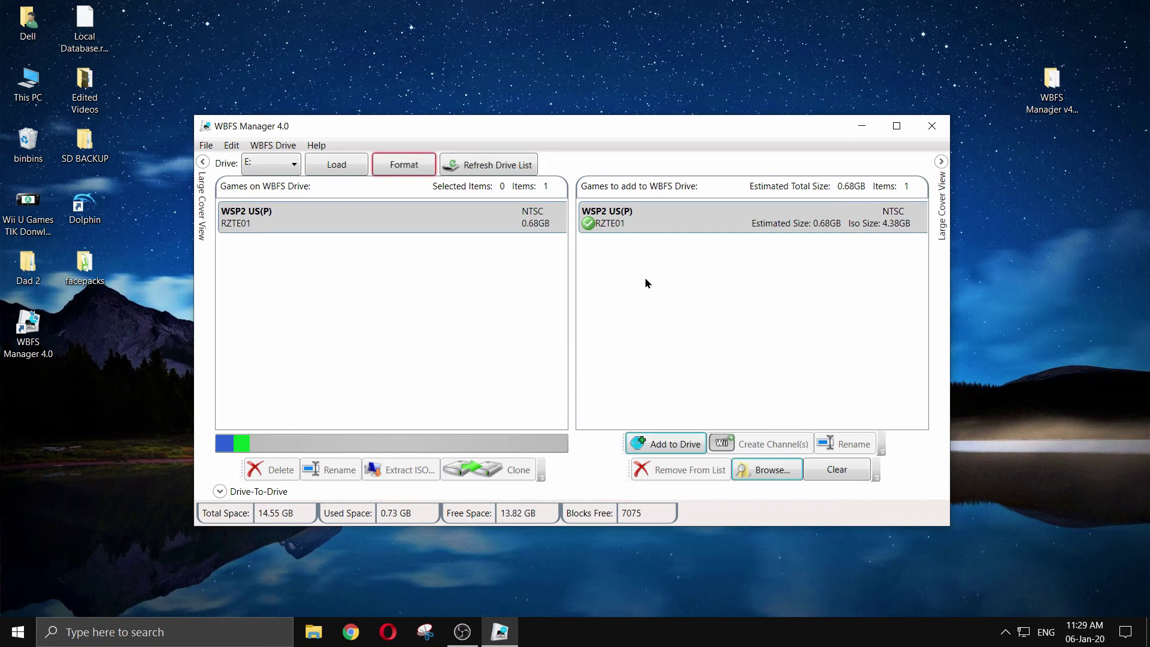
pyautogui.click(672, 223)
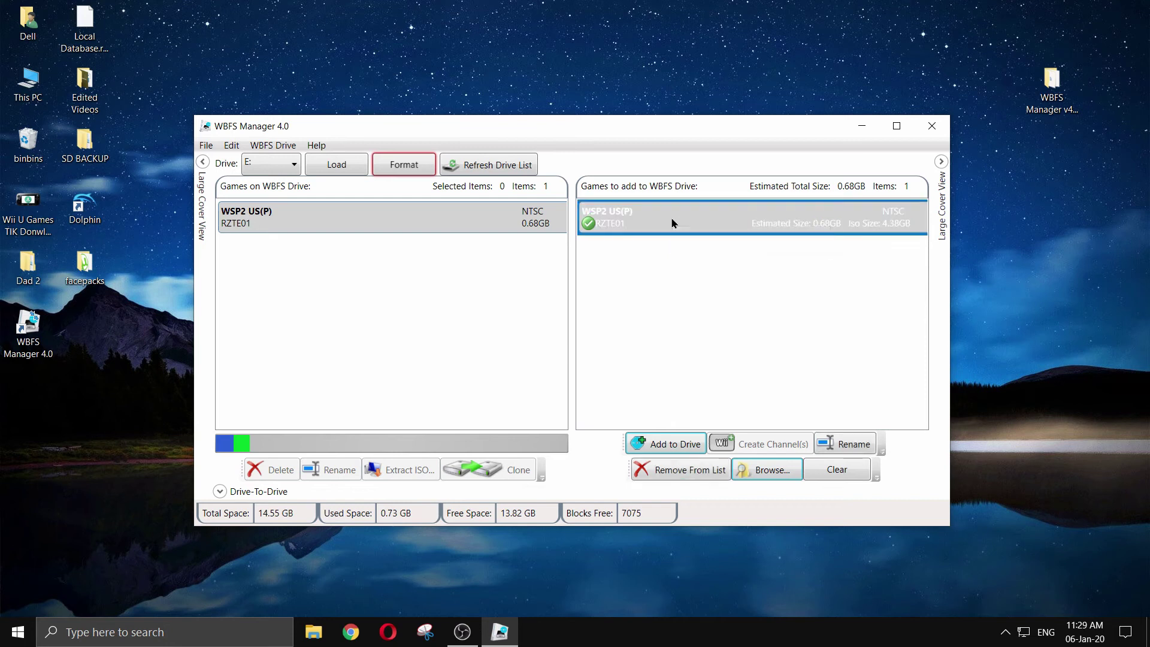
pyautogui.click(676, 475)
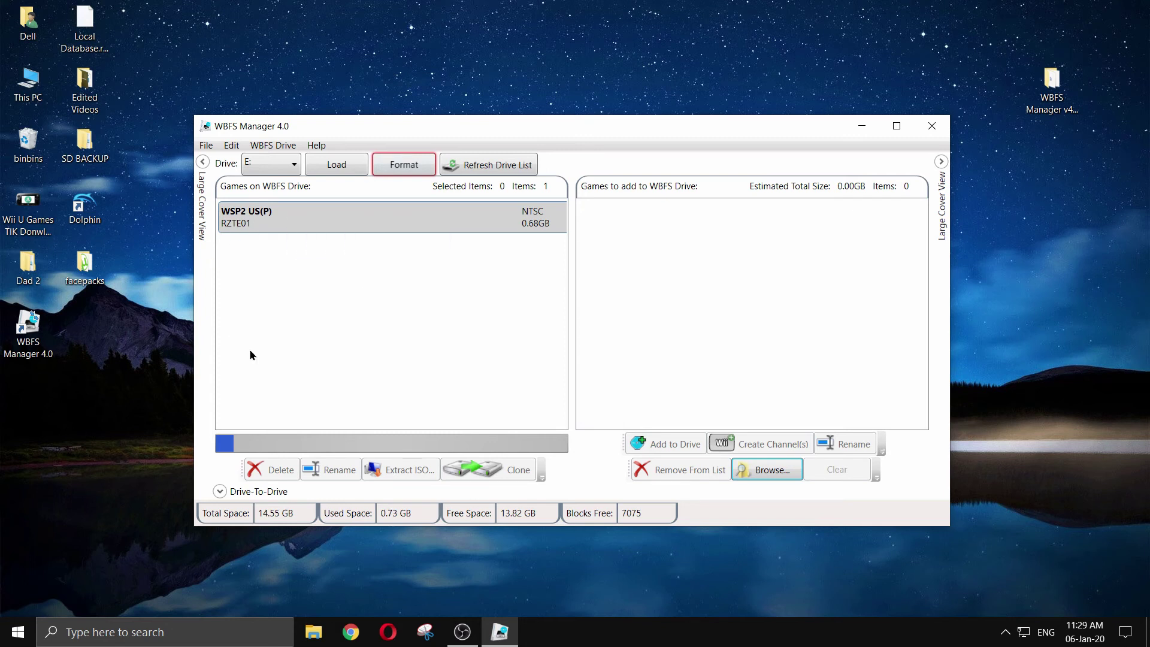
pyautogui.click(939, 134)
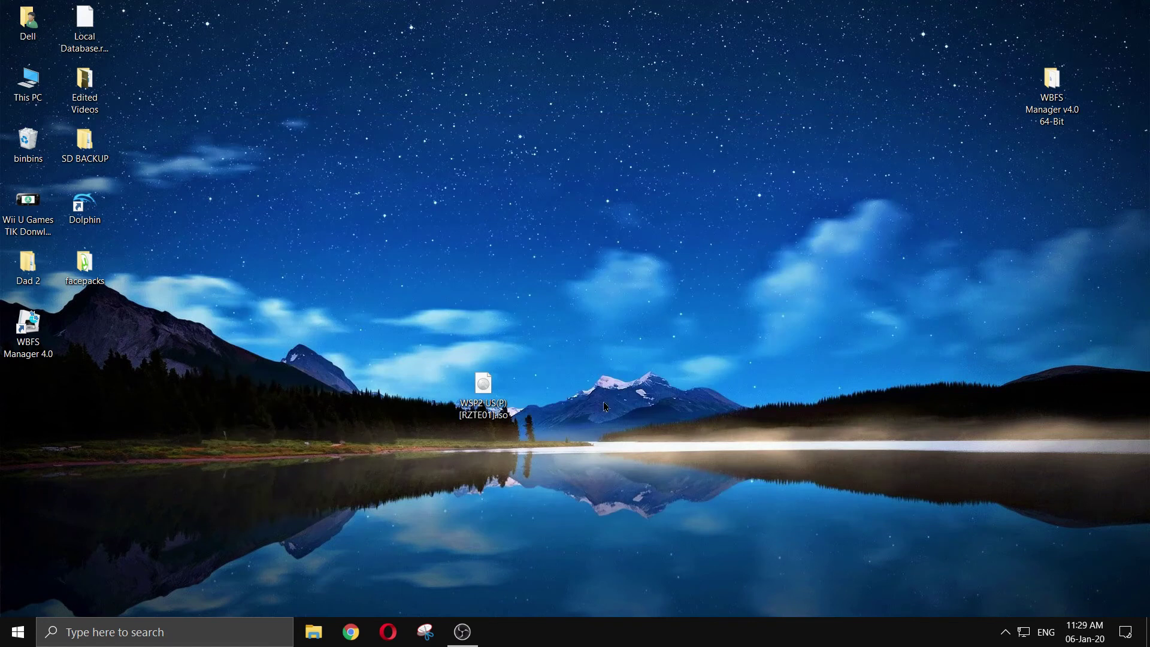
# Step: Safely eject USB Drive (E:) in File Explorer, then minimize the window
pyautogui.click(313, 632)
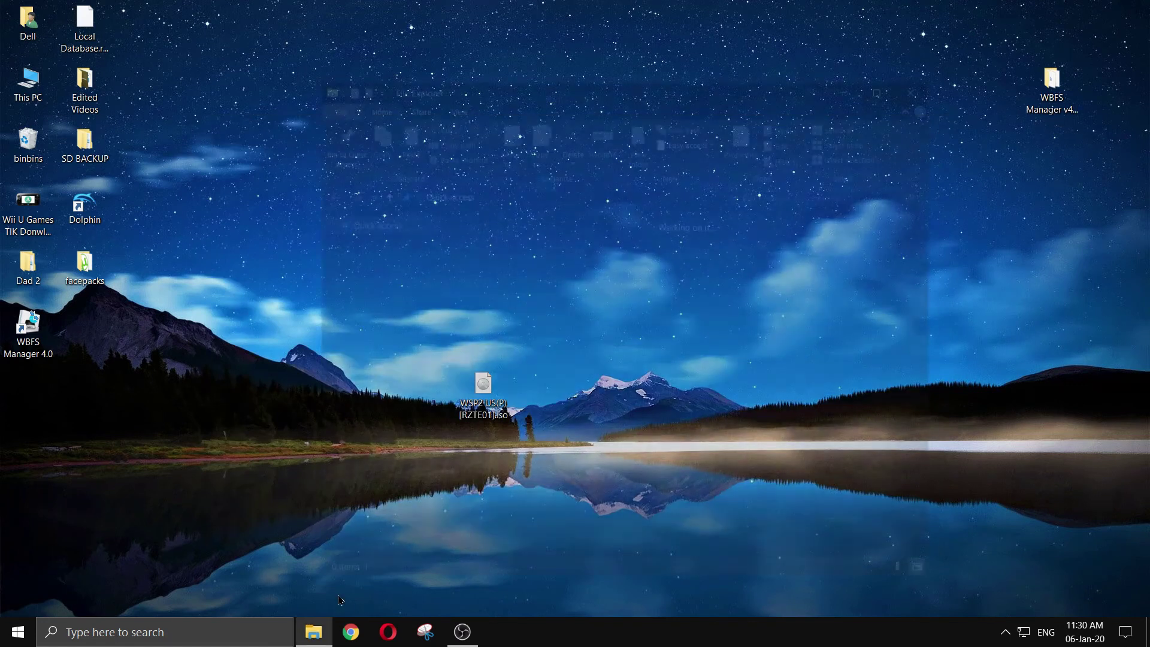
pyautogui.scroll(-3, 423, 346)
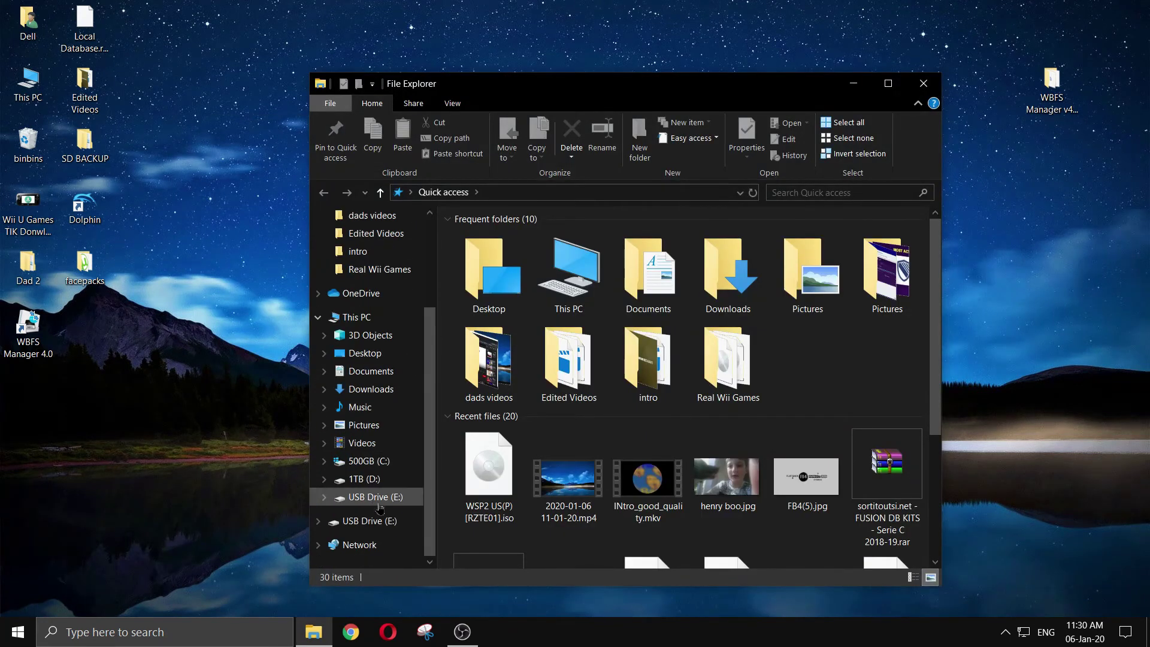
pyautogui.rightClick(382, 499)
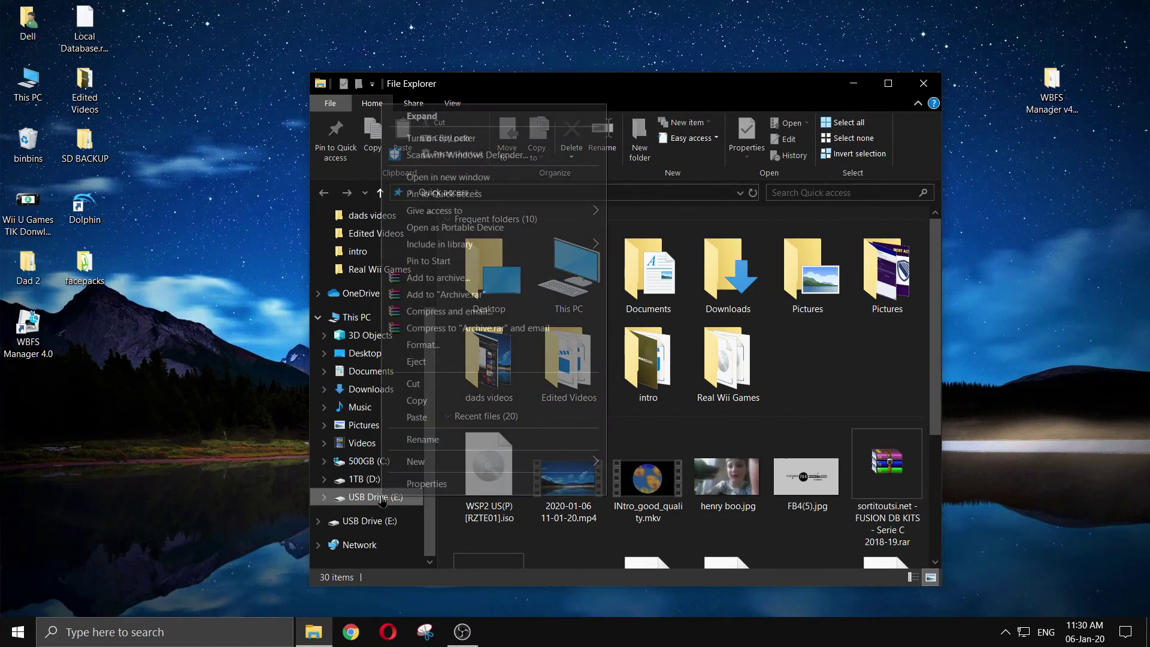
pyautogui.click(424, 363)
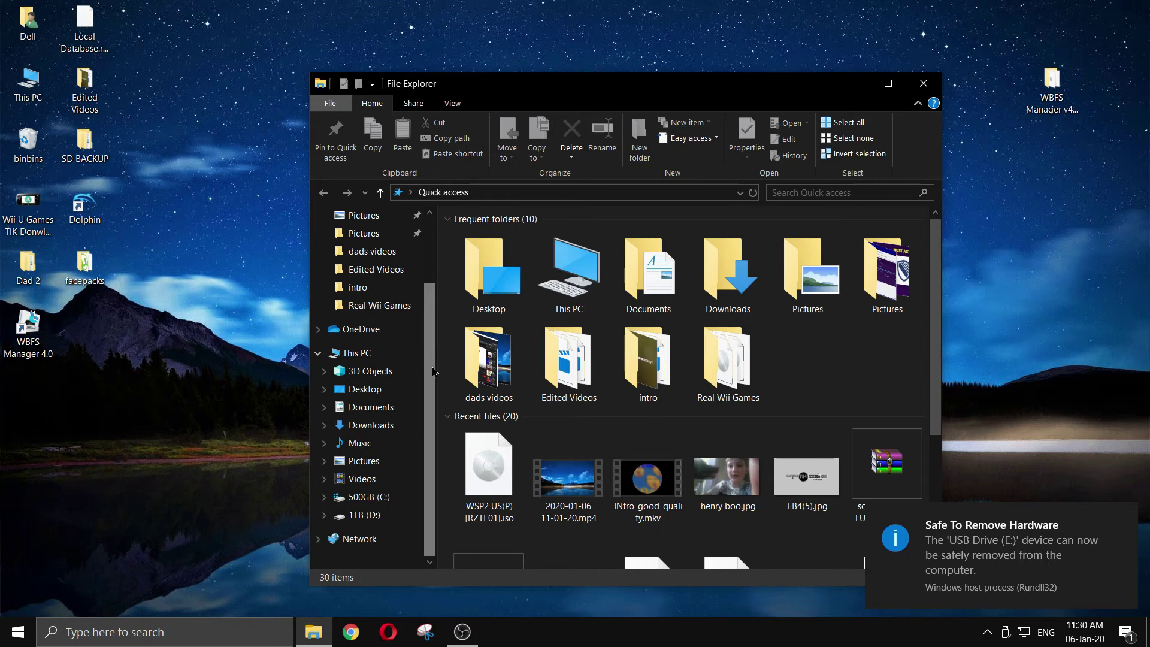
pyautogui.click(853, 83)
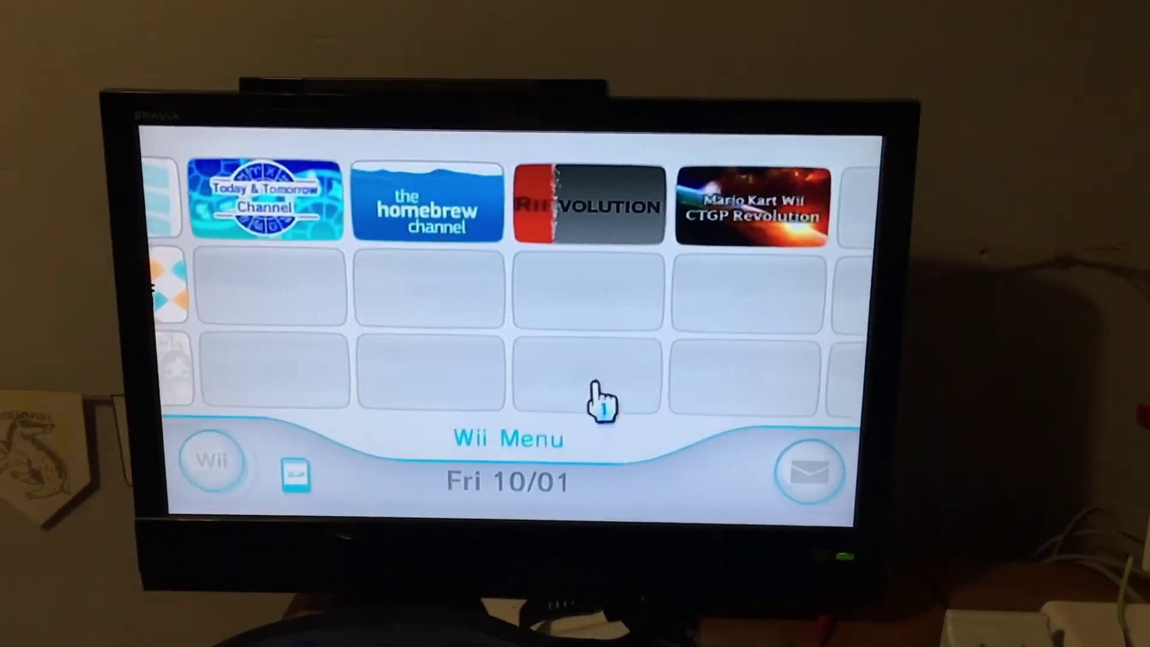
# Step: Launch the Homebrew Channel from its Wii Menu tile
pyautogui.click(602, 400)
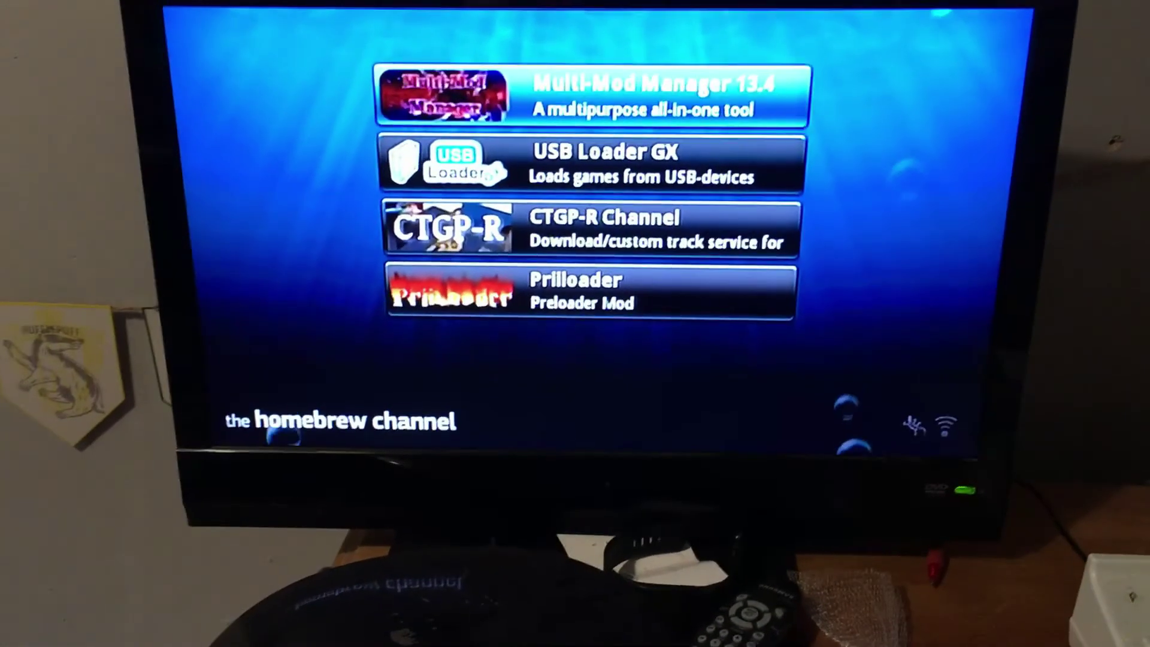
# Step: Load USB Loader GX from the Homebrew Channel app list
pyautogui.press('Return')
pyautogui.press('Left')
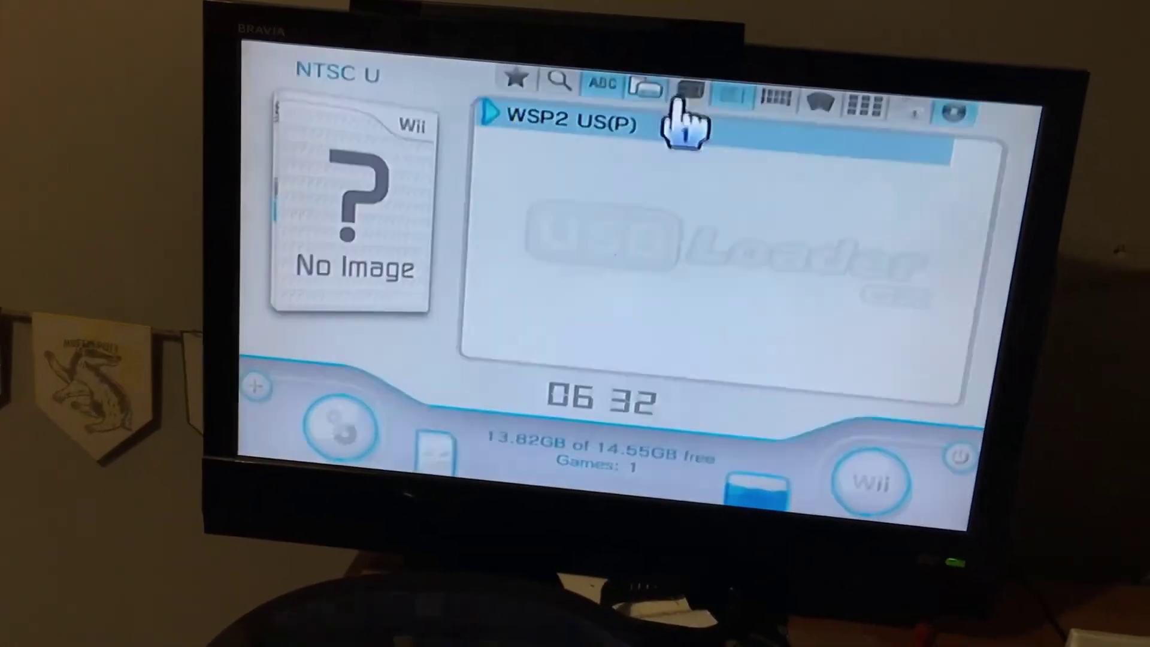
# Step: Start the WSP2 US(P) game to boot Wii Sports Resort
pyautogui.click(683, 113)
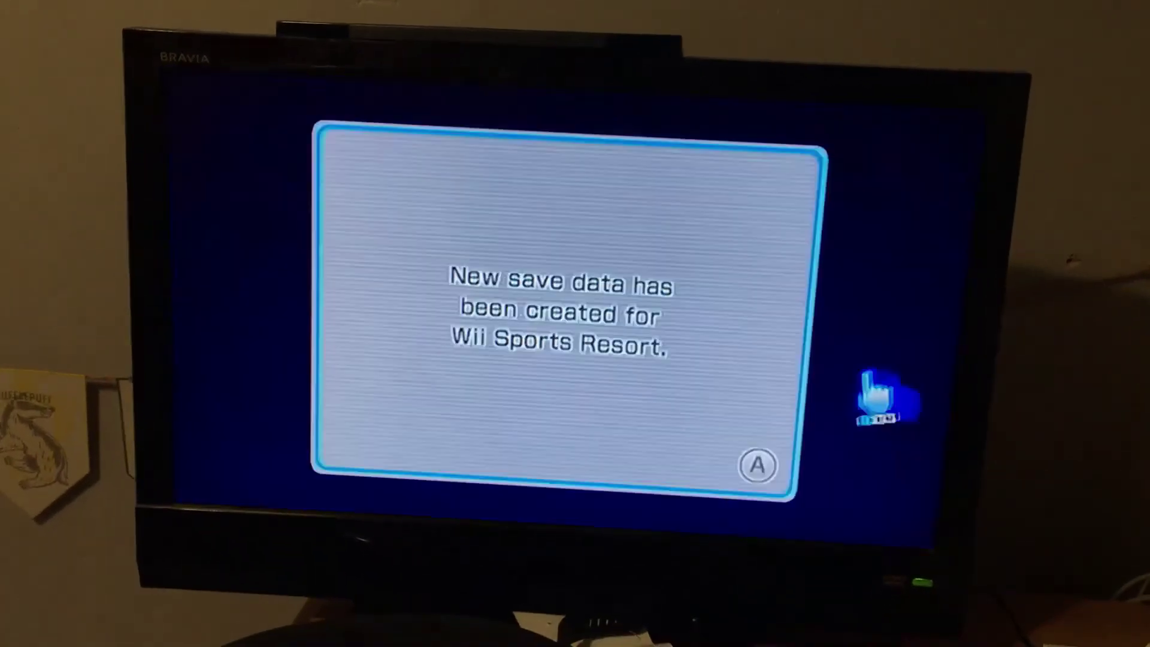
# Step: Dismiss the Wii Sports Resort new save data notice
pyautogui.click(876, 392)
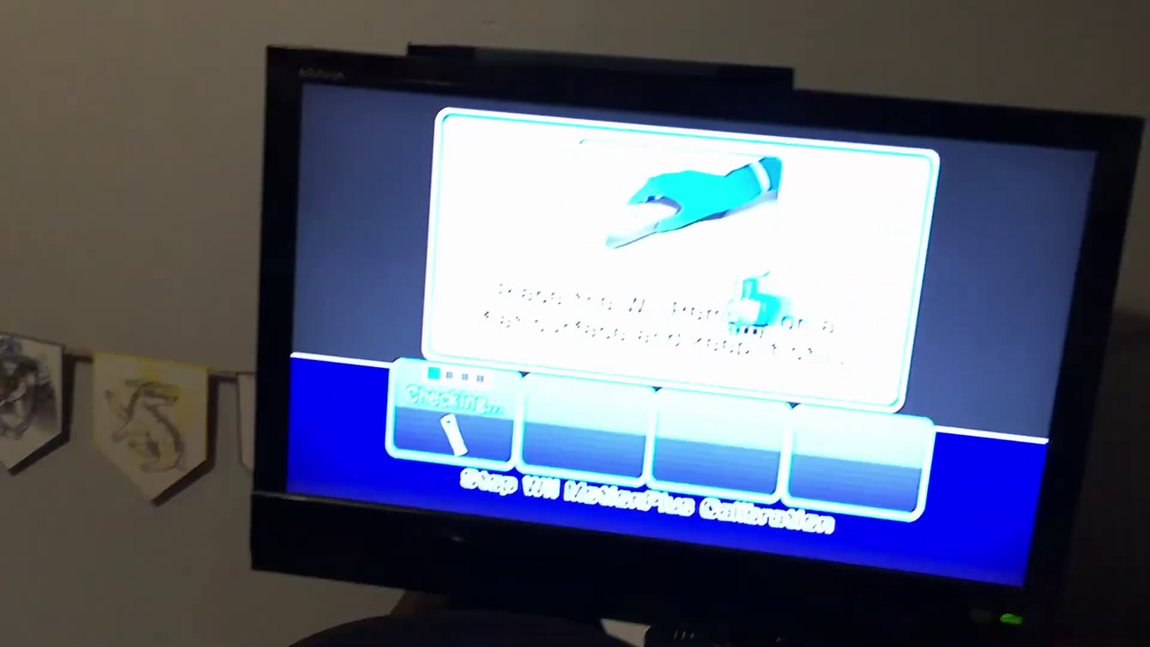